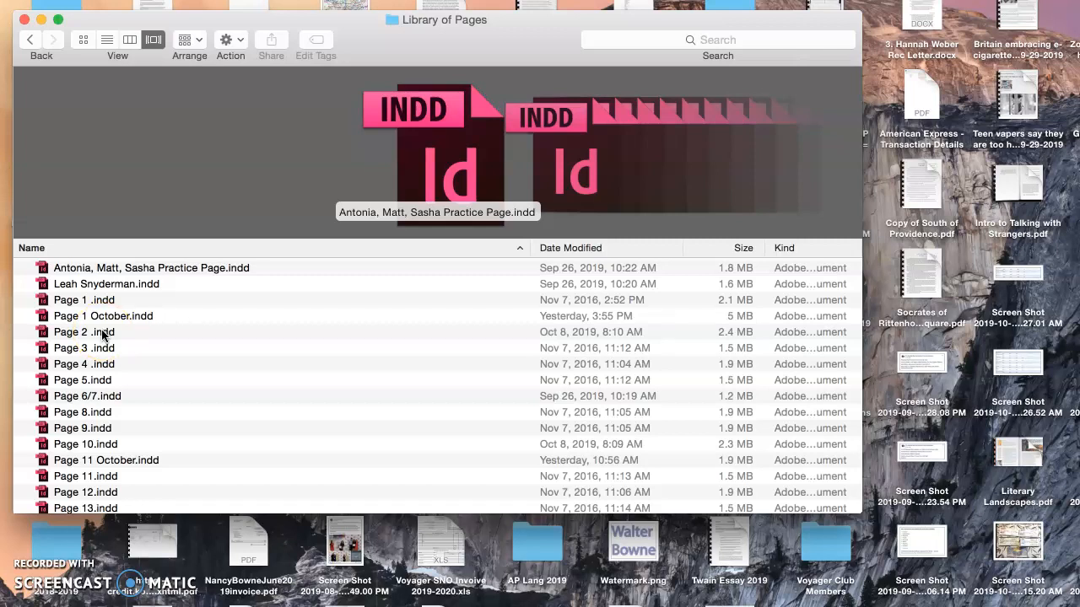
- Open the file Page 2 .indd from the Library of Pages folder and bring up the beginning of the page
double_click(102, 335)
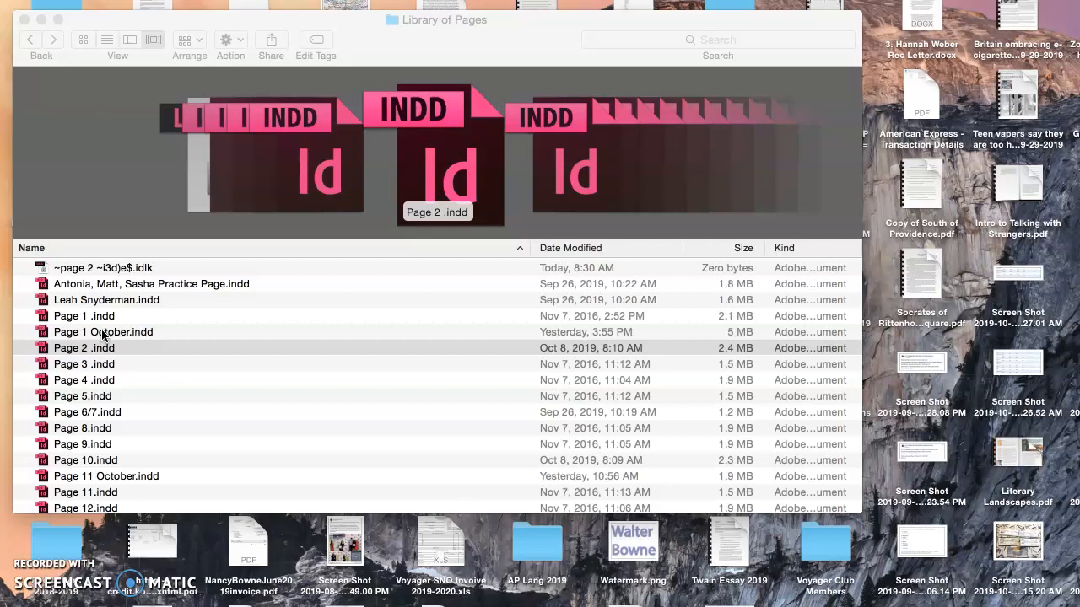
click(690, 346)
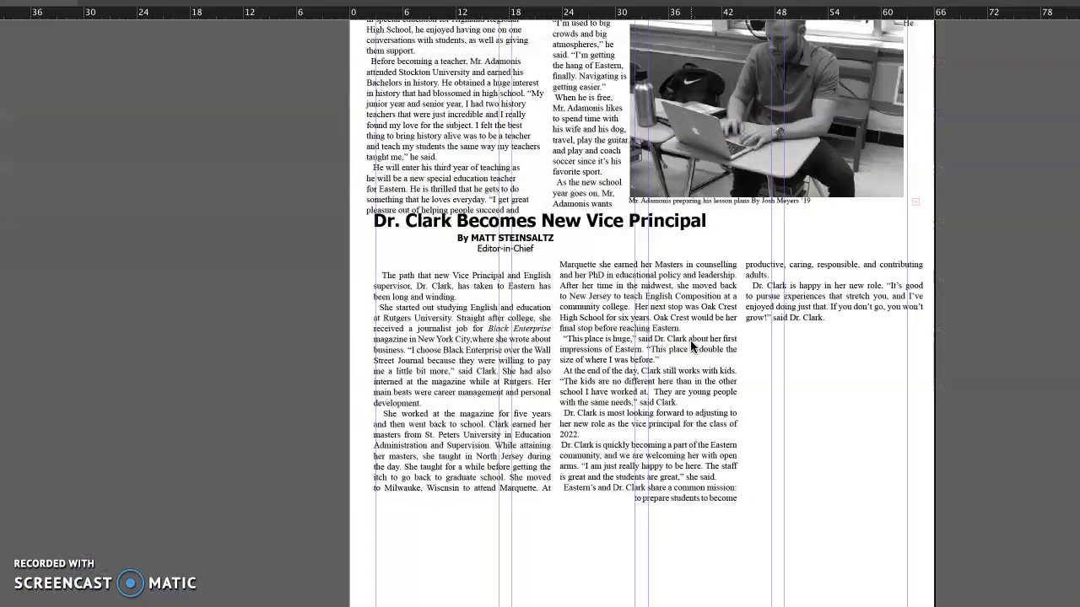
scroll(690, 347, up, 5)
scroll(690, 346, right, 2)
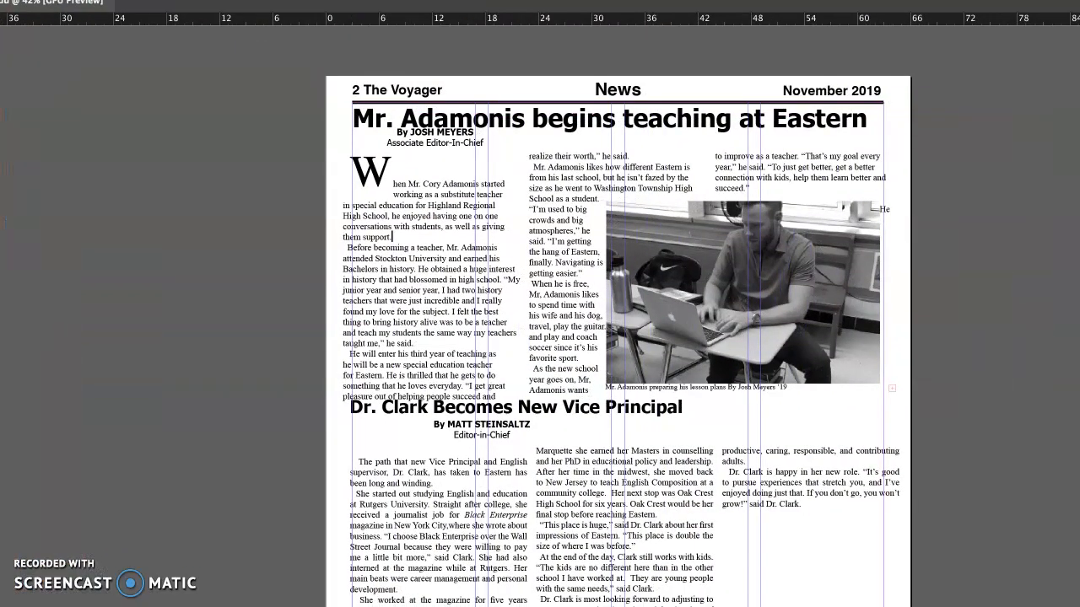
click(0, 0)
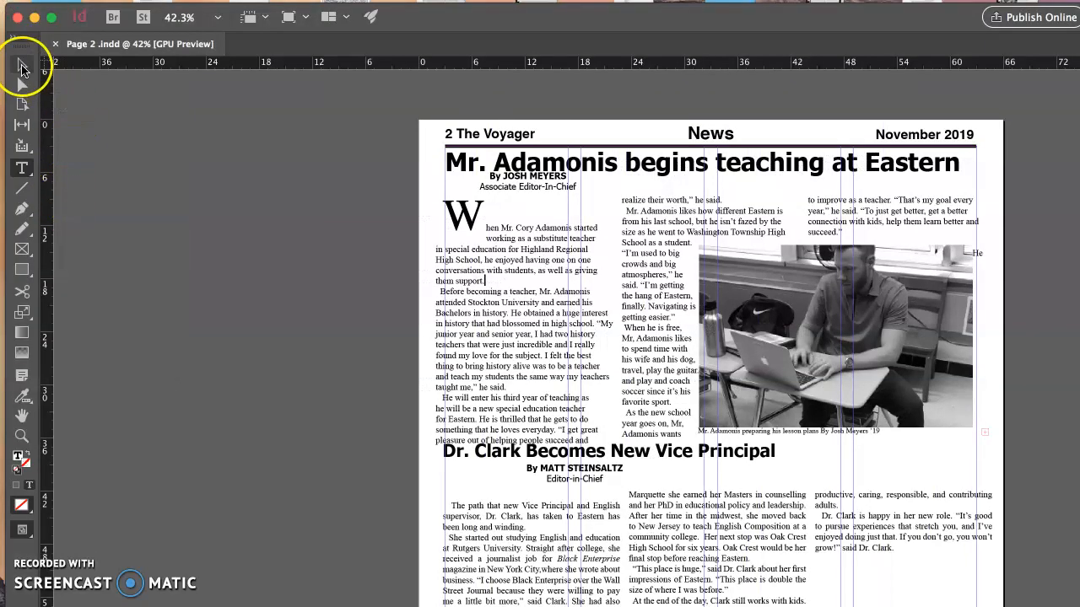
- Start a Save As of the page with the Layout folder in Voyager 2019-2020 > October 2019 as the destination
click(22, 67)
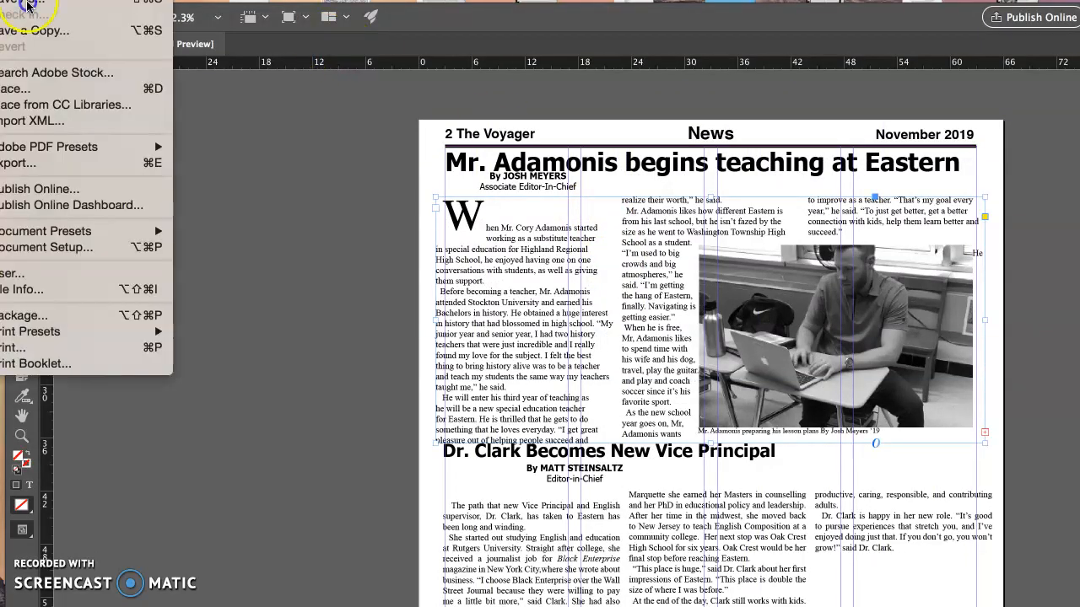
click(478, 372)
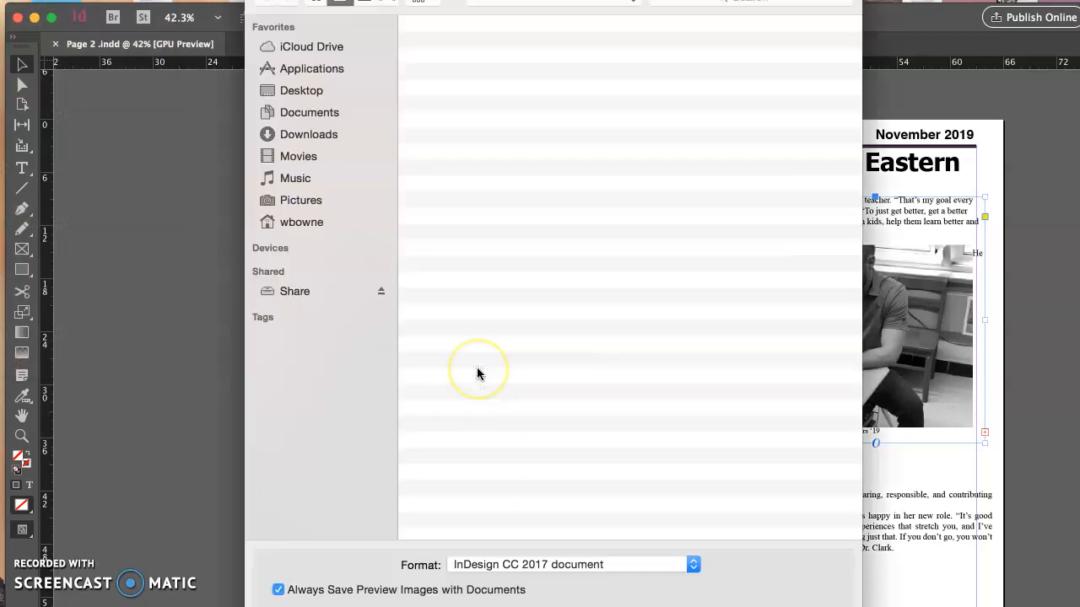
click(545, 4)
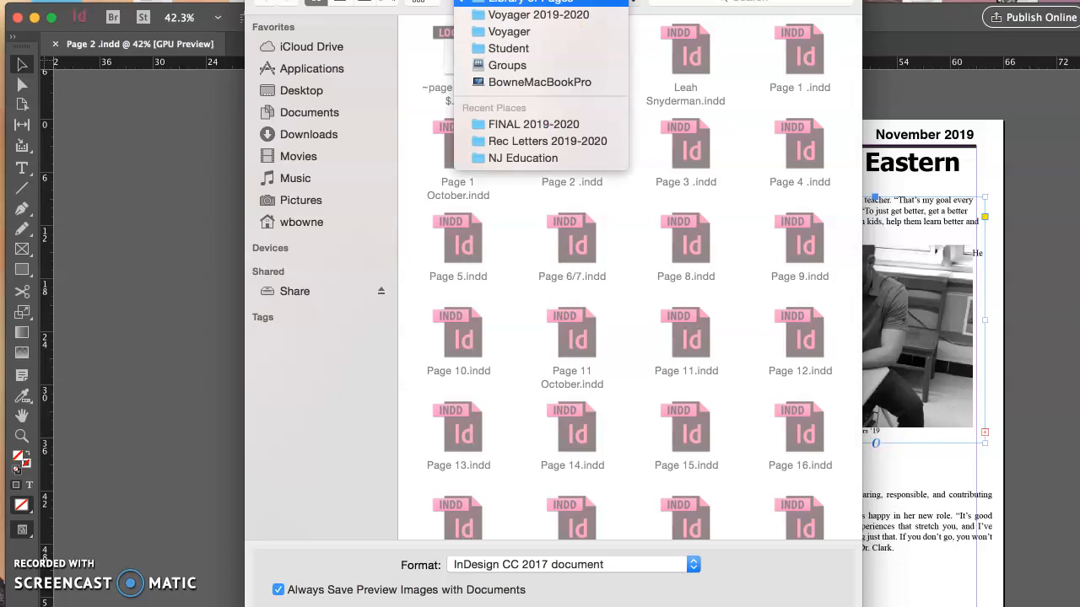
click(724, 0)
drag(724, 0, 712, 125)
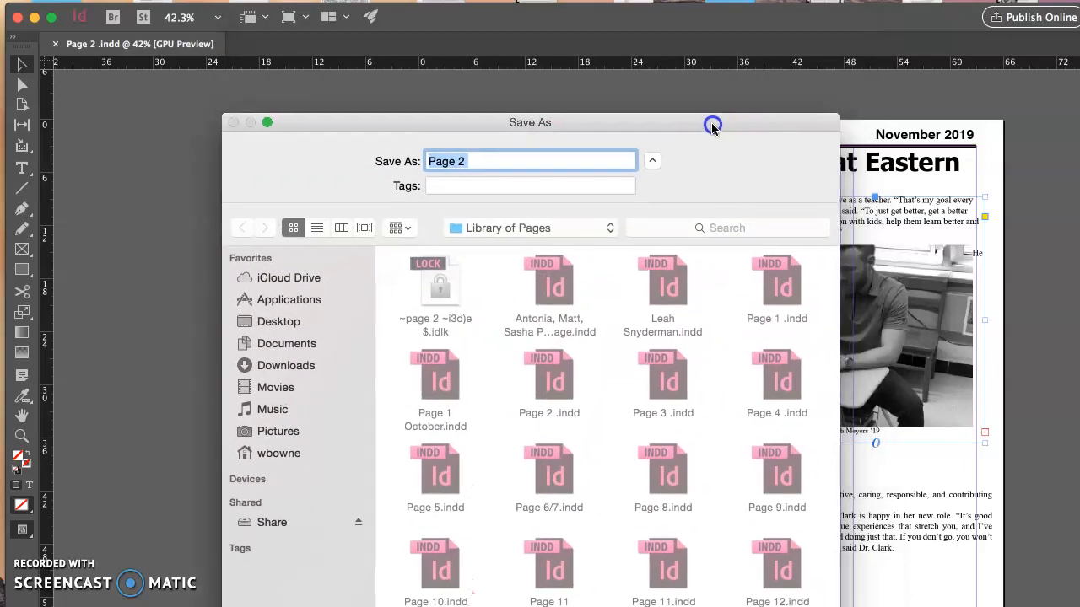
click(549, 230)
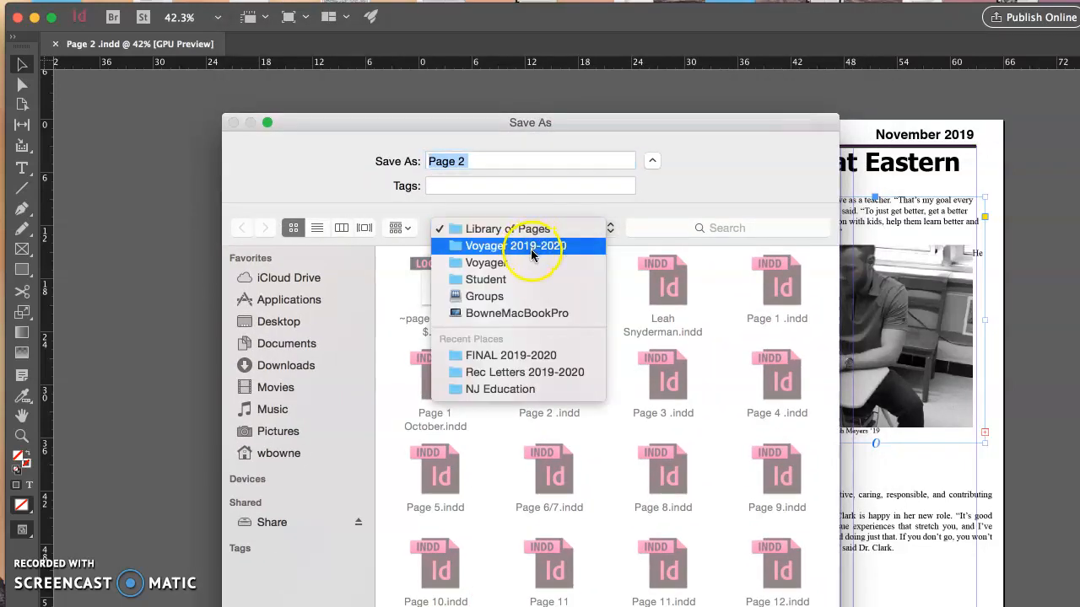
click(526, 247)
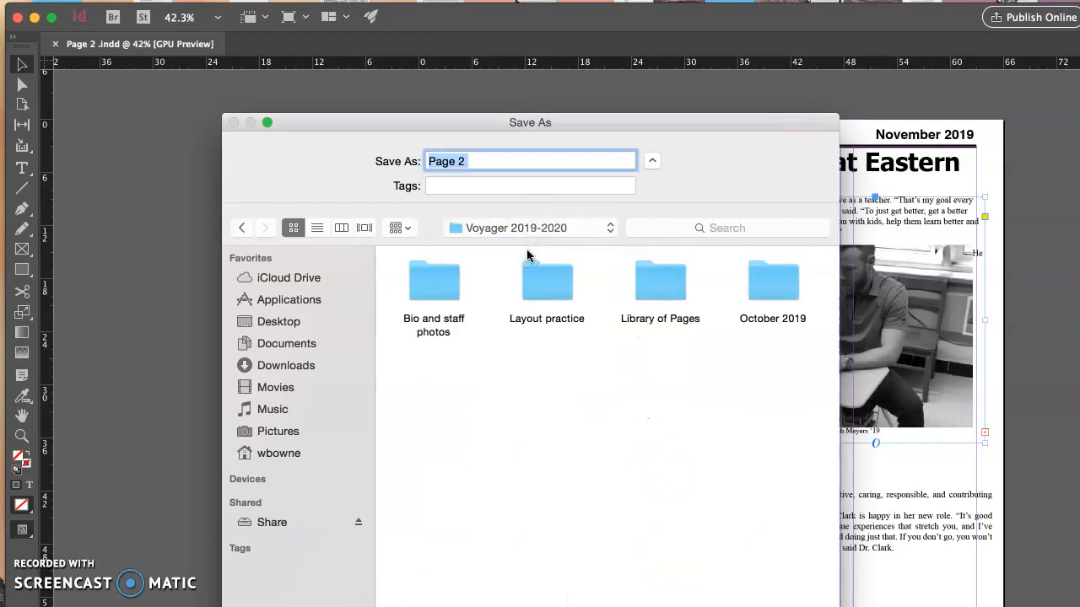
double_click(773, 284)
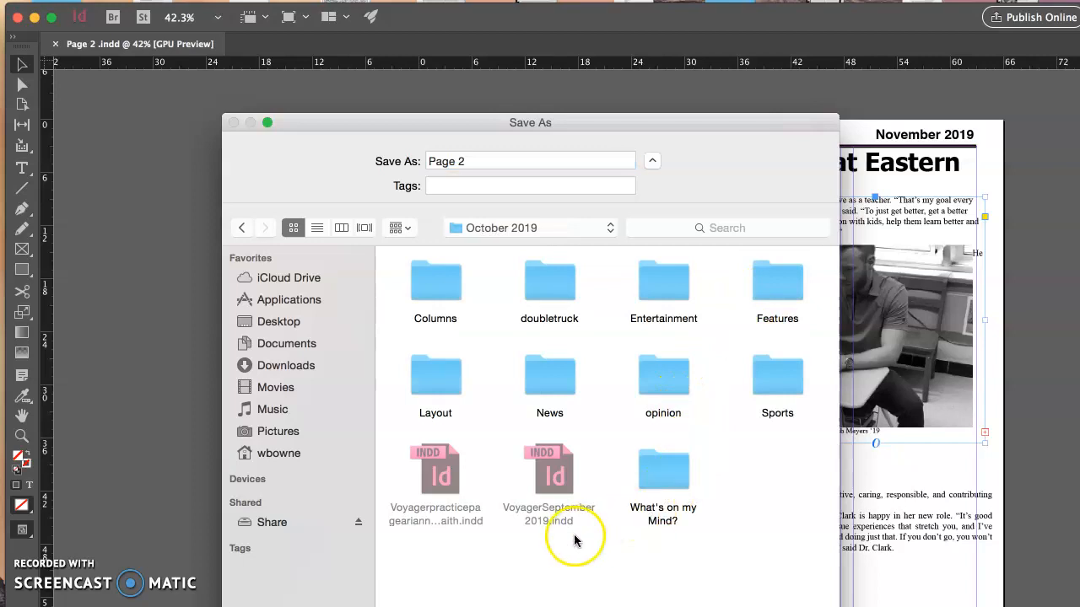
double_click(444, 375)
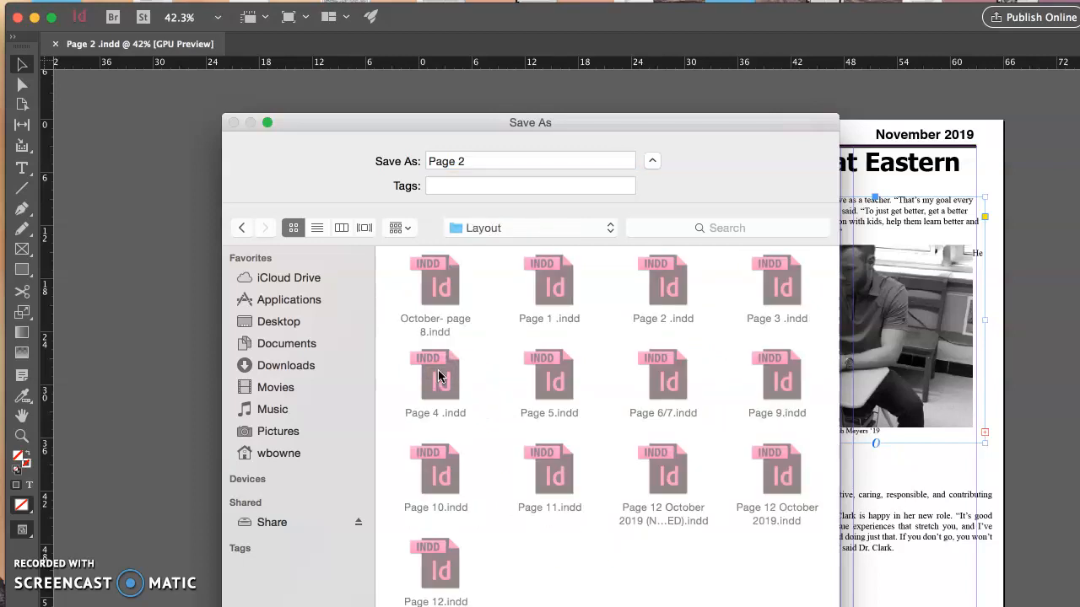
- Name the new file Page 2 template, save it and dismiss the Publish Online notice
drag(695, 120, 693, 64)
click(501, 105)
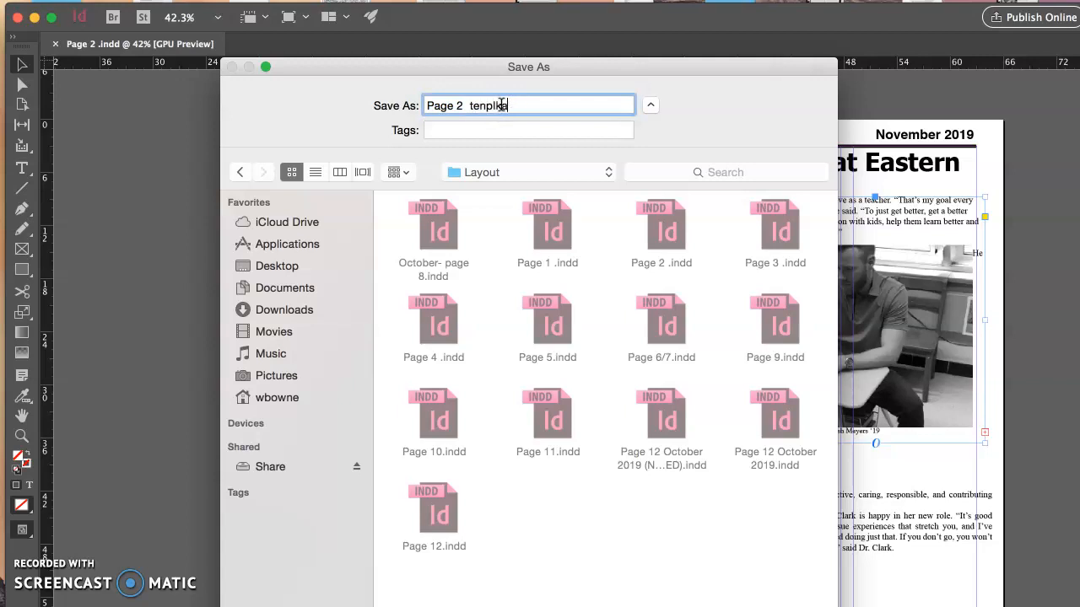
text(template)
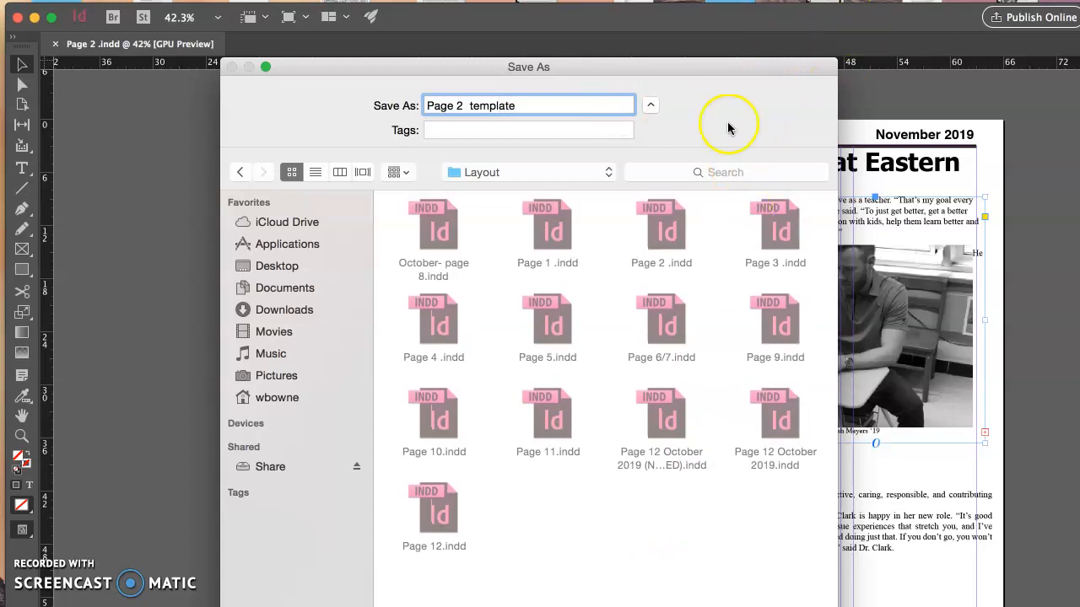
drag(716, 65, 709, 0)
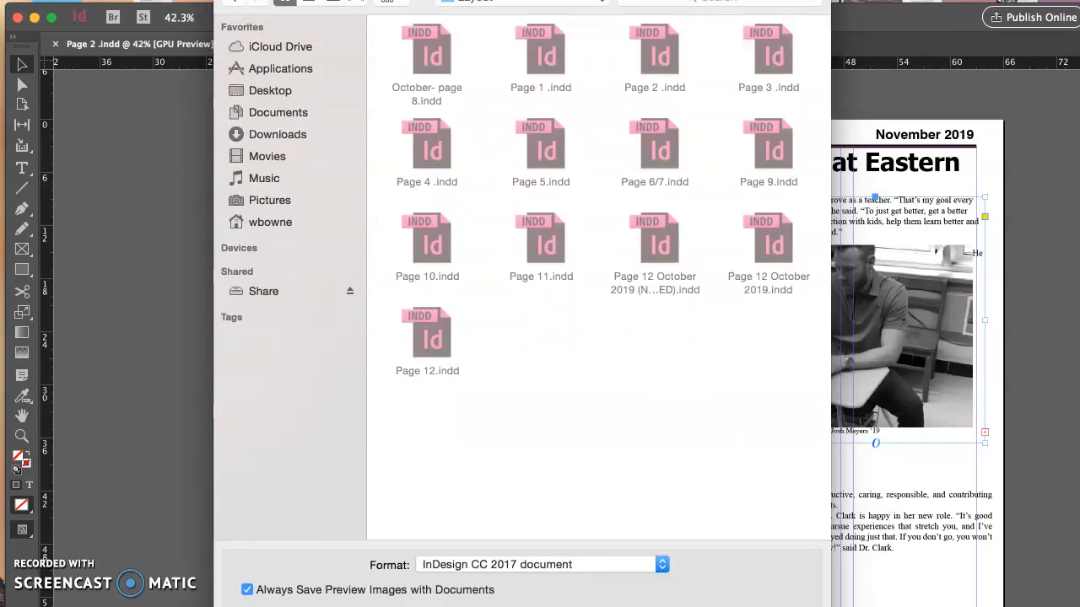
key(Escape)
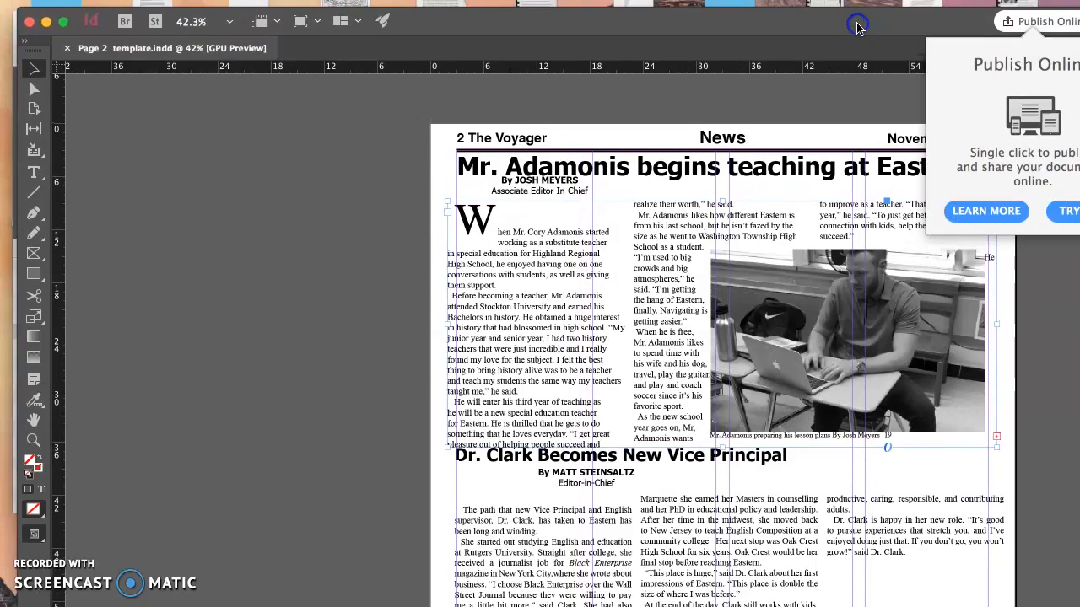
click(857, 27)
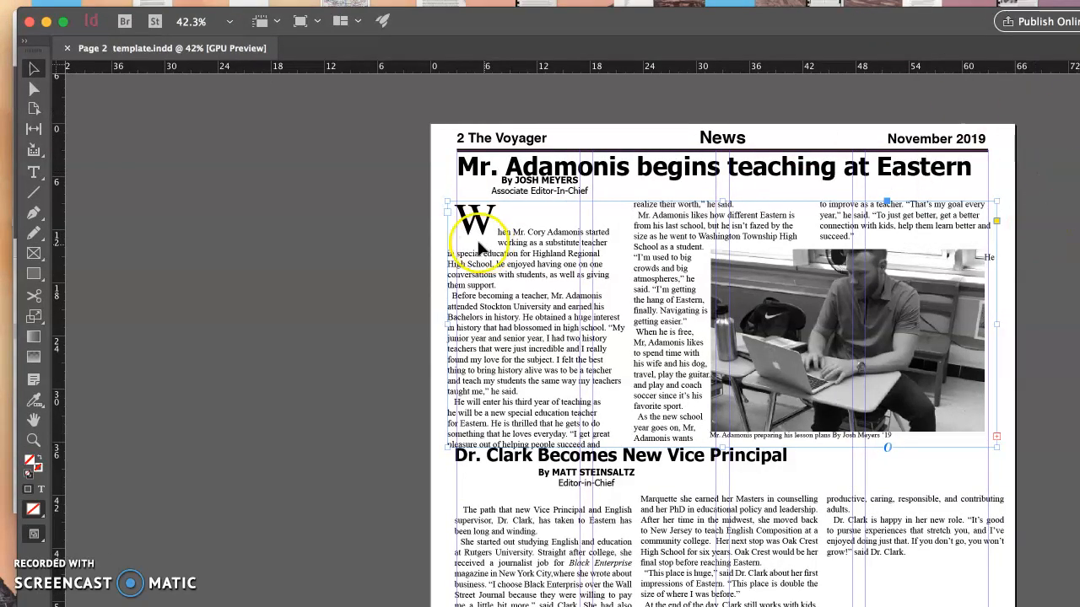
- Delete the lead story's body text, headline, byline, drop cap and photo from the page
click(34, 70)
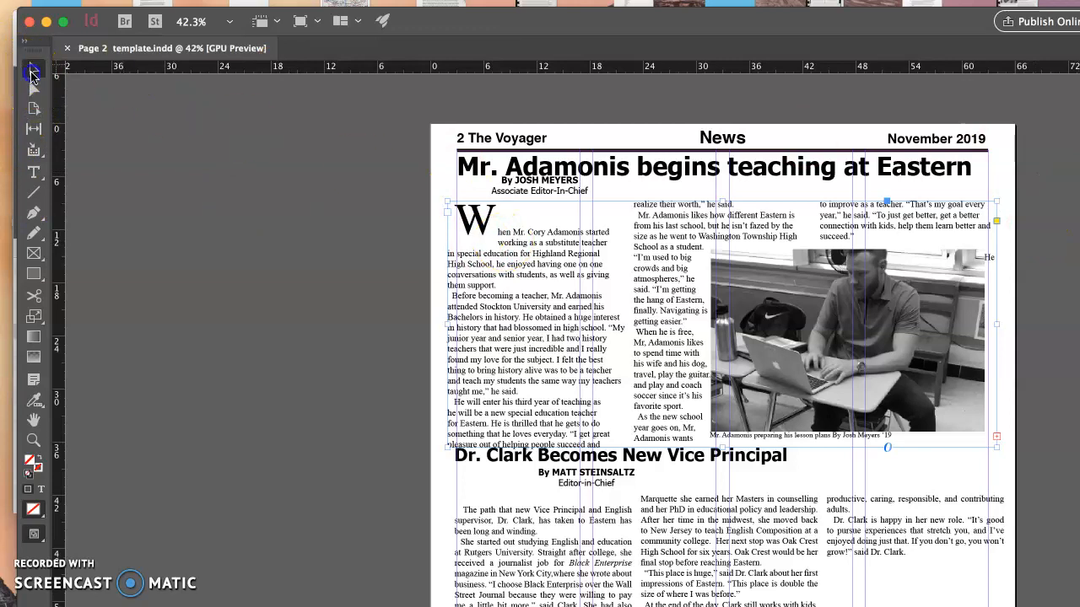
key(Delete)
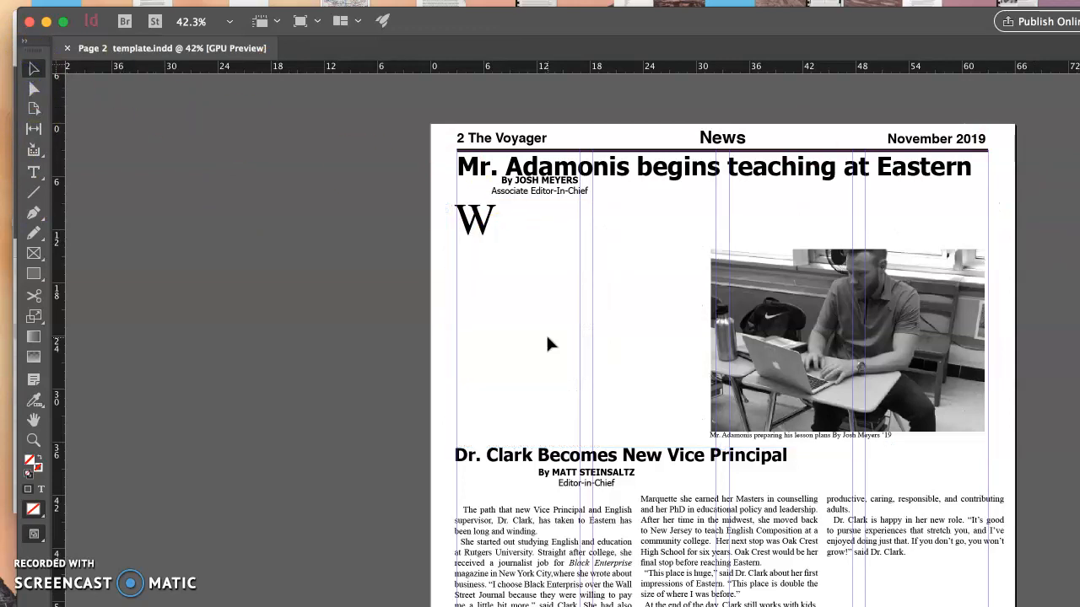
click(614, 182)
key(Delete)
click(544, 188)
key(Delete)
click(487, 221)
key(Delete)
click(857, 352)
key(Delete)
- Delete the remaining photo caption and the second story's body text, headline and byline
click(716, 514)
key(Delete)
click(766, 435)
key(Delete)
click(750, 460)
key(Delete)
click(588, 473)
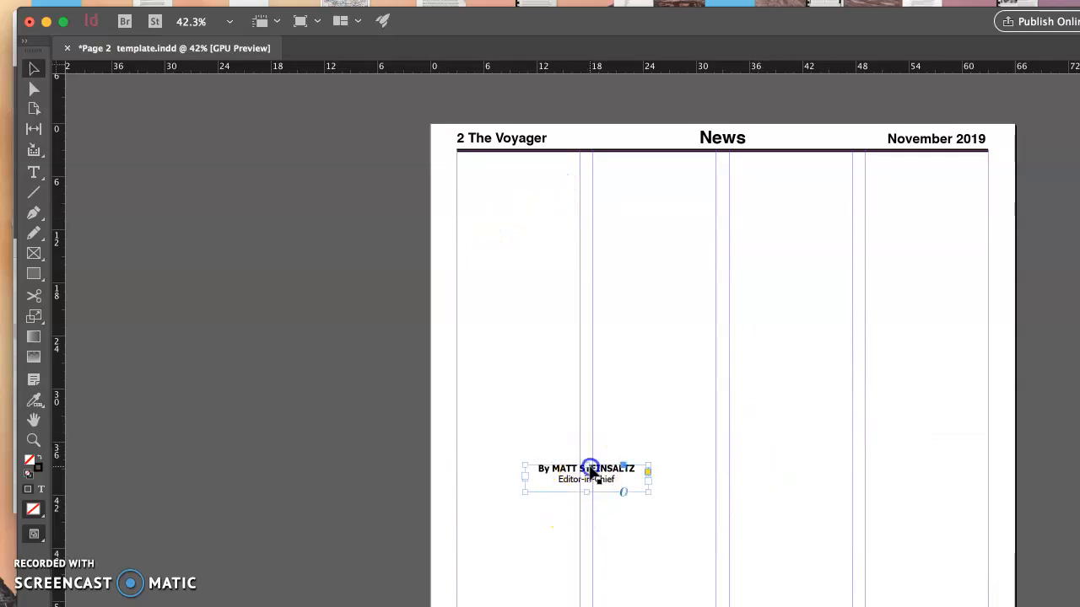
key(Delete)
scroll(590, 470, down, 5)
scroll(590, 470, right, 1)
scroll(590, 475, up, 5)
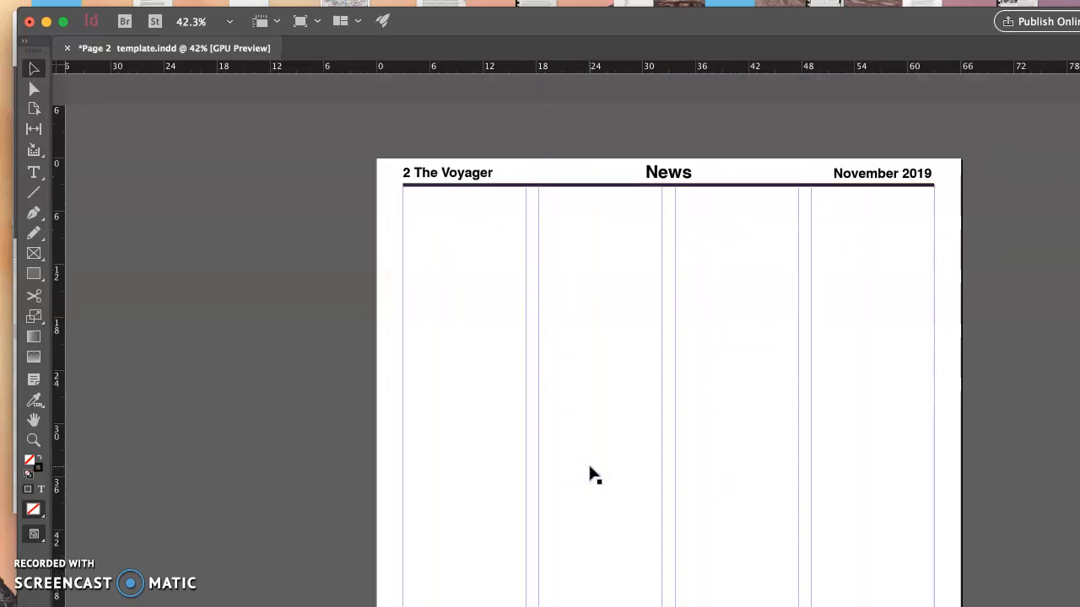
scroll(590, 475, right, 1)
- Change the month in the page header's date to October
click(493, 240)
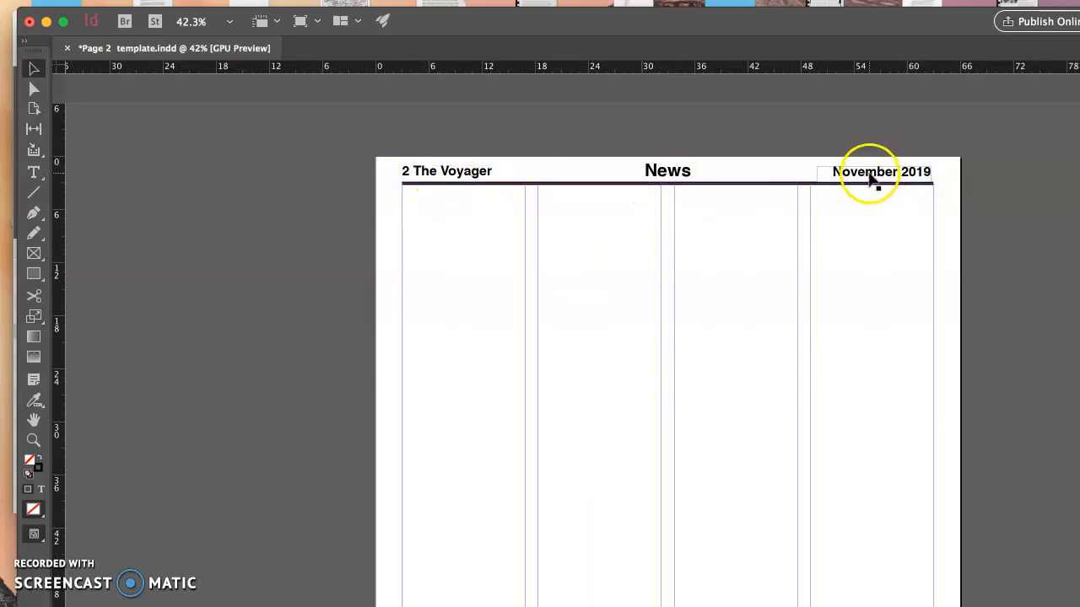
click(34, 172)
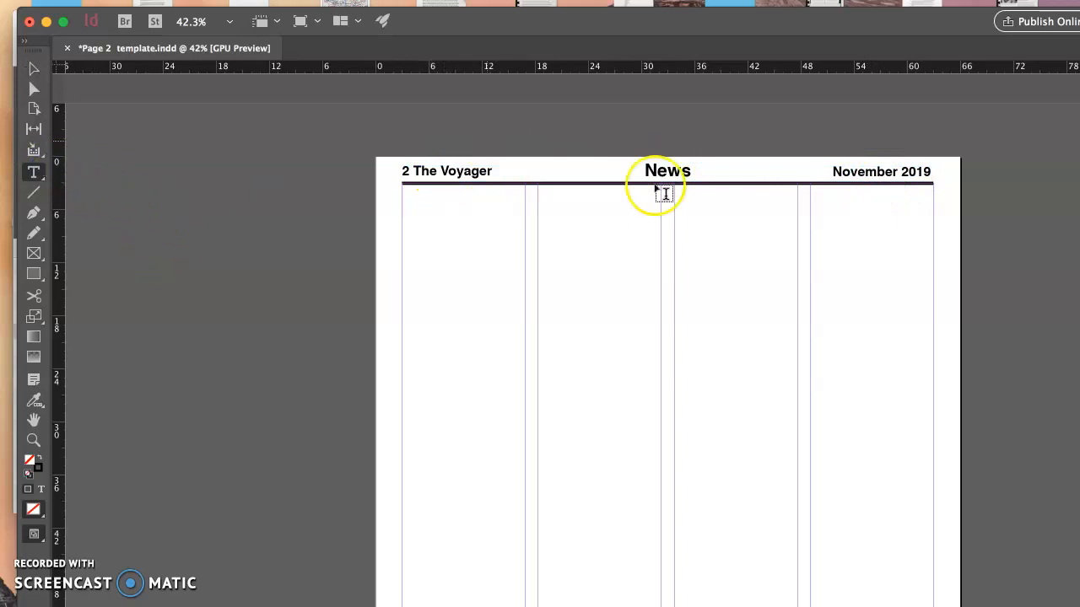
drag(877, 172, 805, 173)
click(901, 172)
text(October)
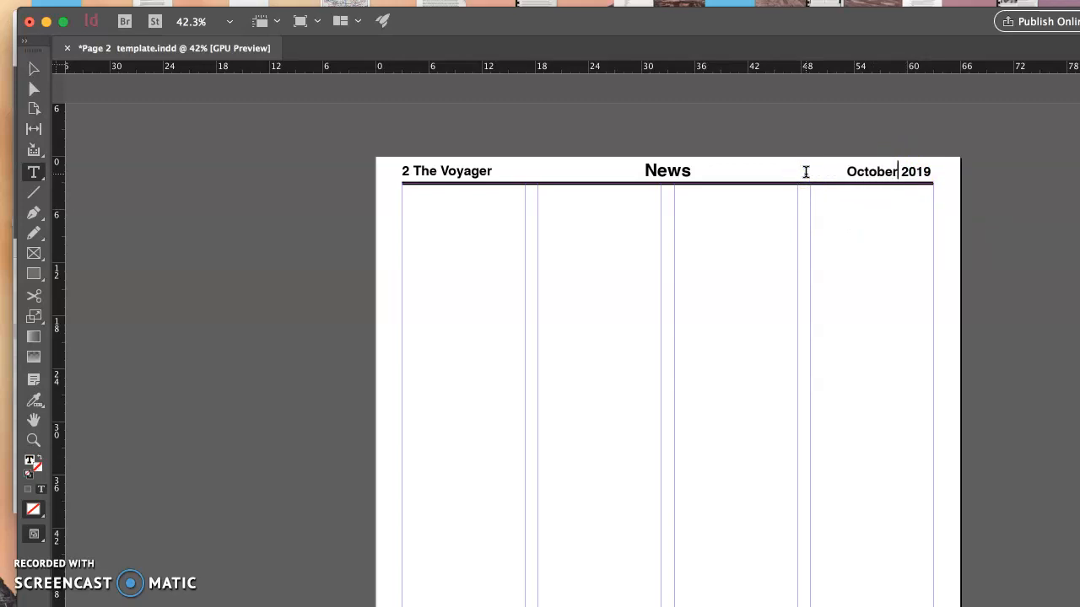
click(666, 172)
drag(696, 172, 632, 171)
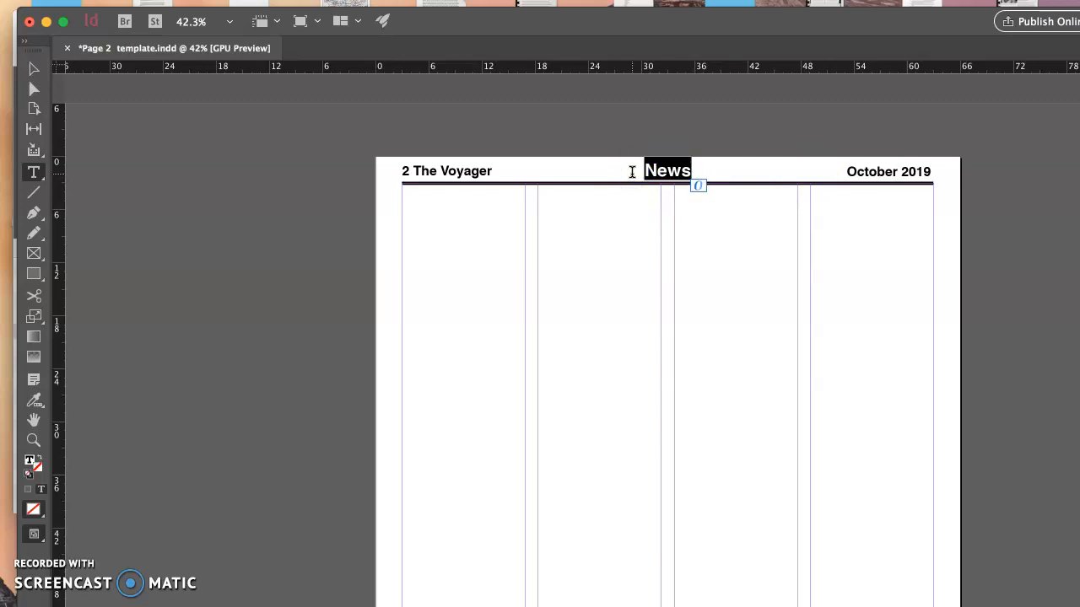
click(500, 176)
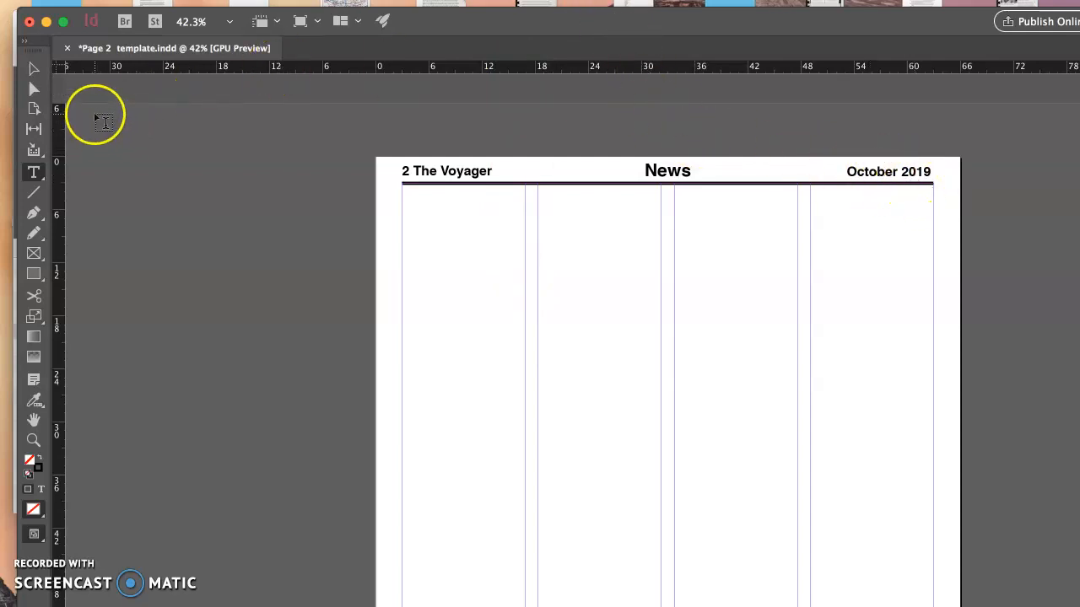
- Draw a rectangular picture frame over the third and fourth columns, and a text frame across all four columns below the header
click(34, 257)
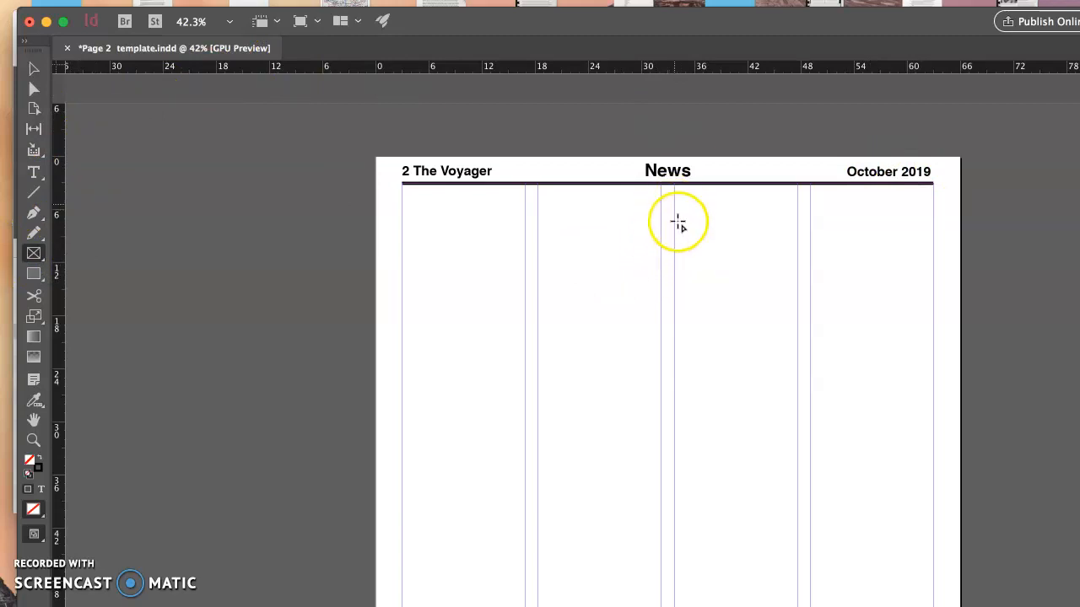
drag(678, 229, 931, 446)
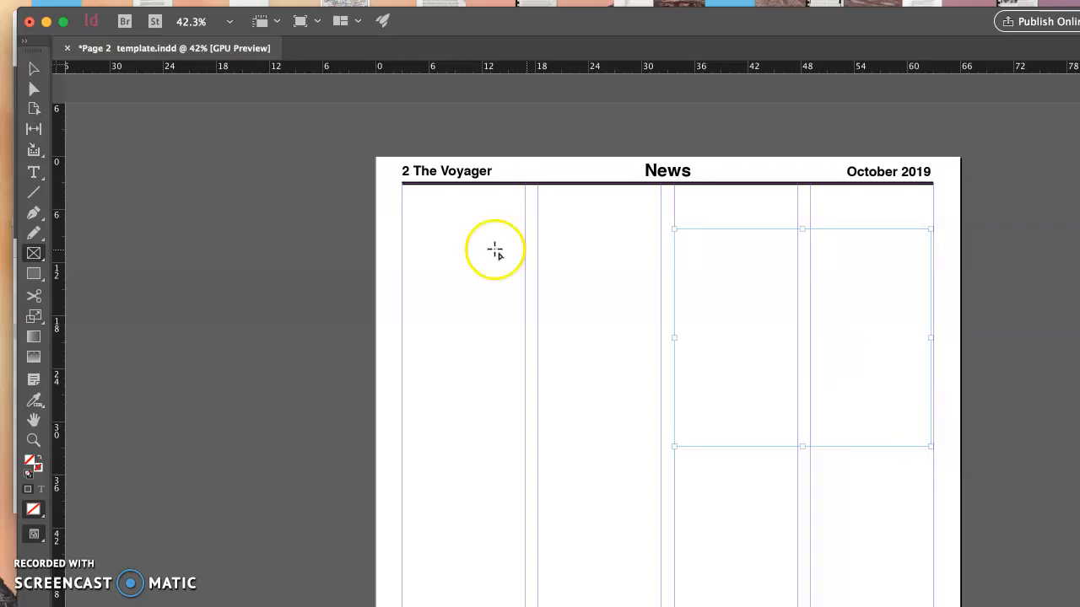
click(34, 71)
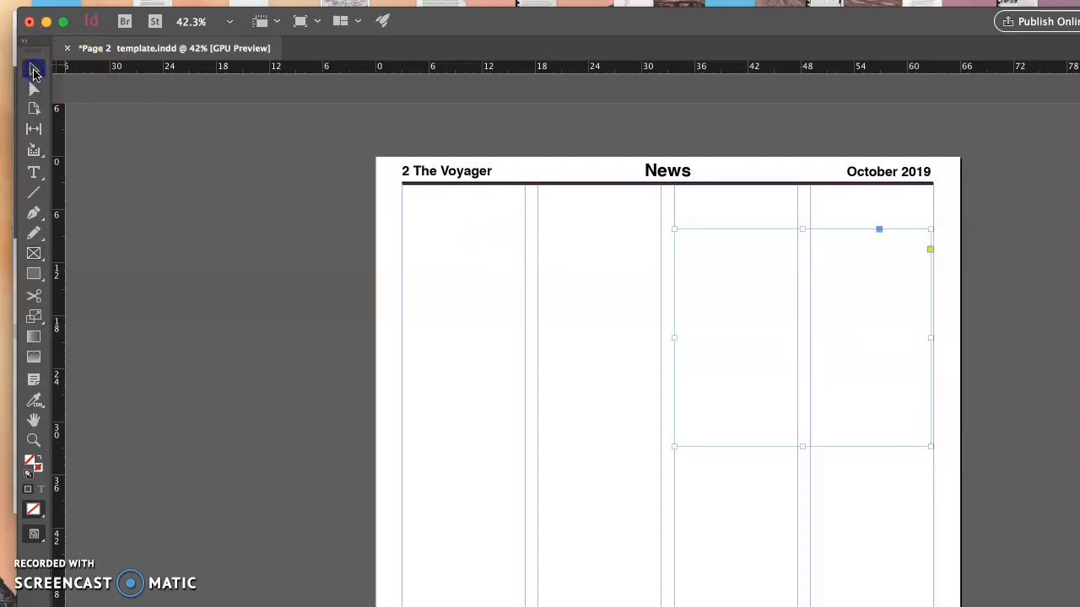
click(34, 172)
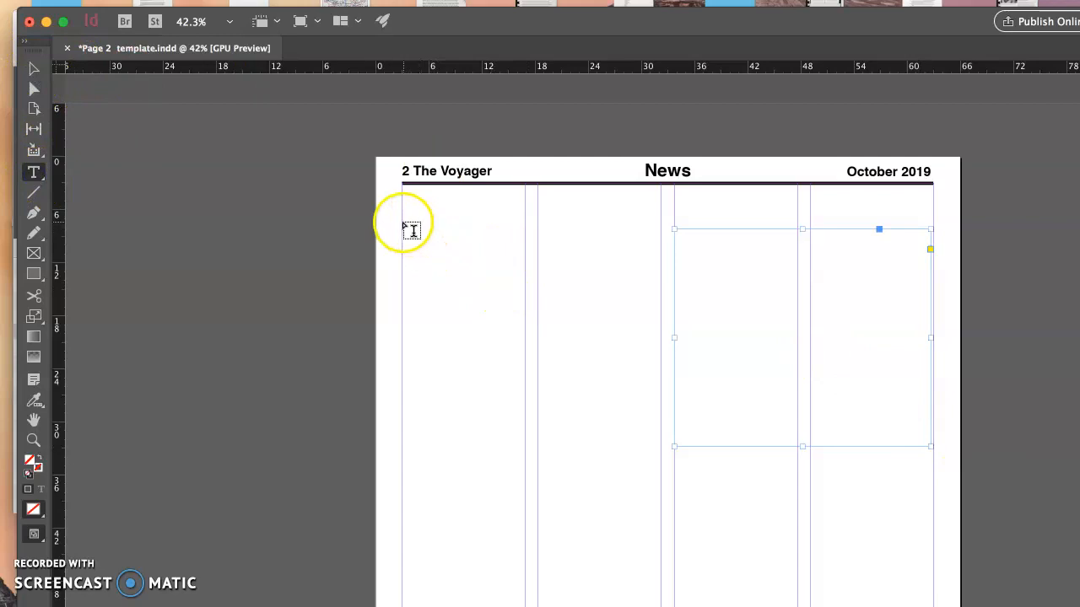
drag(402, 220, 931, 478)
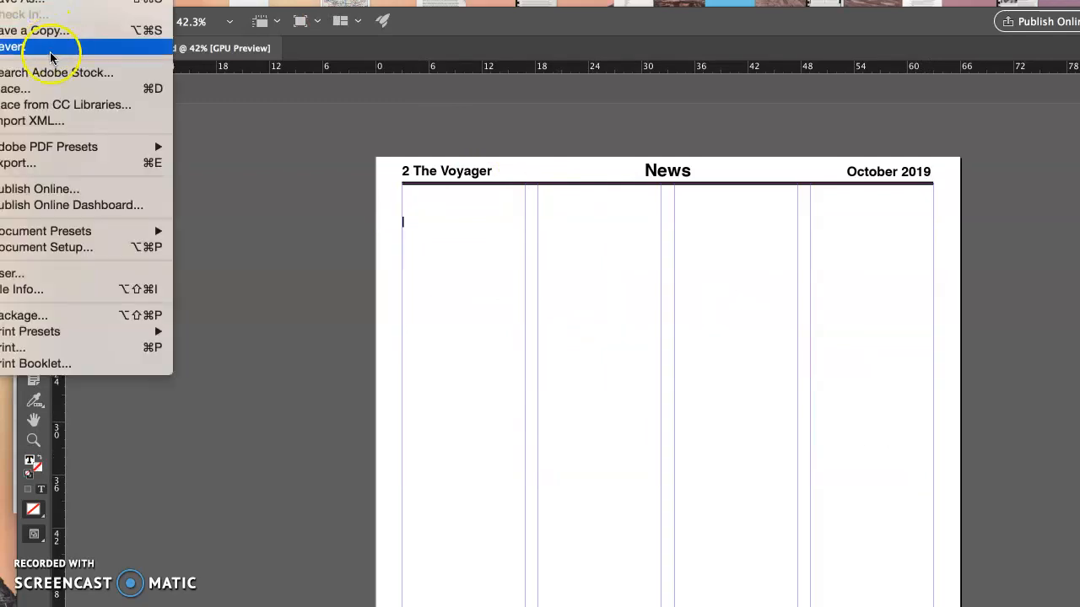
- Place the edited Word article from the Voyager's October 2019 News folder on the shared drive into the text frame
click(53, 91)
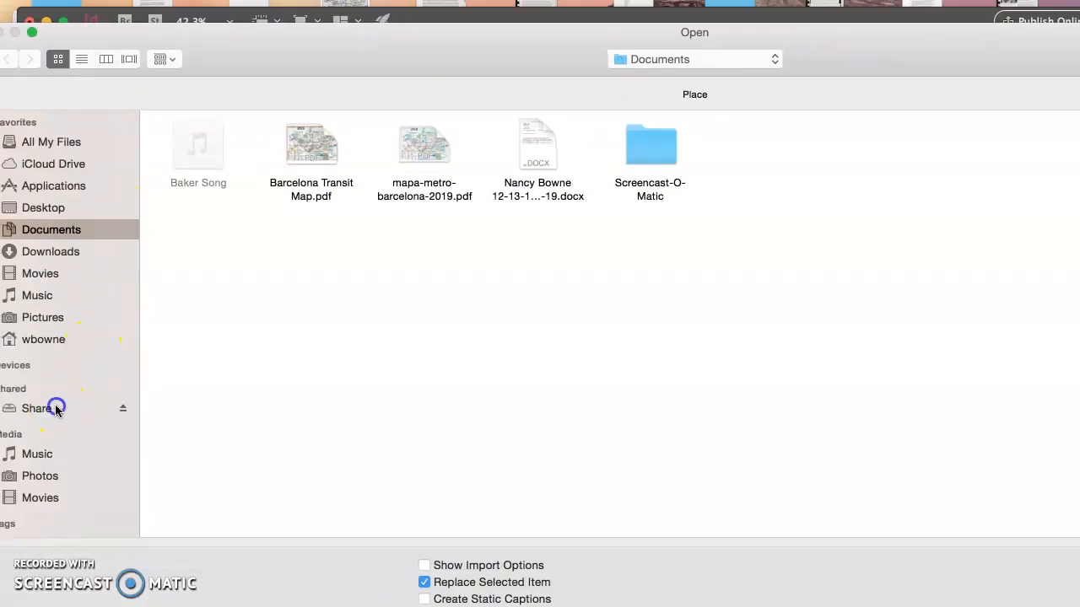
click(56, 411)
double_click(202, 170)
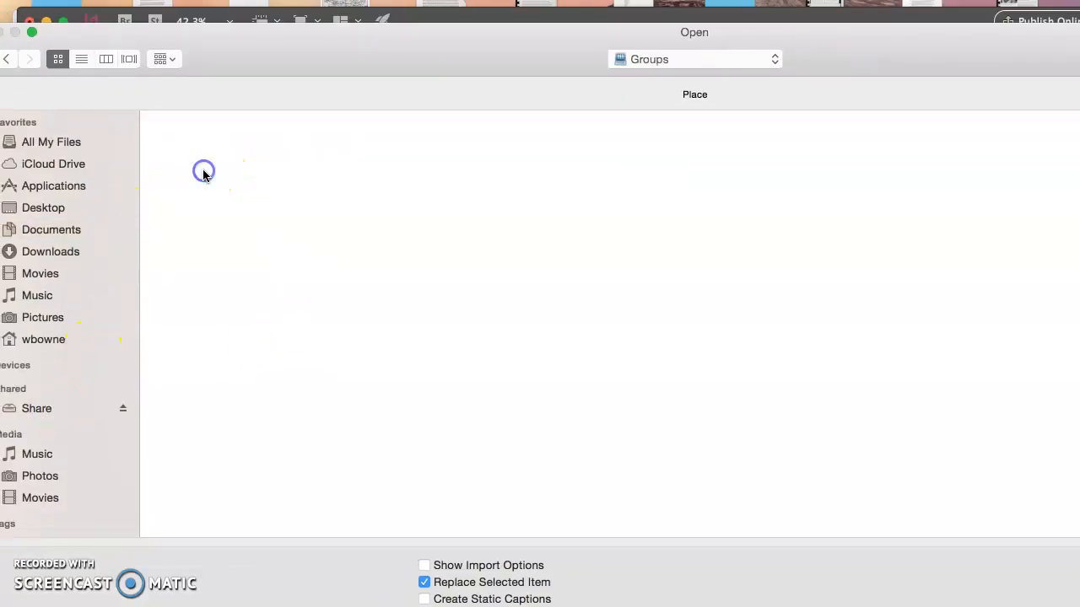
double_click(450, 149)
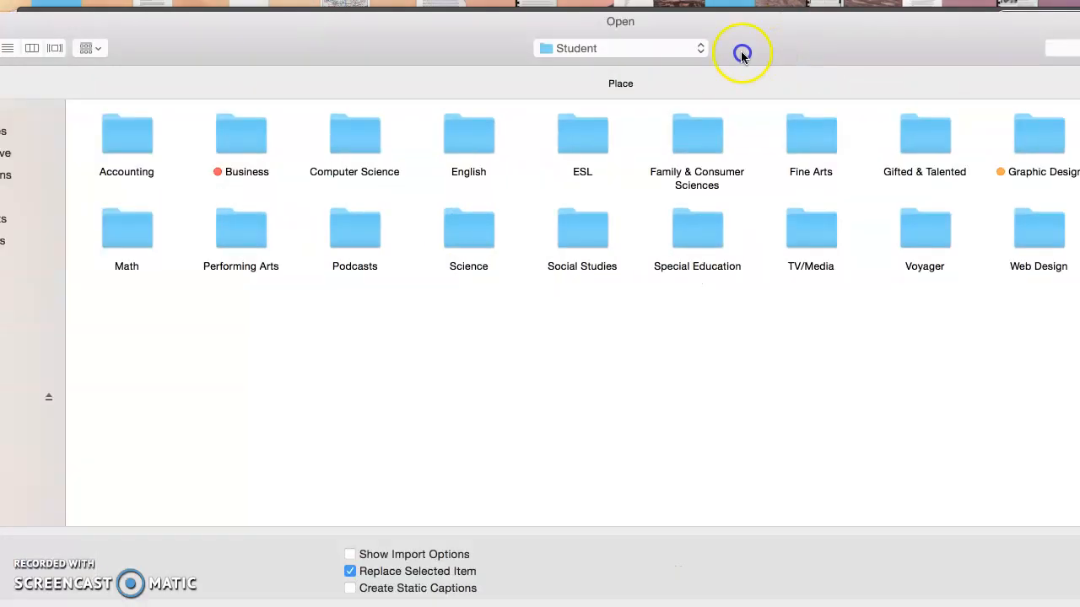
double_click(889, 236)
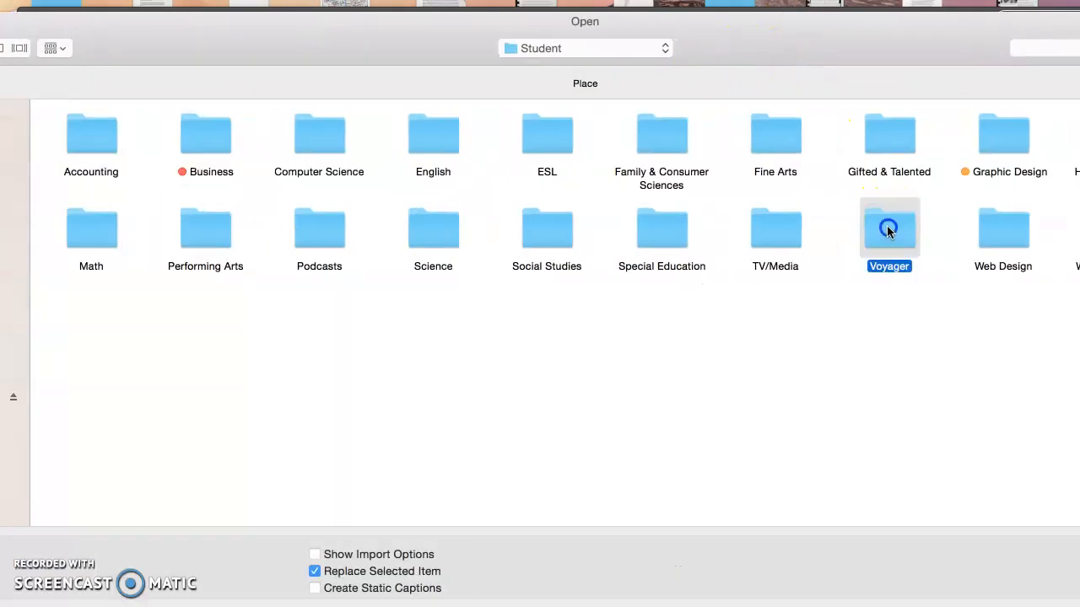
double_click(214, 146)
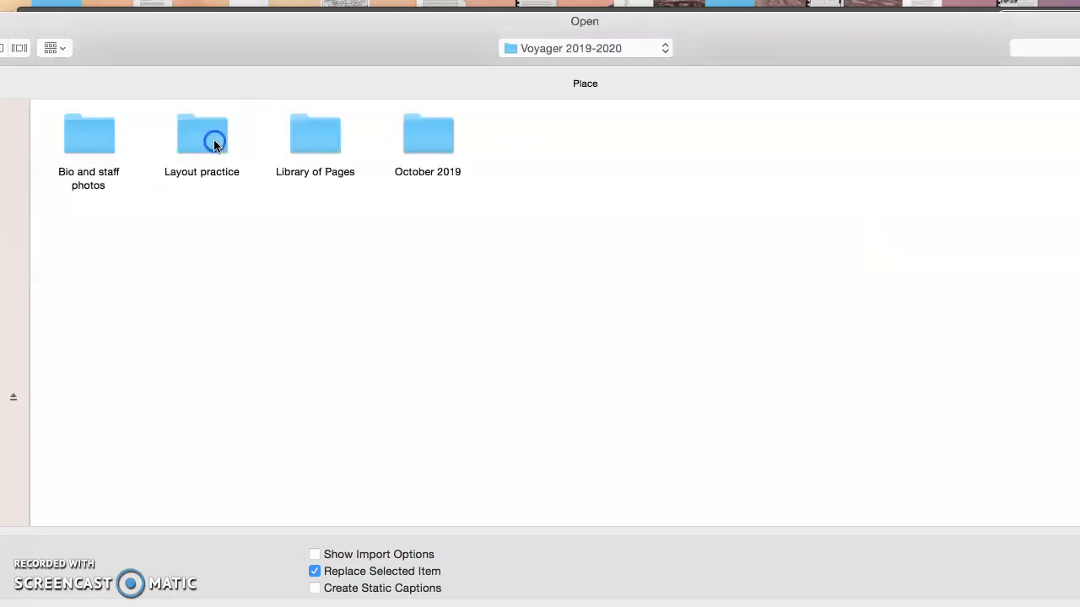
double_click(431, 149)
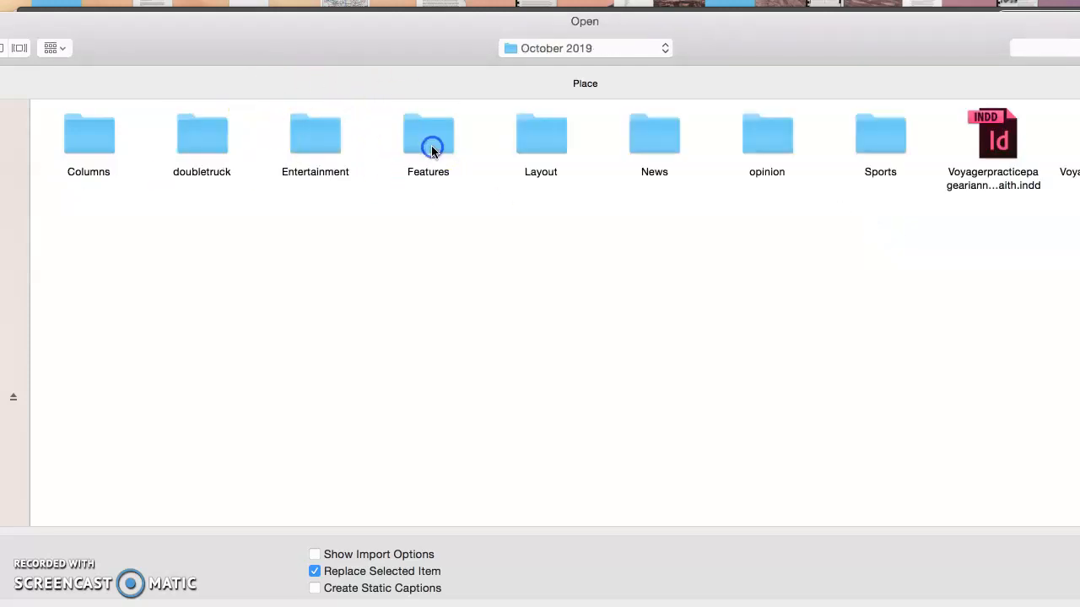
double_click(666, 131)
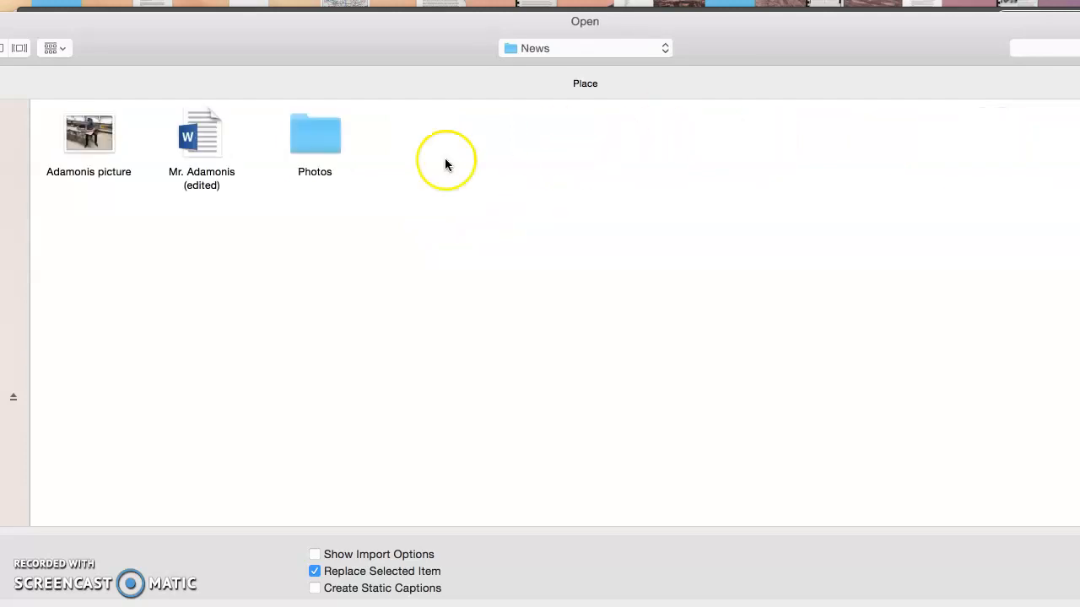
click(199, 134)
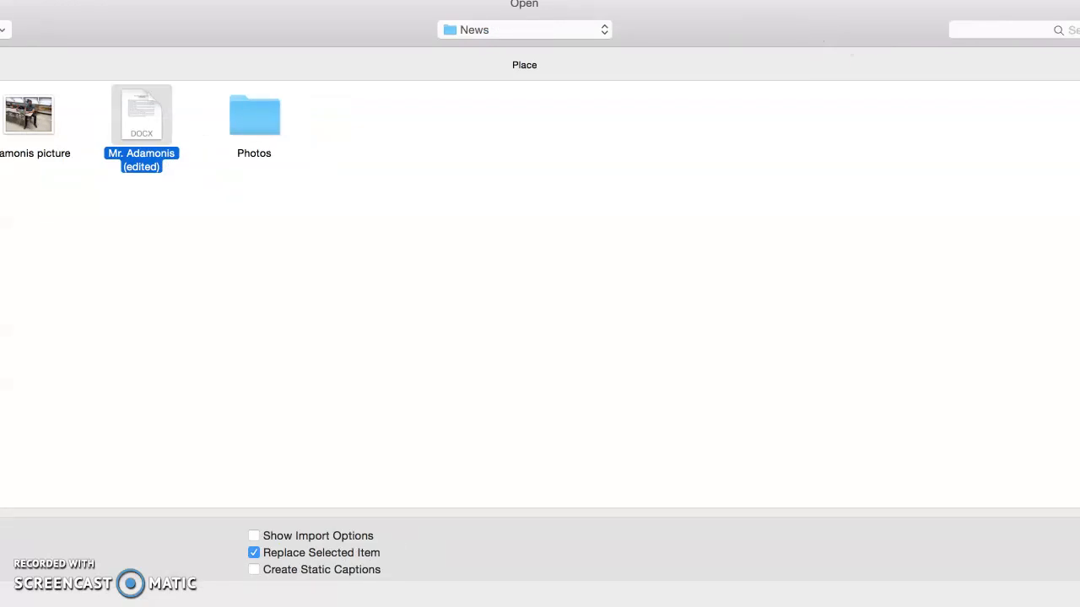
key(Return)
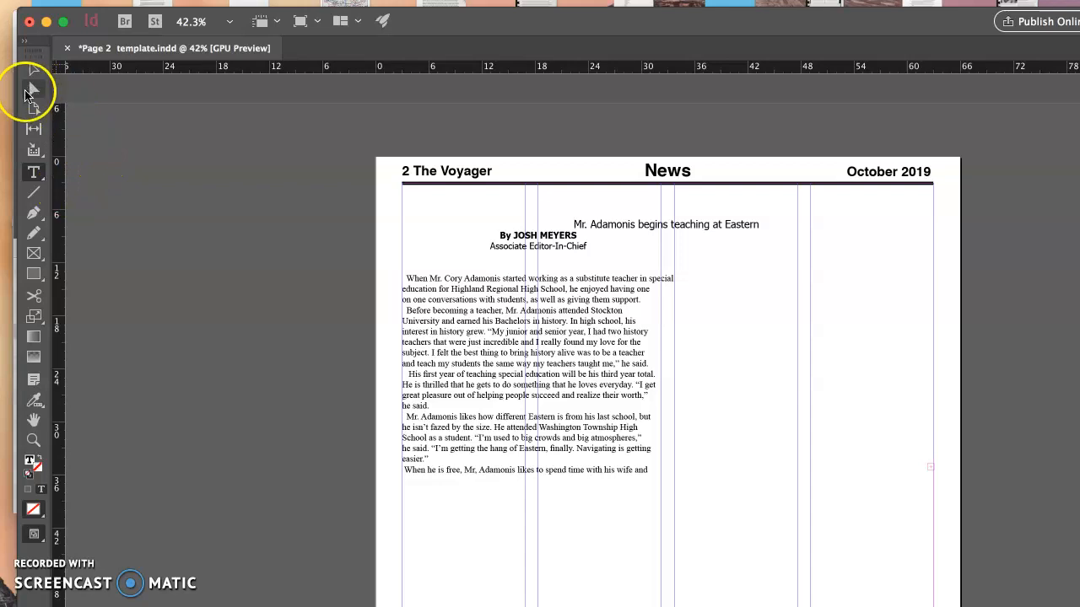
- Cut the headline out of the placed story, leaving the byline and body text in the frame
drag(759, 225, 580, 224)
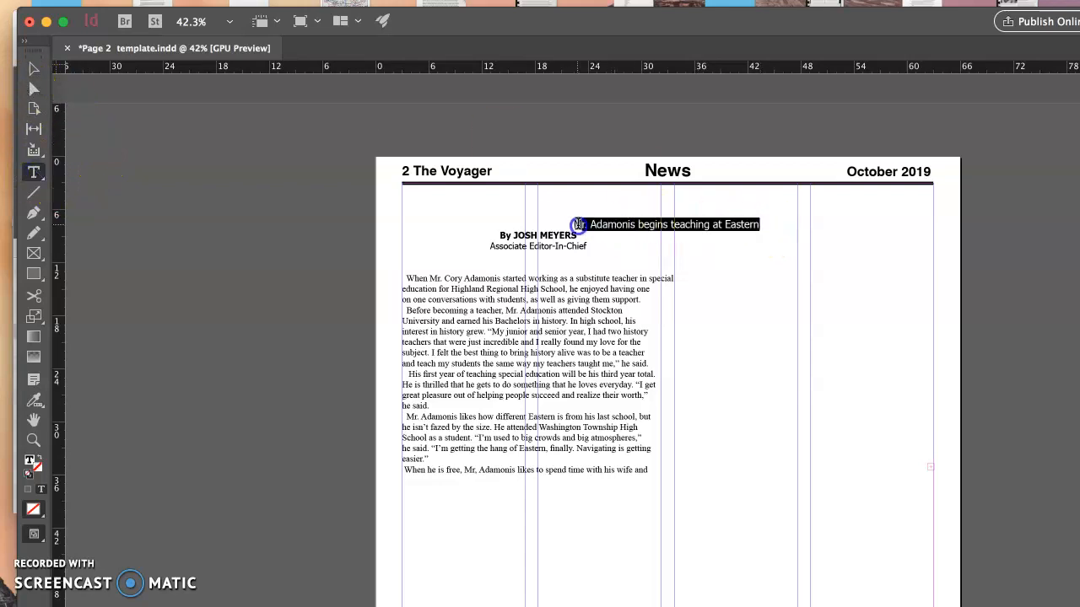
click(20, 0)
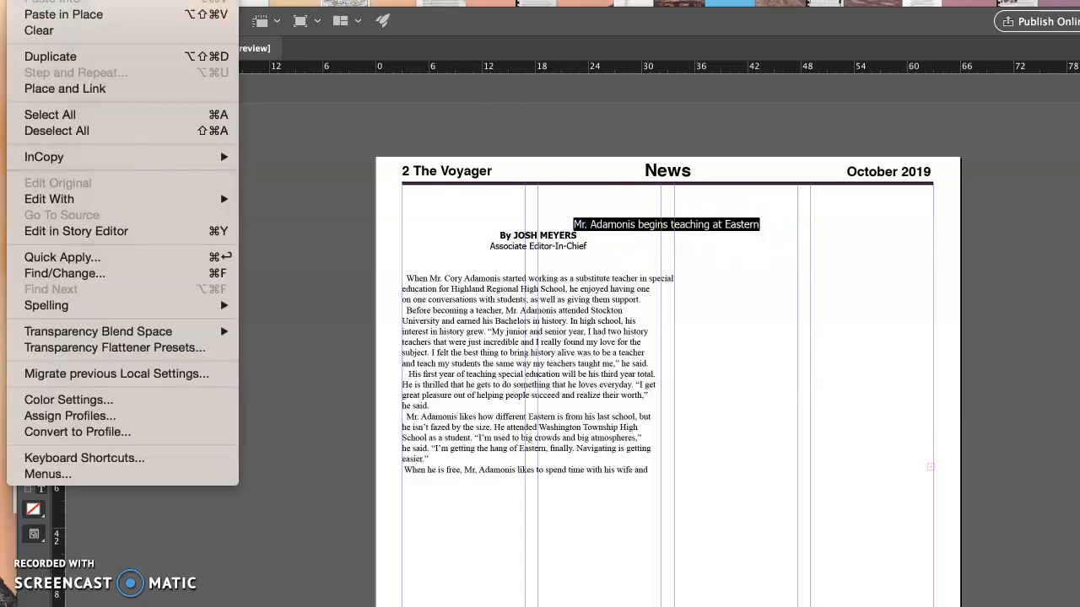
key(Escape)
key(BackSpace)
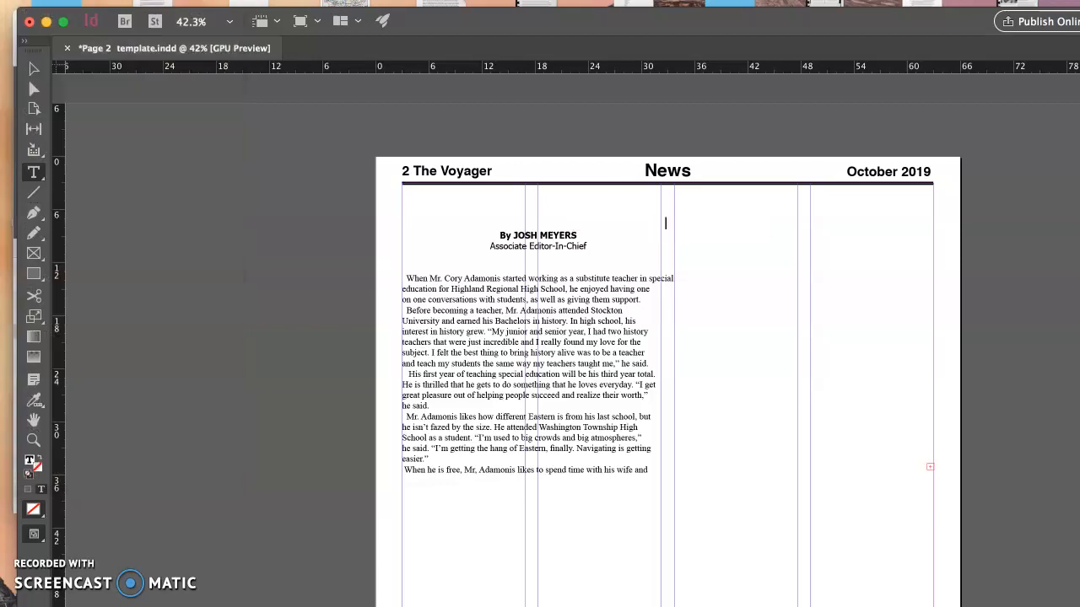
- Extend the story's text frame downward to a height of about 42 picas to fit the overset text
click(34, 69)
click(410, 278)
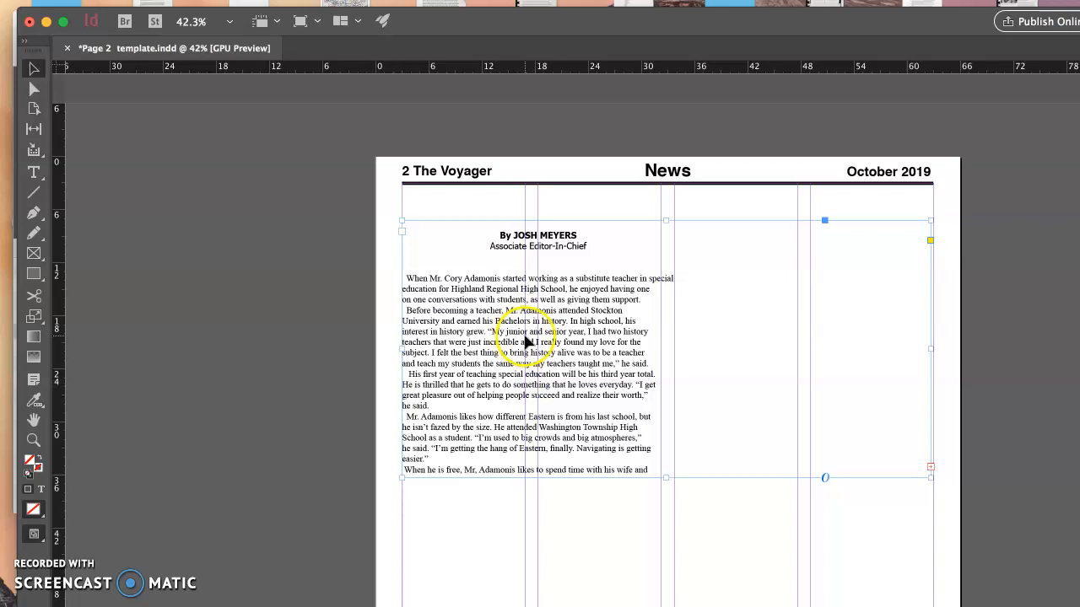
drag(665, 479, 664, 591)
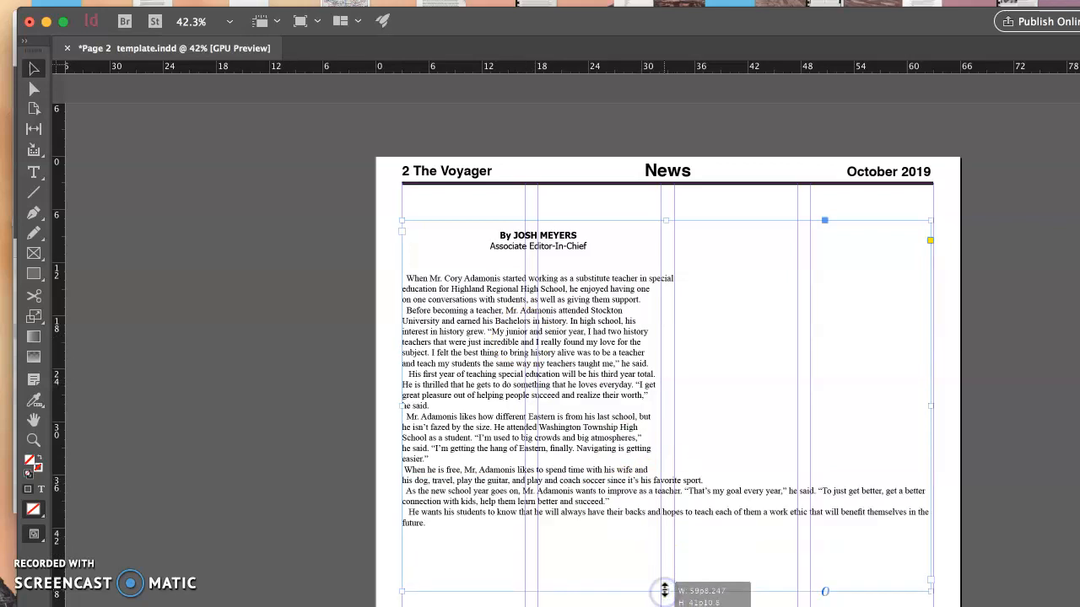
- Select the story's body text from the first paragraph to the end and display the character and paragraph formatting controls
click(34, 172)
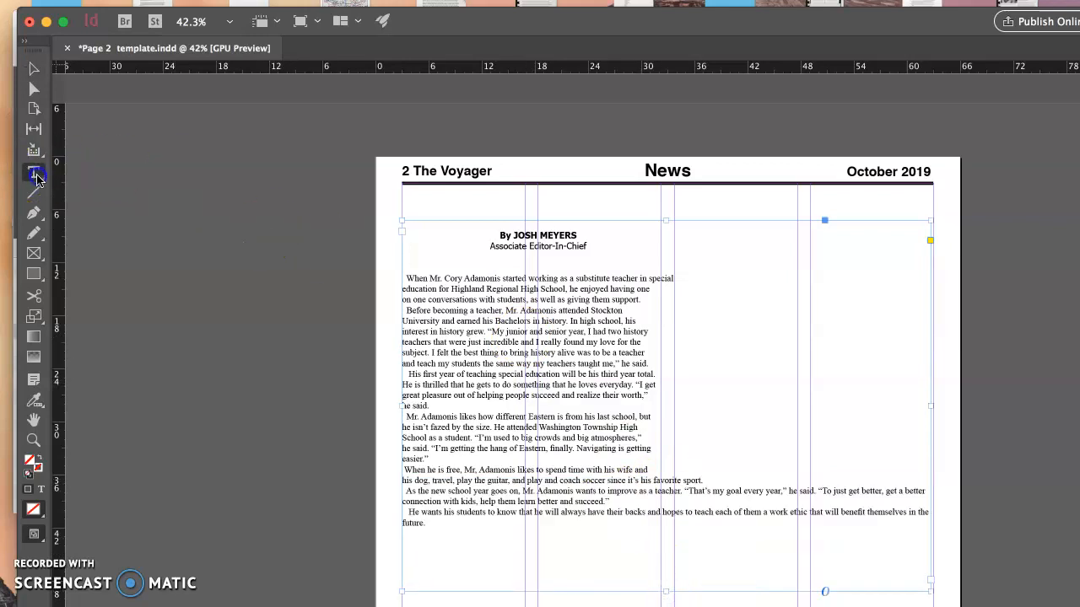
drag(406, 278, 901, 554)
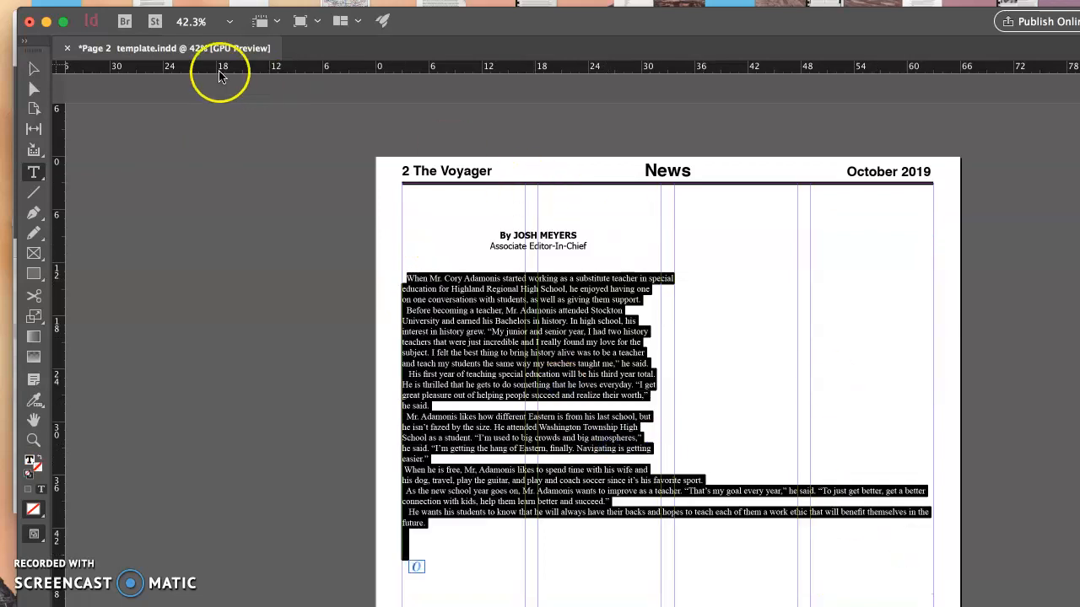
drag(514, 25, 521, 90)
scroll(498, 322, right, 1)
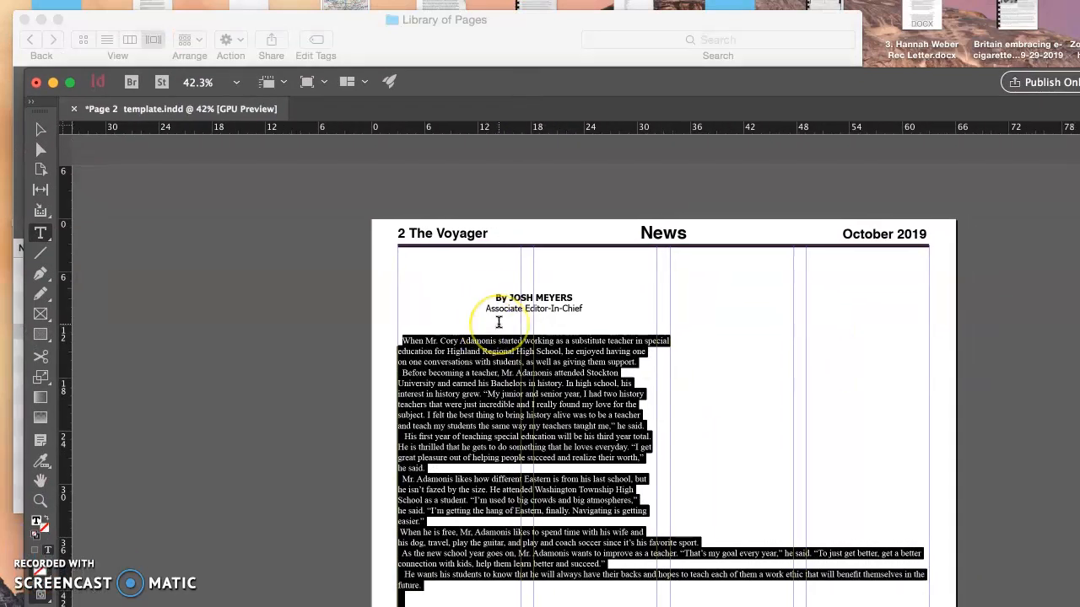
click(521, 231)
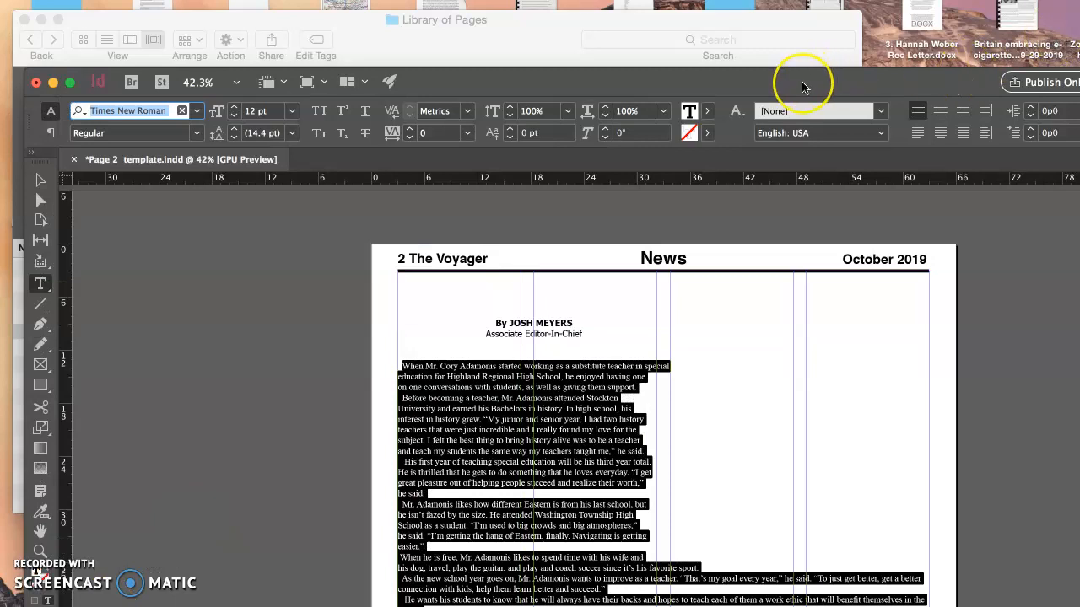
drag(804, 87, 807, 77)
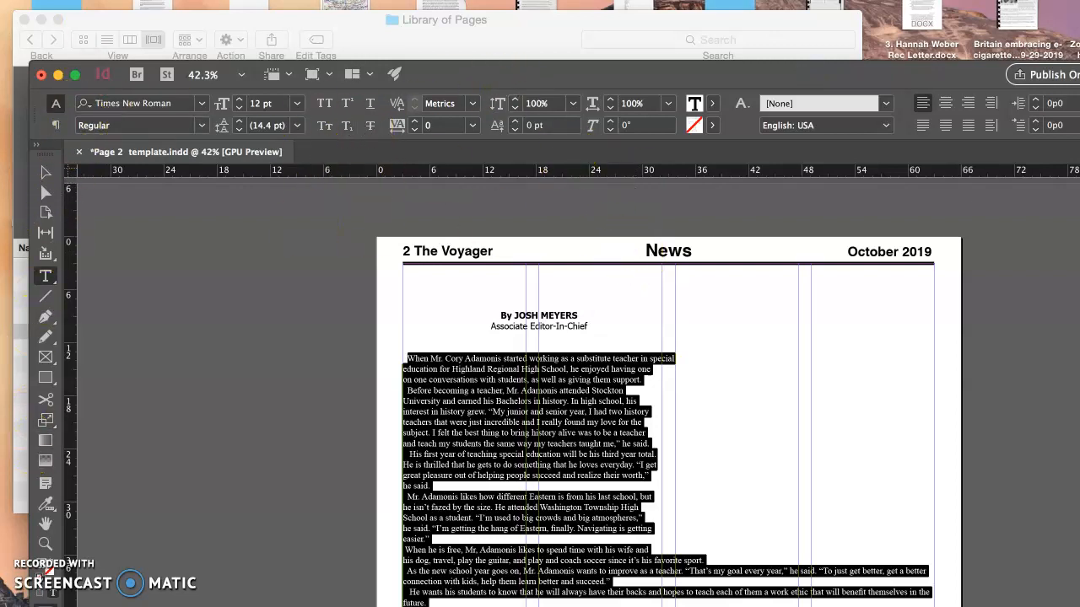
click(308, 0)
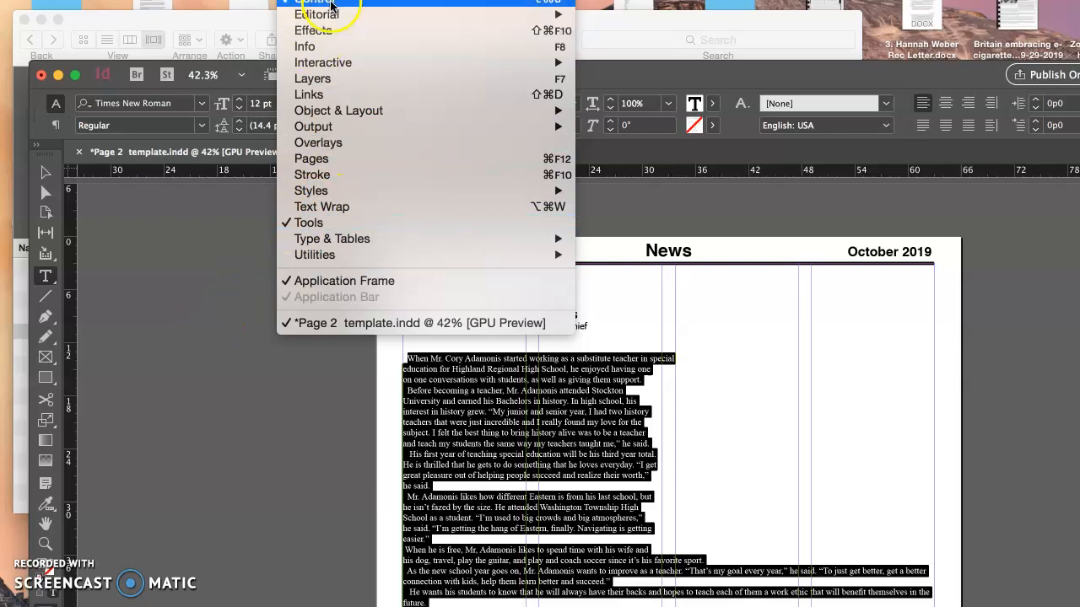
click(244, 340)
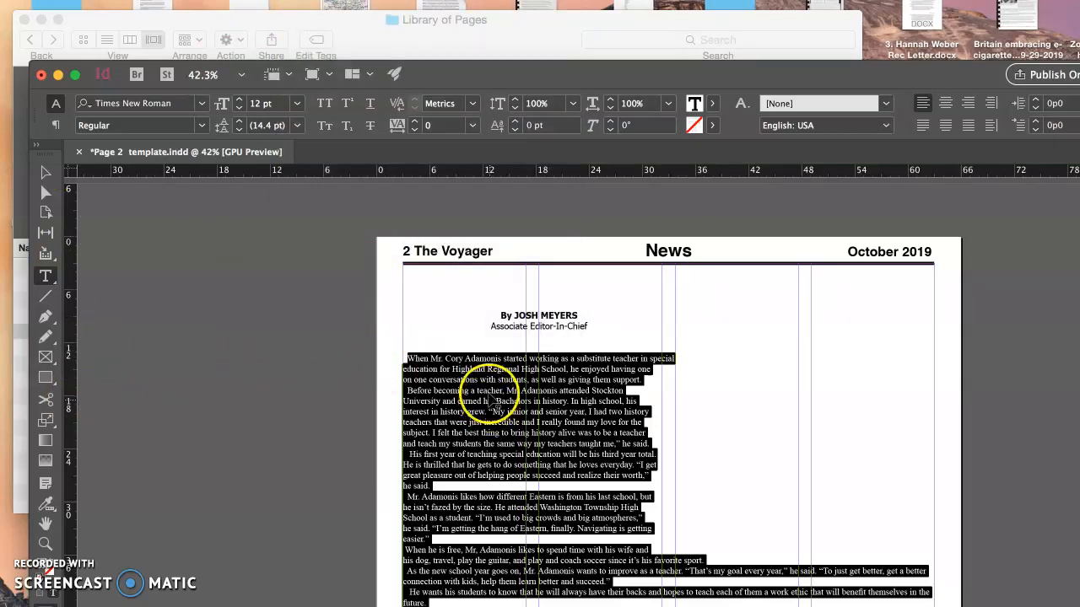
- Set the story's body text to 10 pt and justify it with the last line aligned left
click(296, 104)
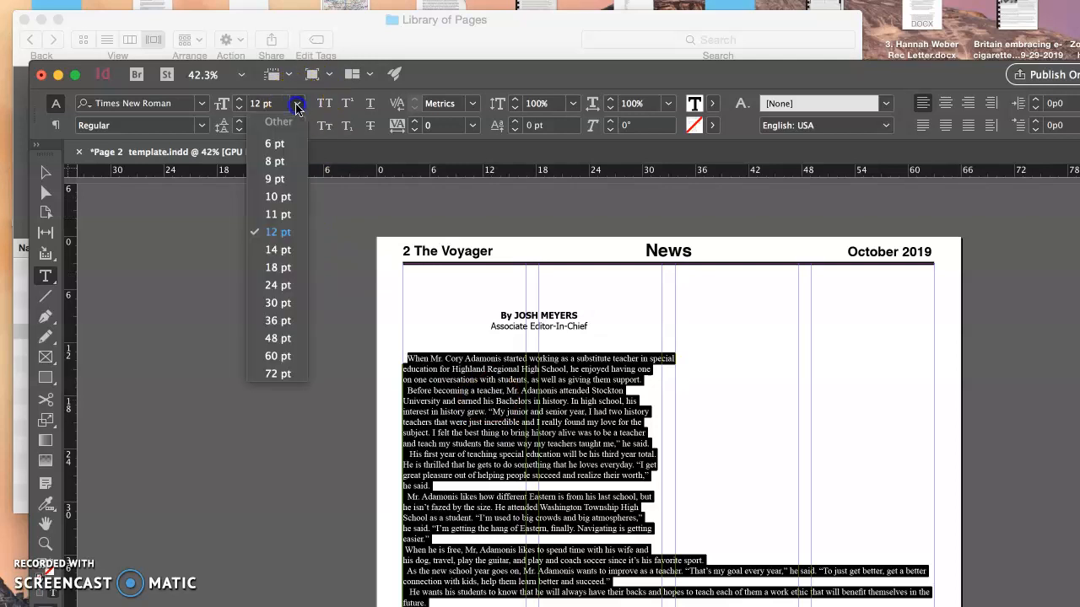
click(291, 196)
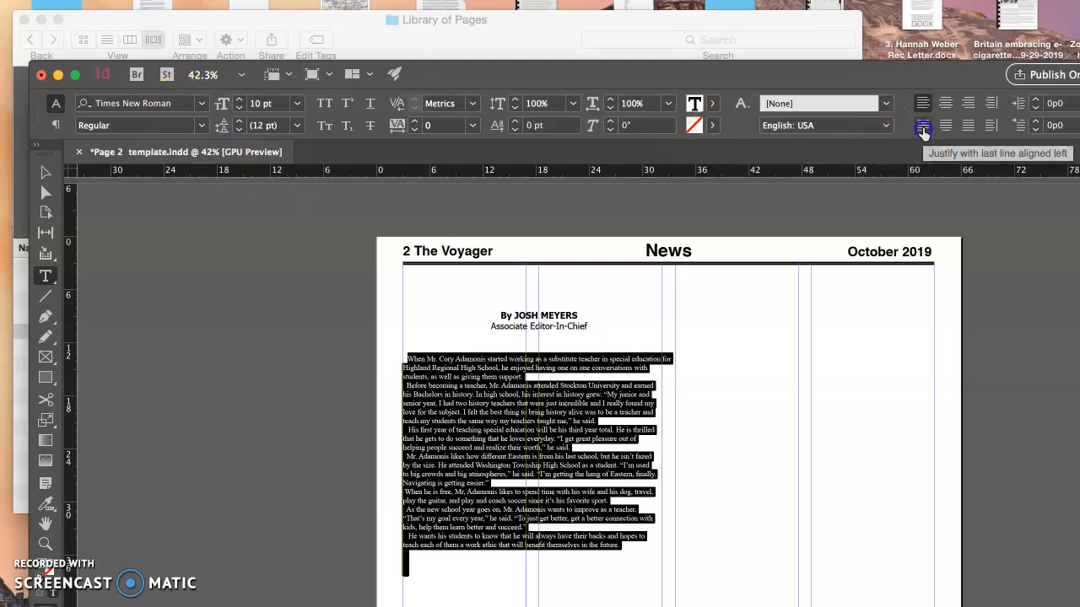
click(923, 127)
click(968, 127)
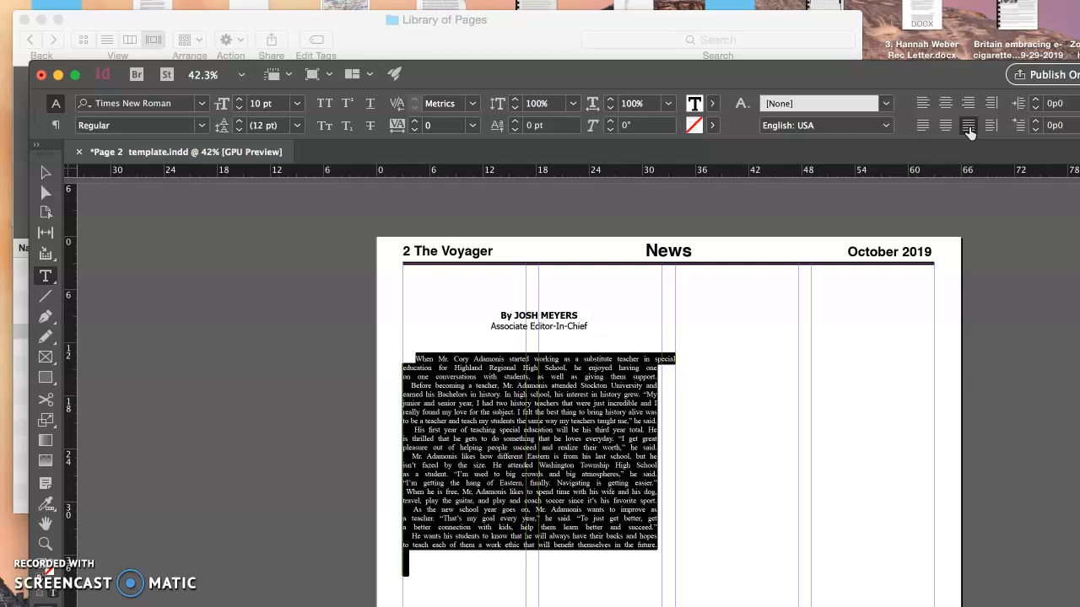
click(923, 126)
click(923, 128)
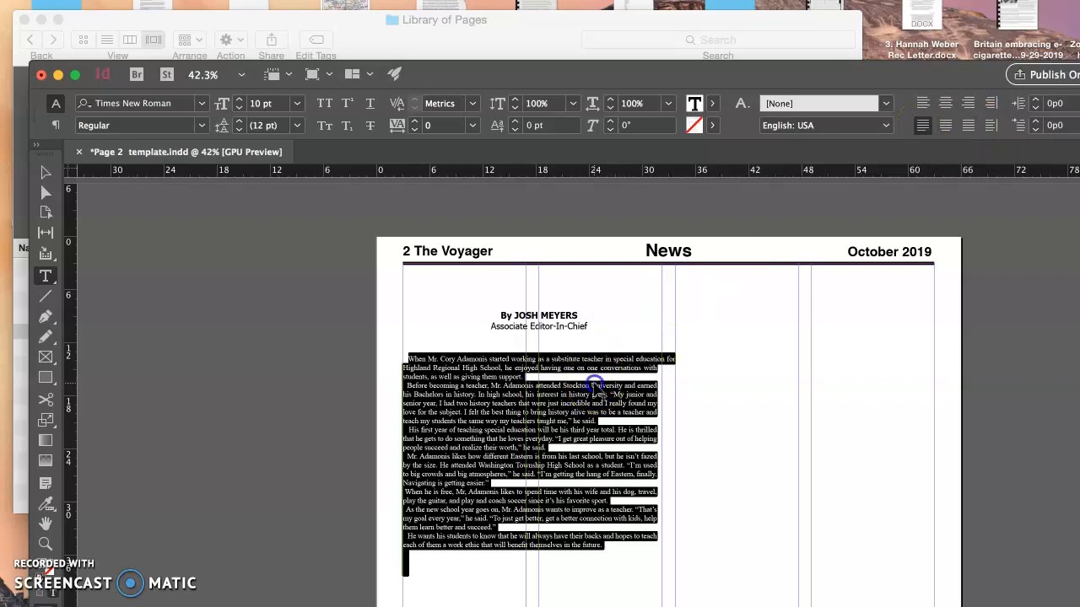
click(596, 388)
drag(409, 358, 656, 585)
click(603, 446)
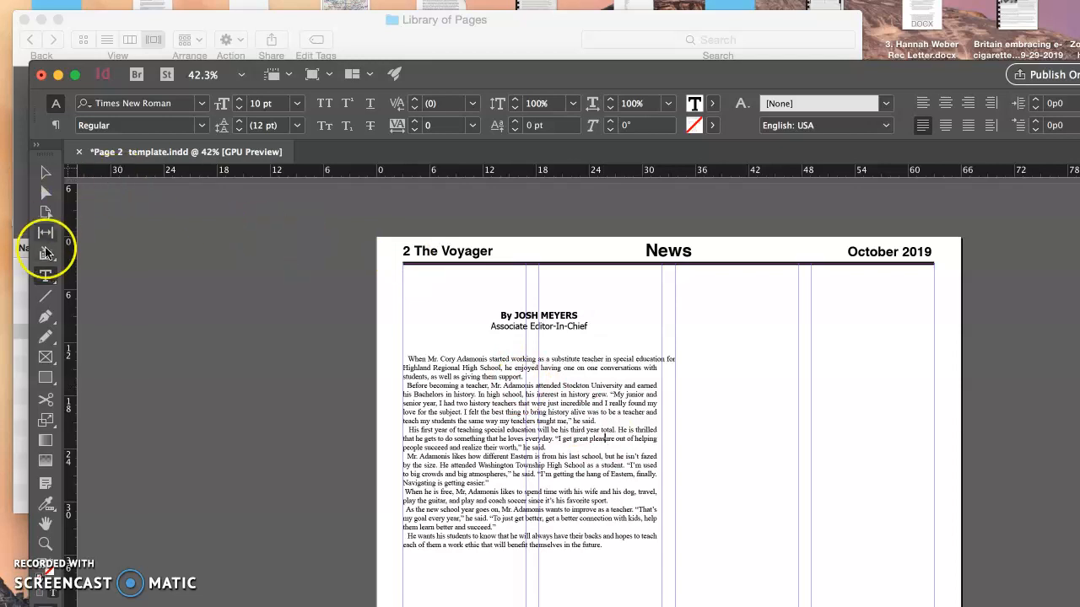
- Draw a shallow text frame across all four columns above the byline and paste the cut headline into it
drag(406, 271, 934, 306)
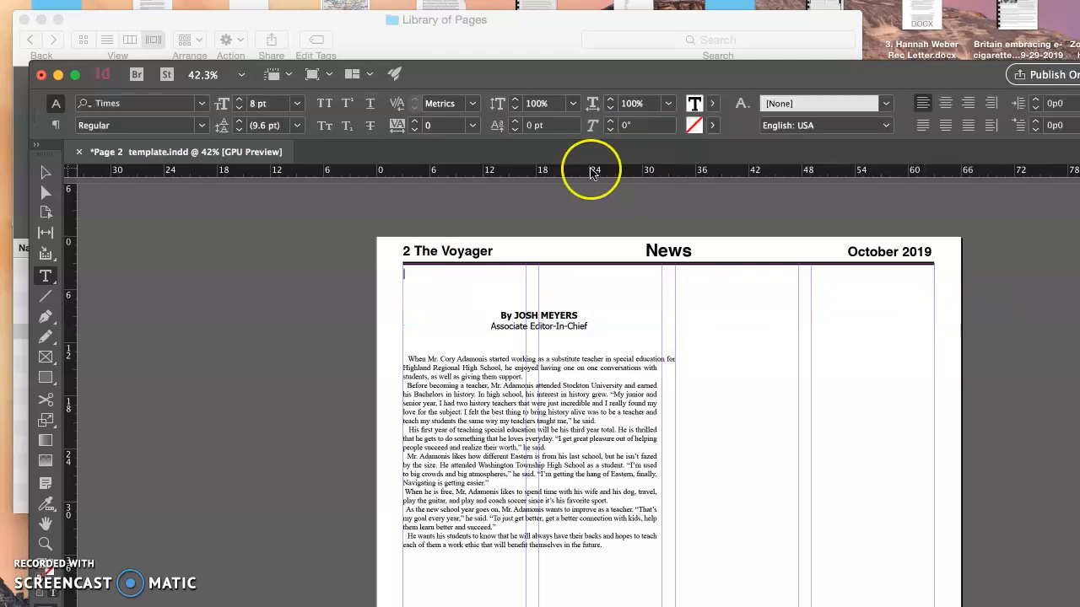
key(super+v)
- Justify the headline with its last line aligned left and set its size to 30 pt
drag(763, 277, 560, 274)
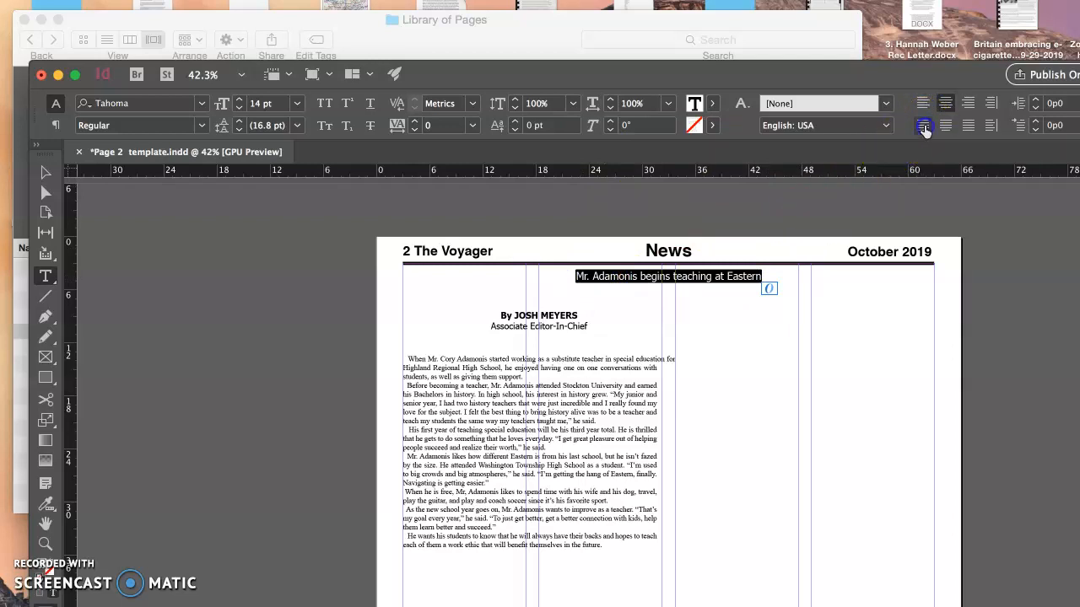
click(924, 126)
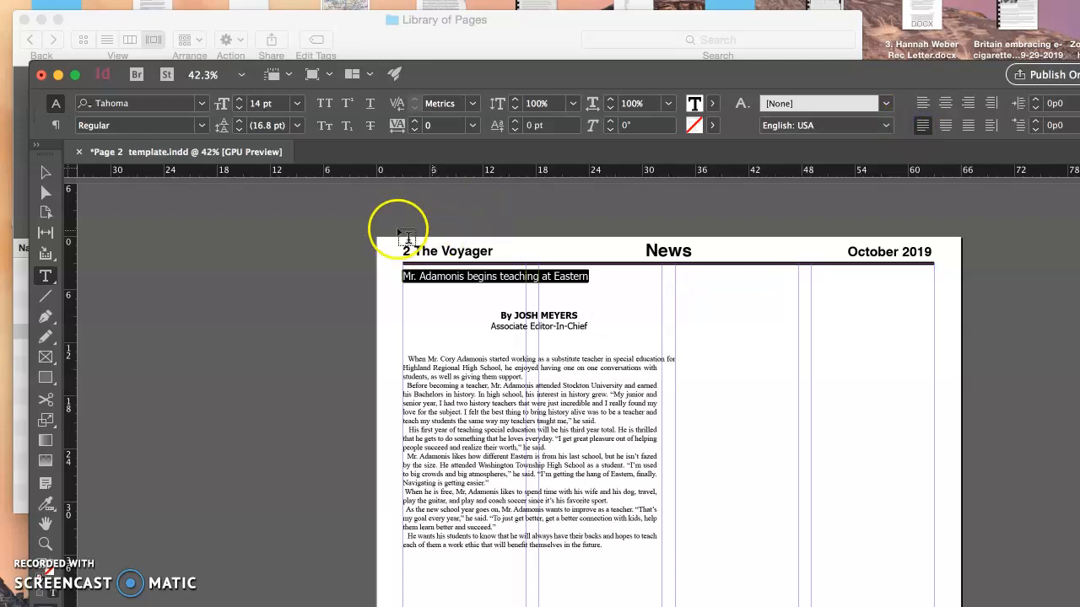
click(296, 104)
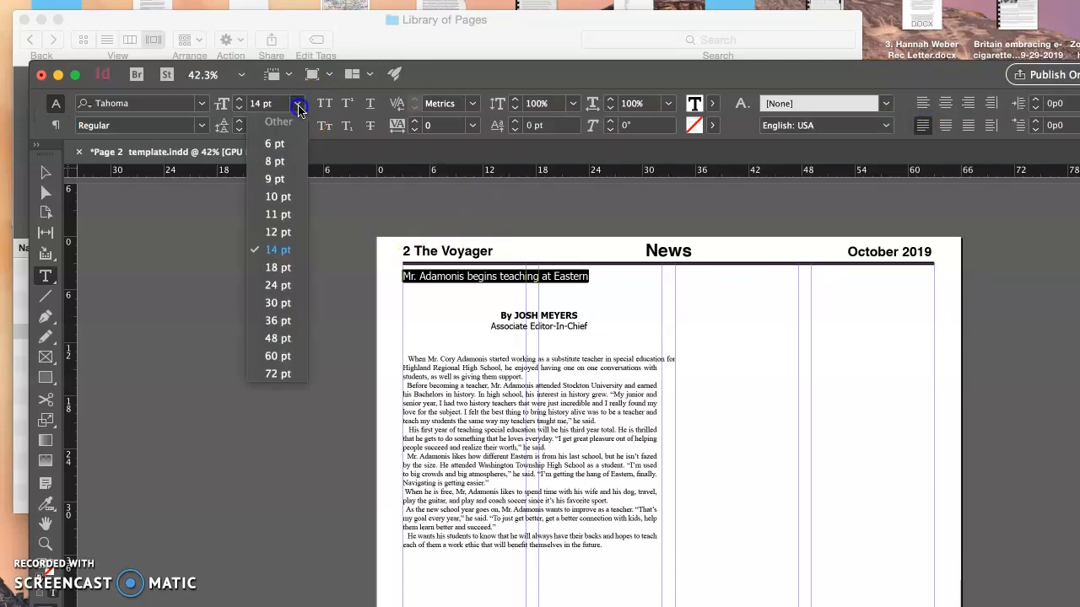
click(281, 302)
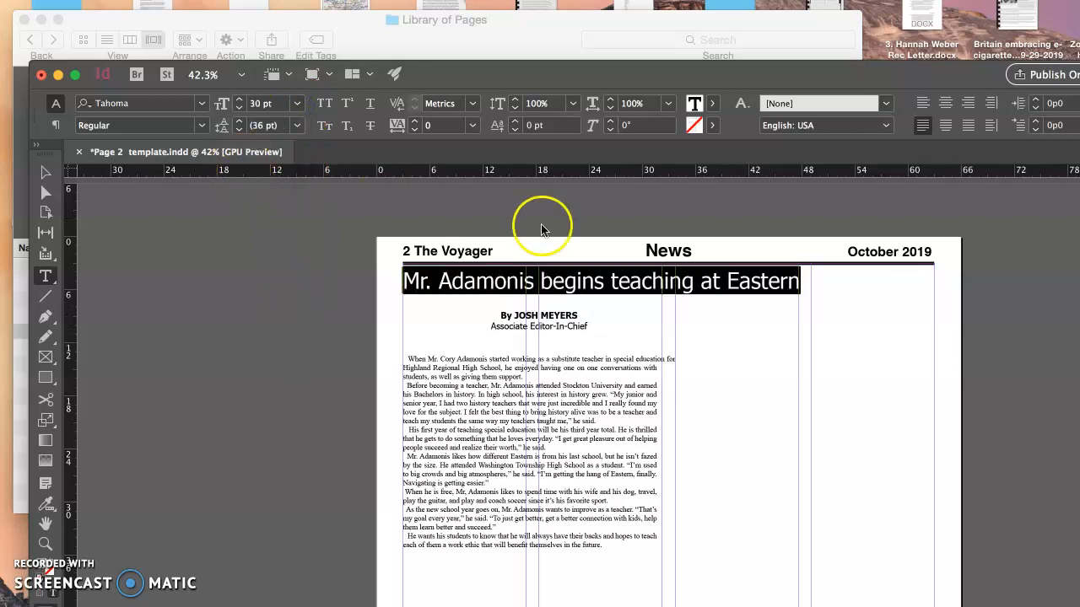
click(643, 309)
- Shorten the headline by deleting the words "at Eastern" from its end
drag(799, 284, 726, 284)
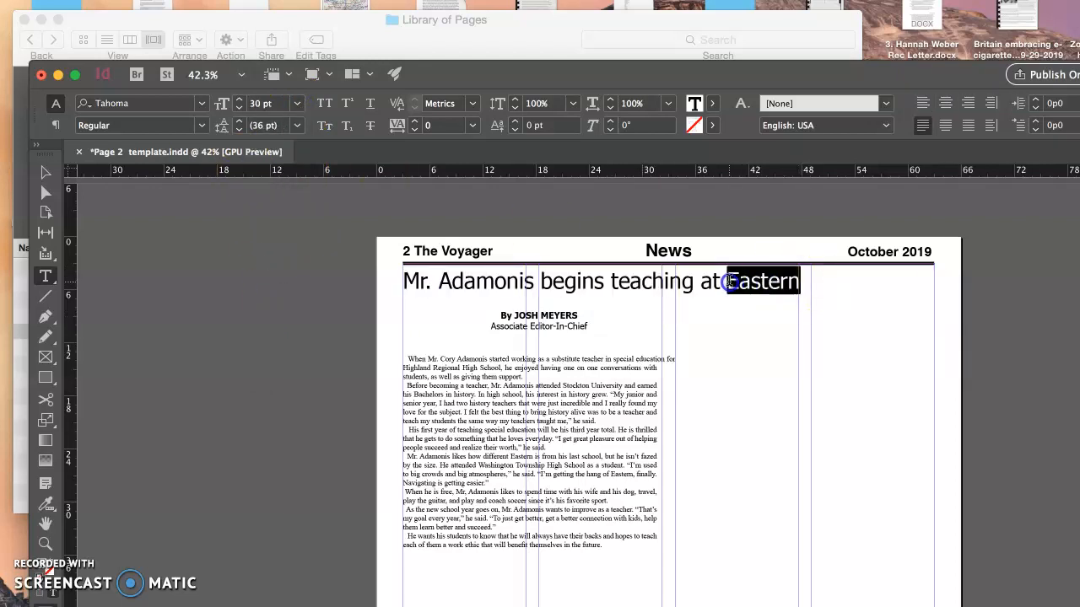
key(BackSpace)
key(BackSpace)
key(BackSpace)
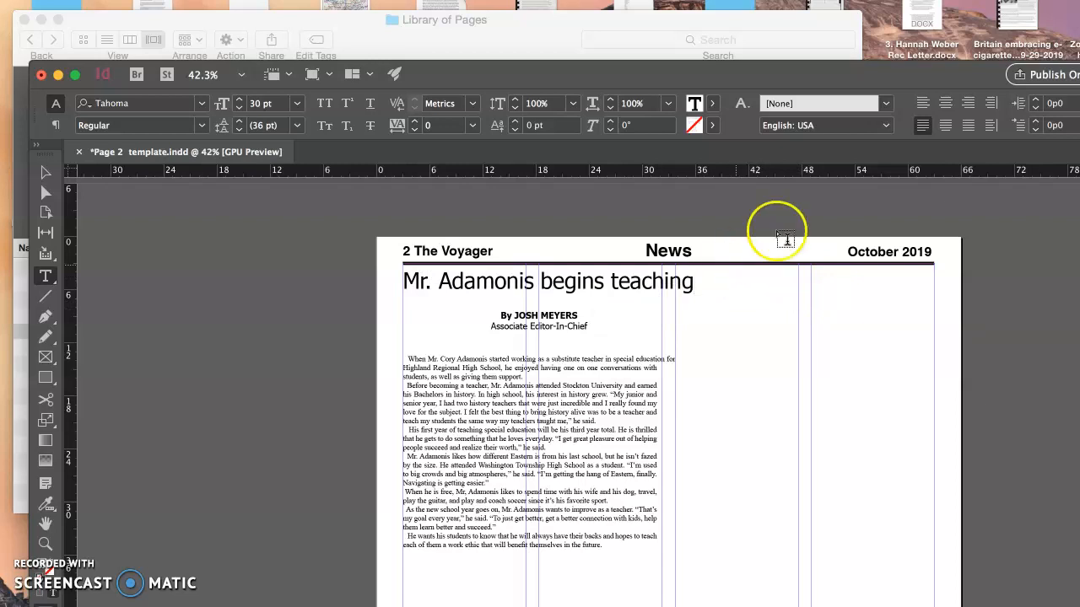
- Select the whole headline above the byline and set its size to 36 pt
click(701, 282)
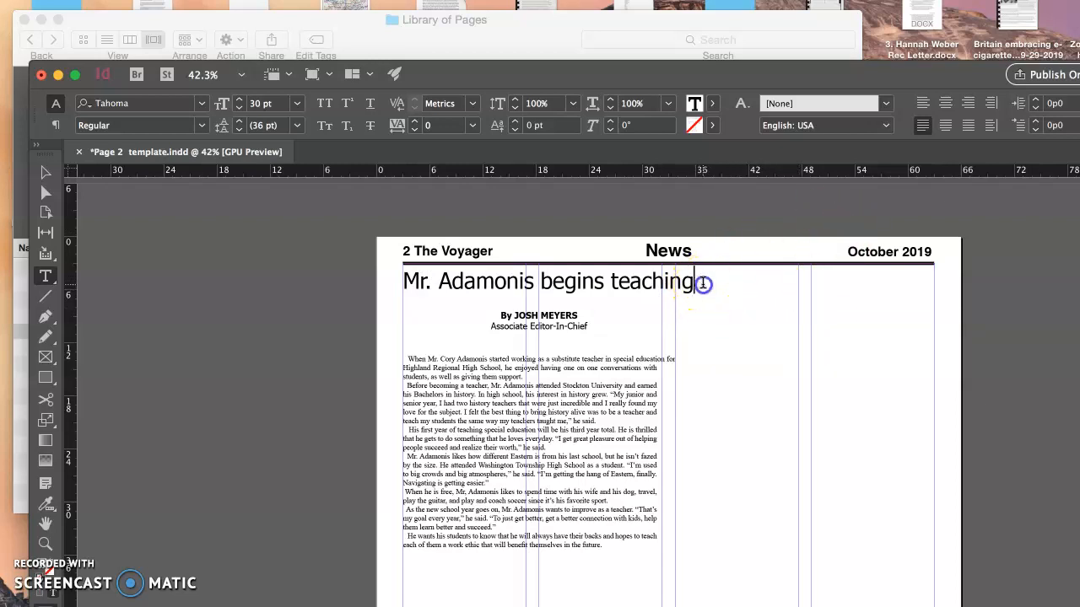
drag(702, 285, 379, 275)
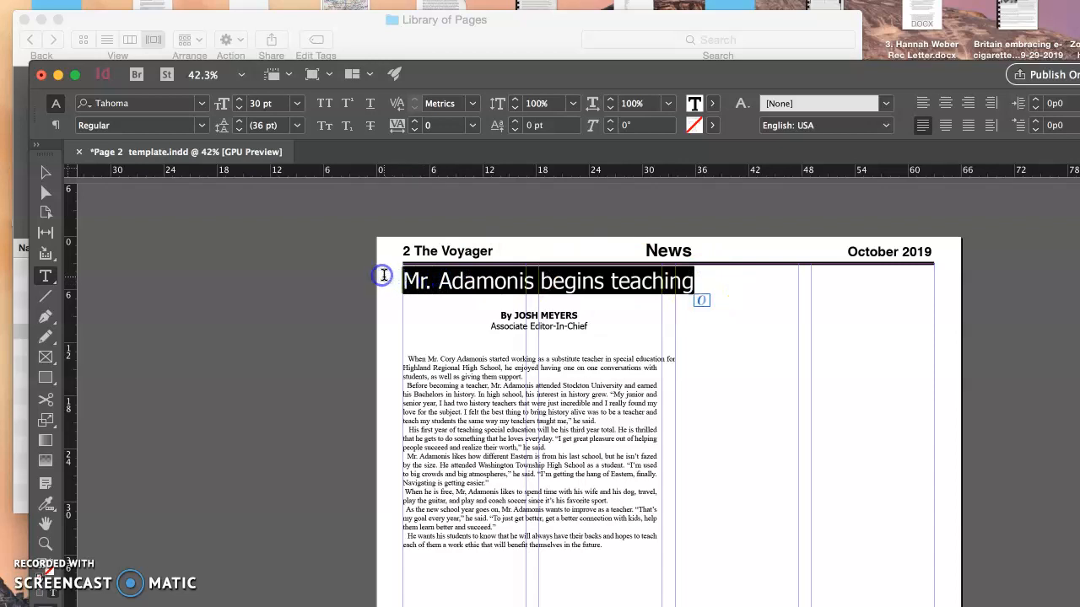
click(297, 103)
click(277, 355)
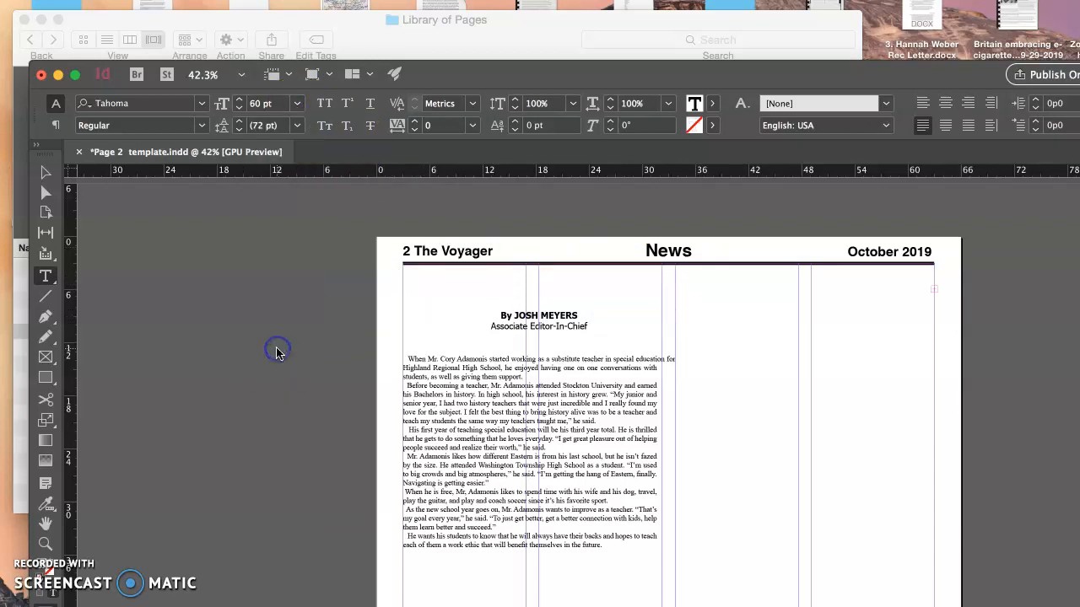
click(295, 103)
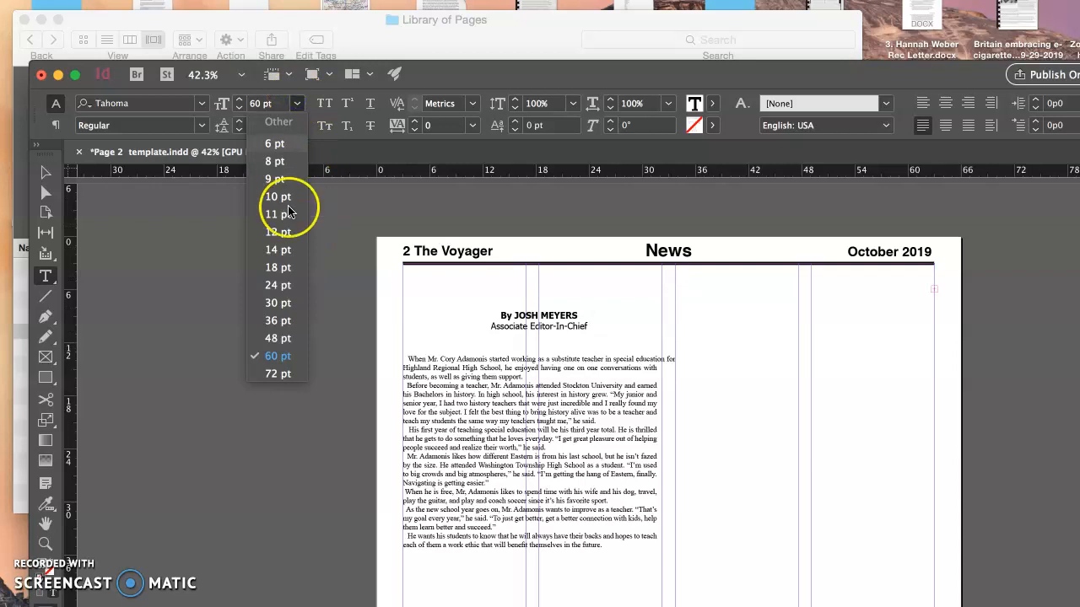
click(287, 319)
click(564, 298)
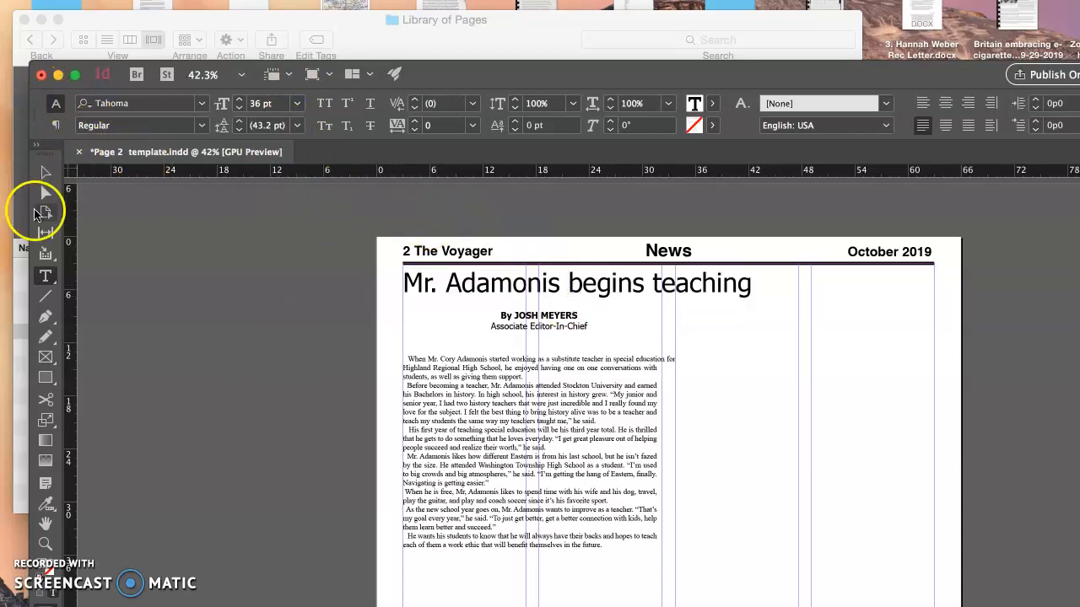
- Shorten the story's text frame from its bottom edge to a height of about 30p5
click(44, 173)
click(569, 409)
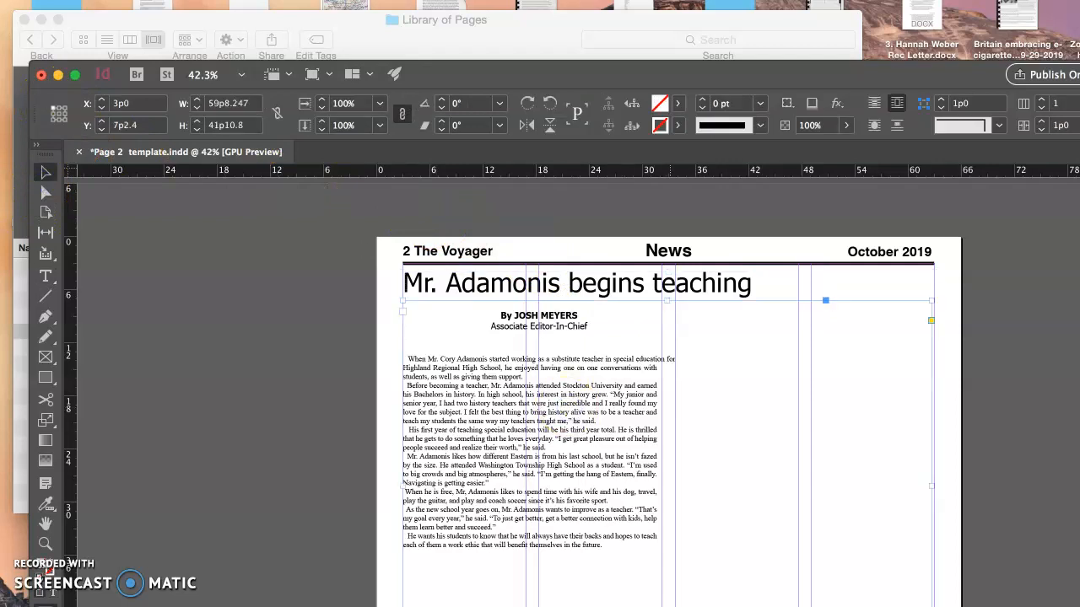
drag(666, 605, 666, 570)
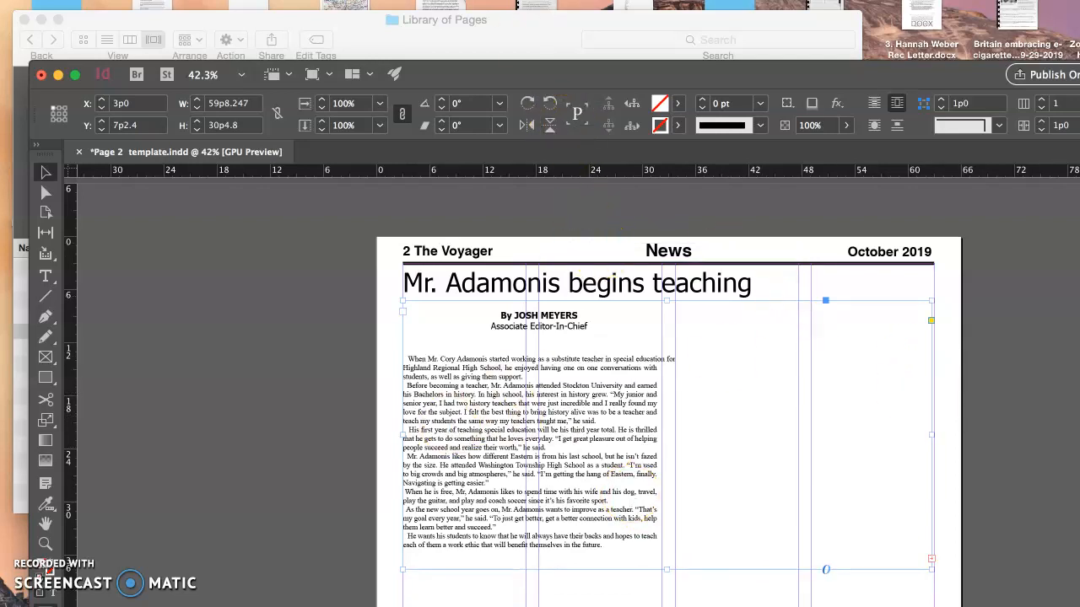
- Set the page's column guides to 3 in Margins and Columns
click(165, 0)
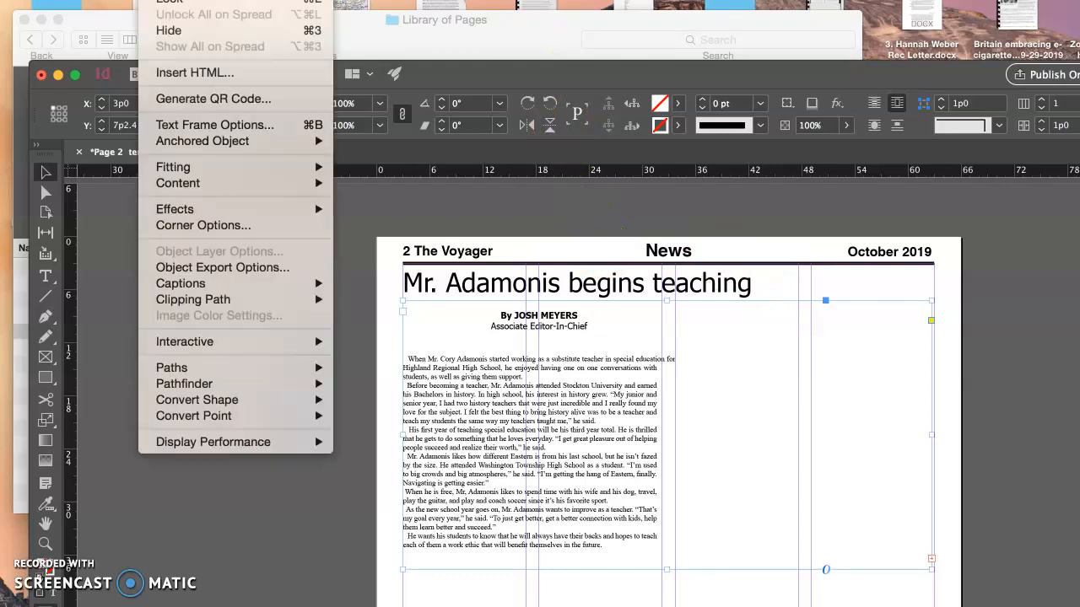
mouse_move(67, 0)
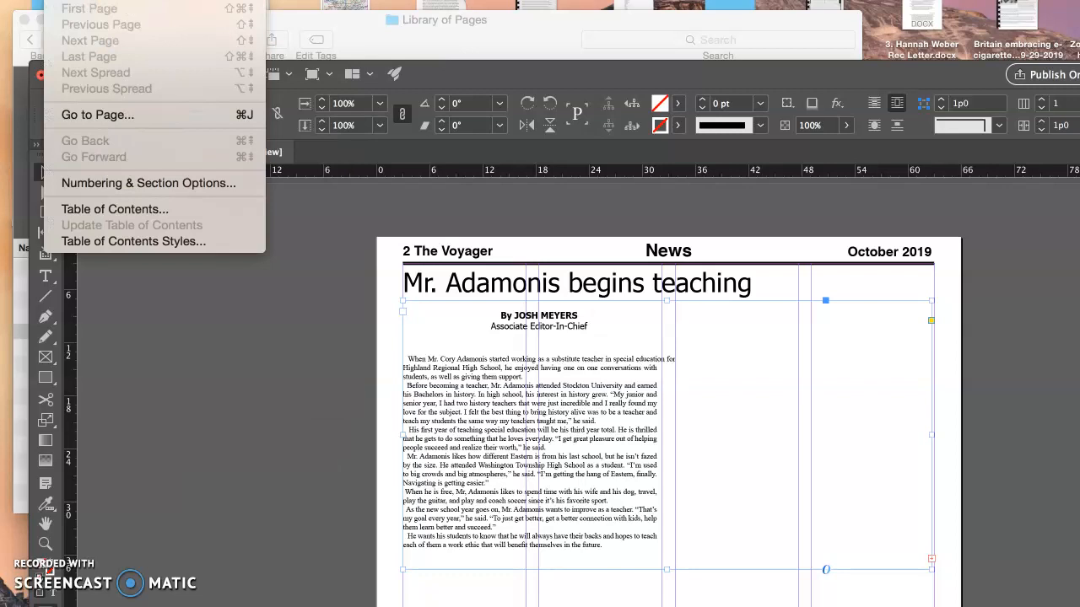
click(101, 0)
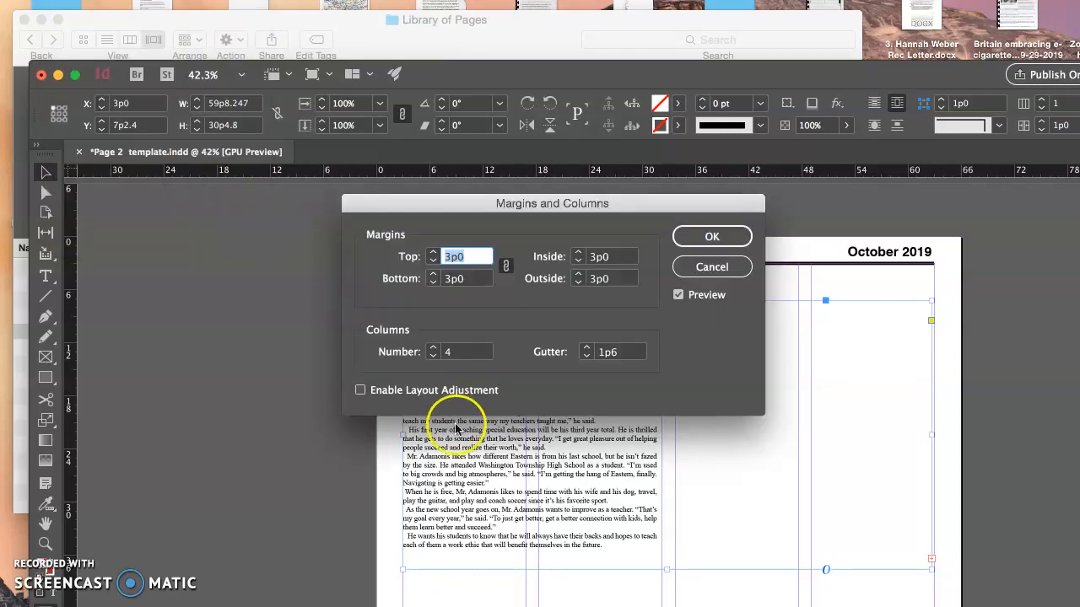
click(433, 358)
click(685, 237)
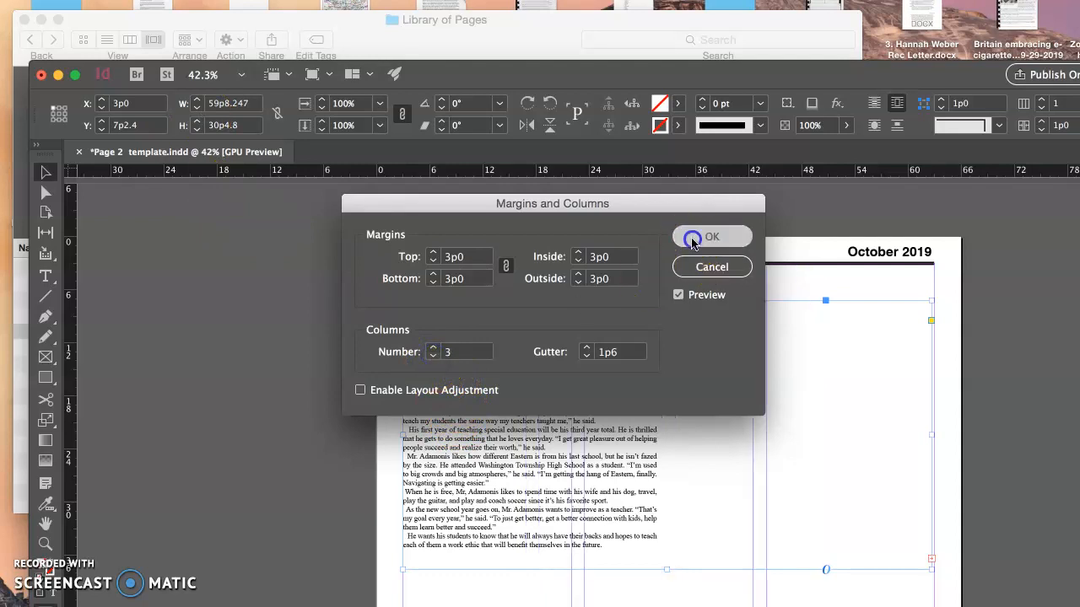
- Set the number of page columns back to 4 in Margins and Columns
click(392, 75)
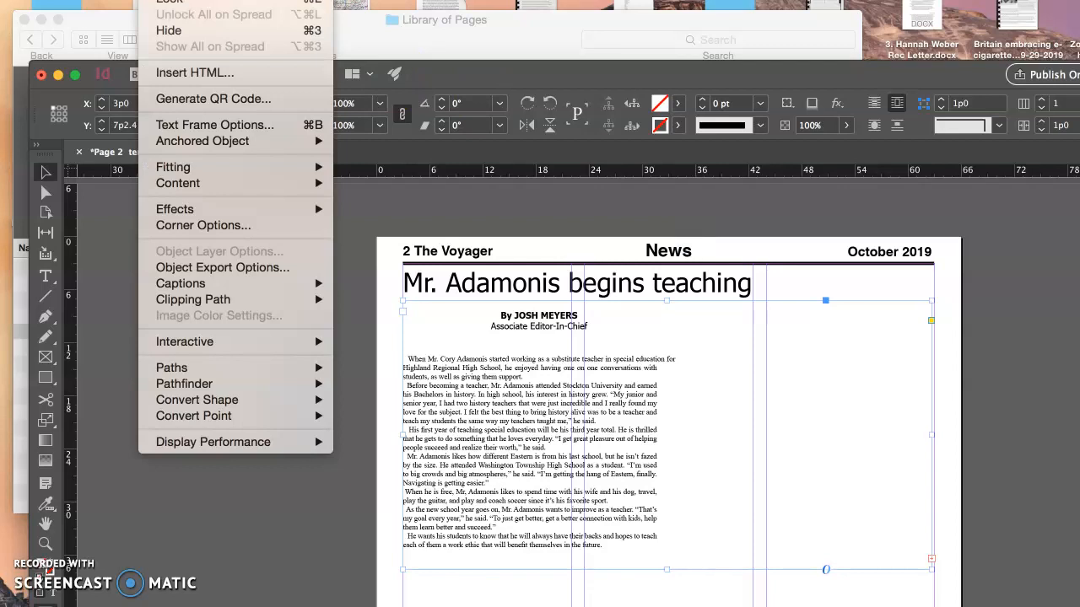
key(Left)
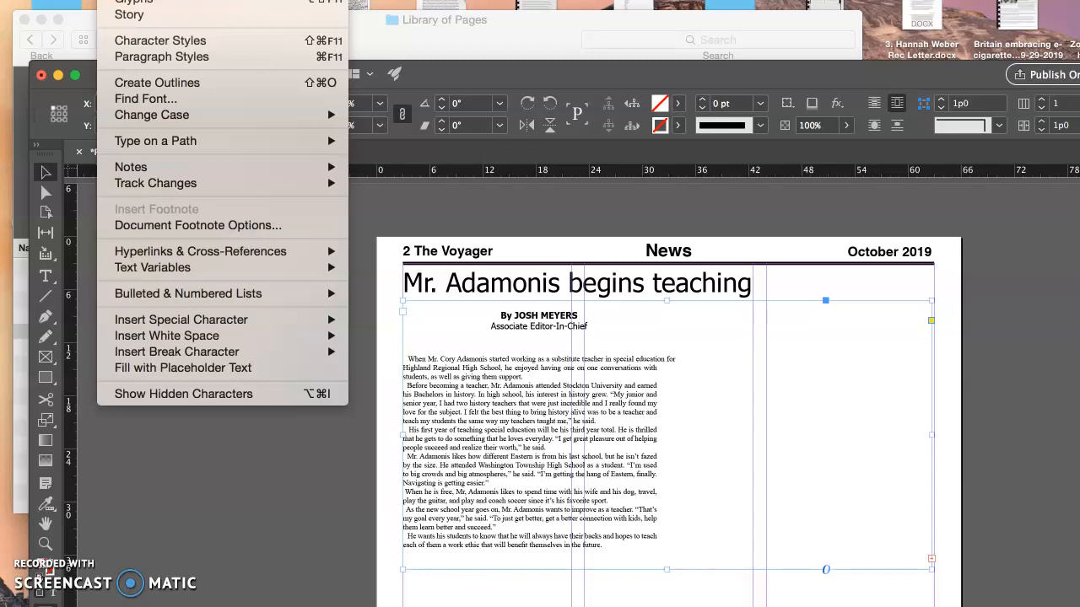
mouse_move(67, 0)
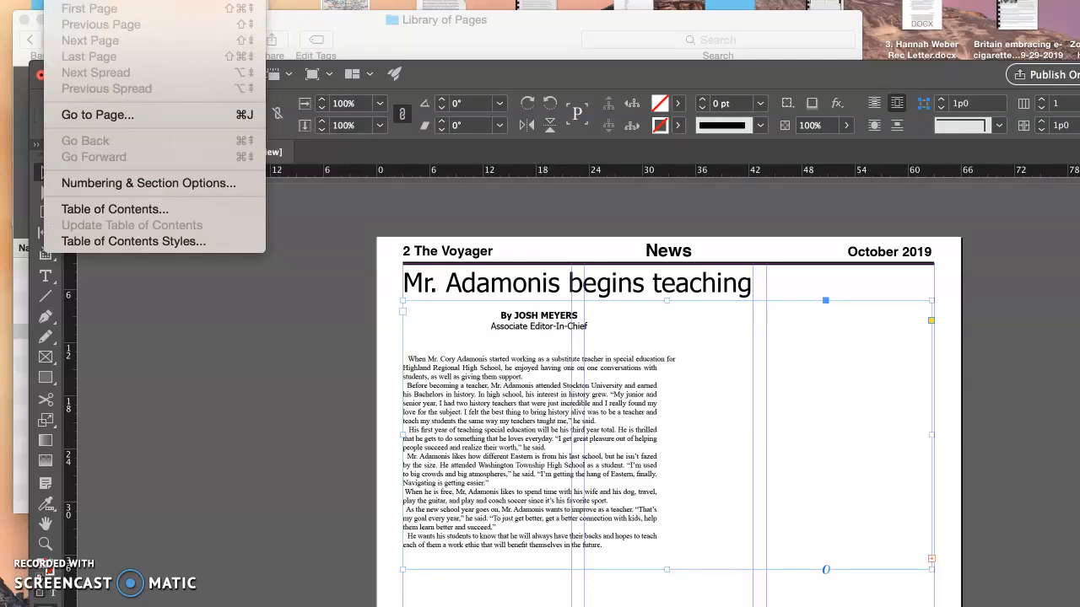
click(85, 2)
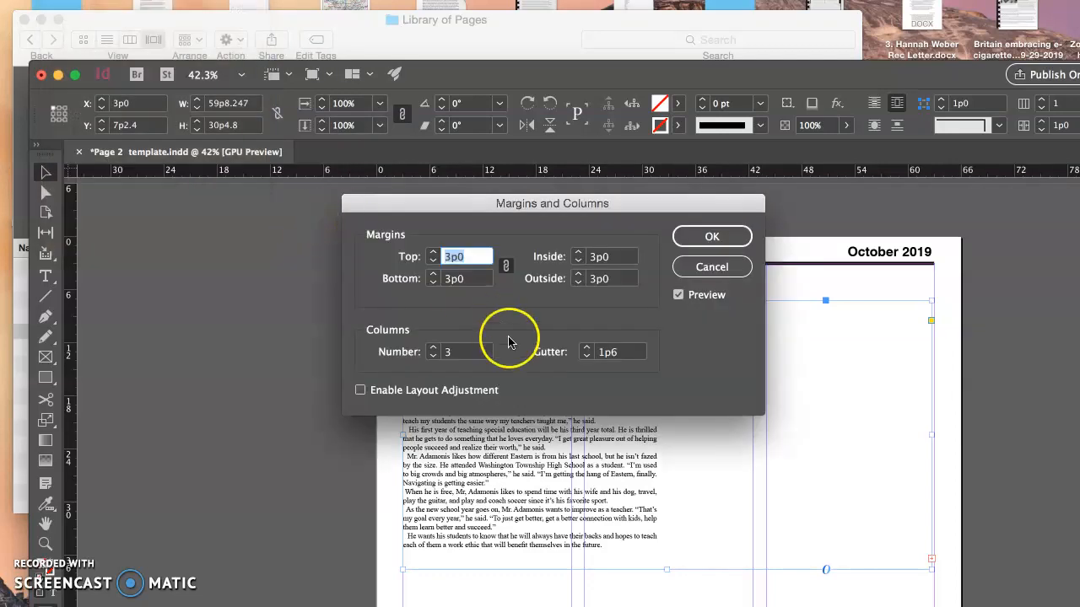
click(432, 357)
click(433, 347)
click(432, 347)
click(621, 354)
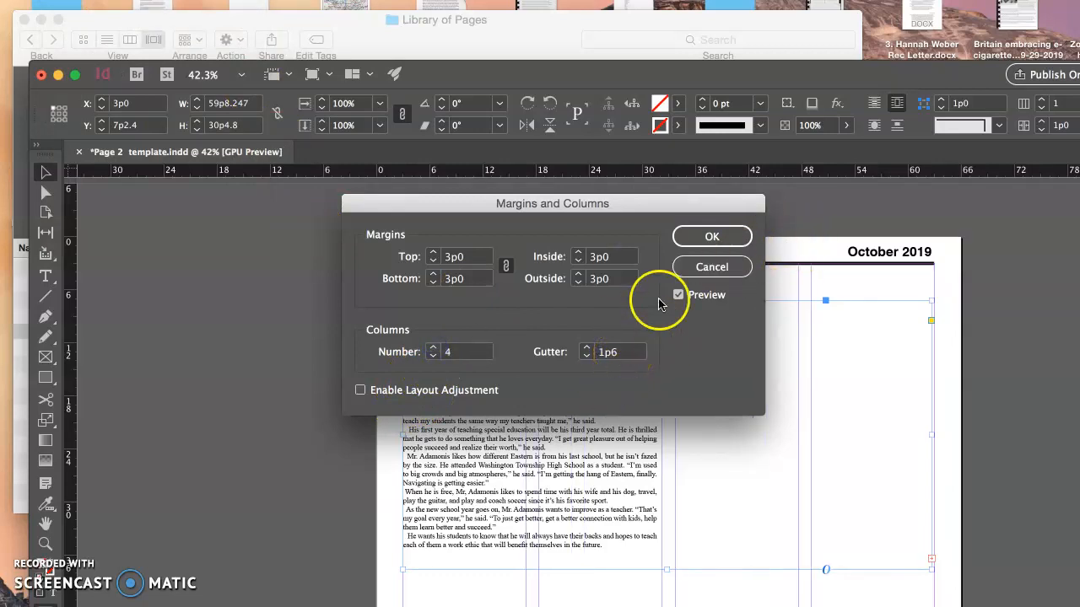
click(712, 237)
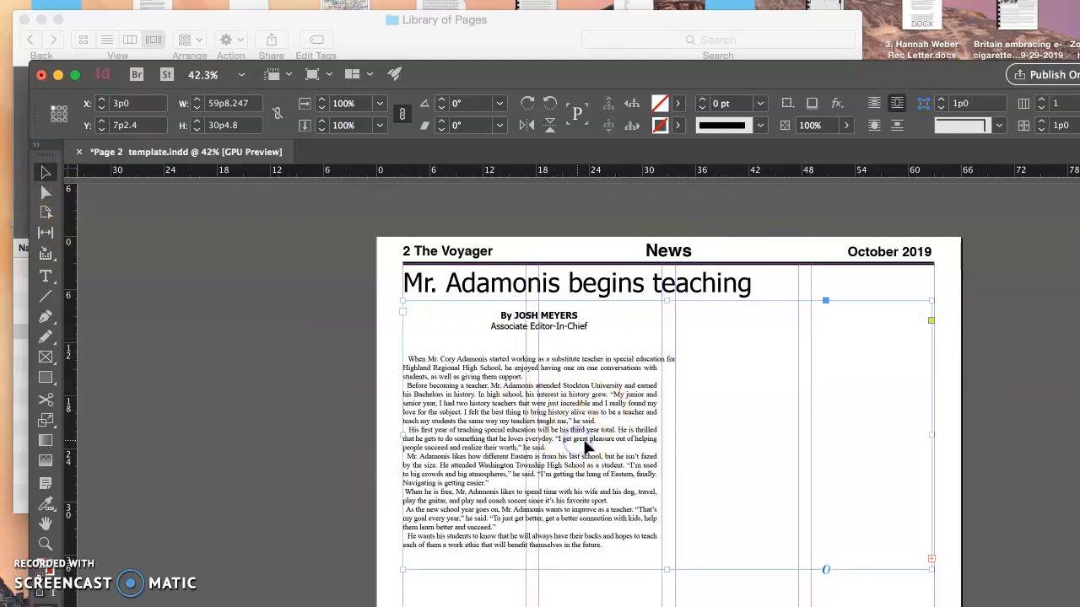
- Resize the story's text frame to 29p3 wide by 29p0 high so it spans the first two page columns
click(747, 474)
mouse_move(667, 570)
mouse_down()
mouse_move(669, 596)
mouse_move(672, 558)
mouse_up()
click(902, 420)
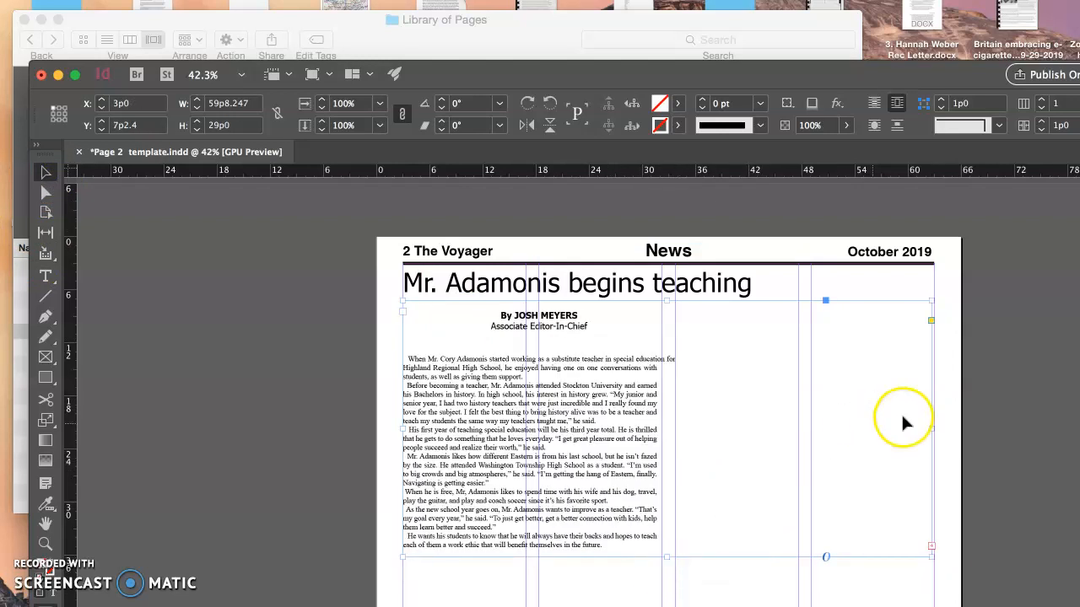
drag(929, 427, 662, 430)
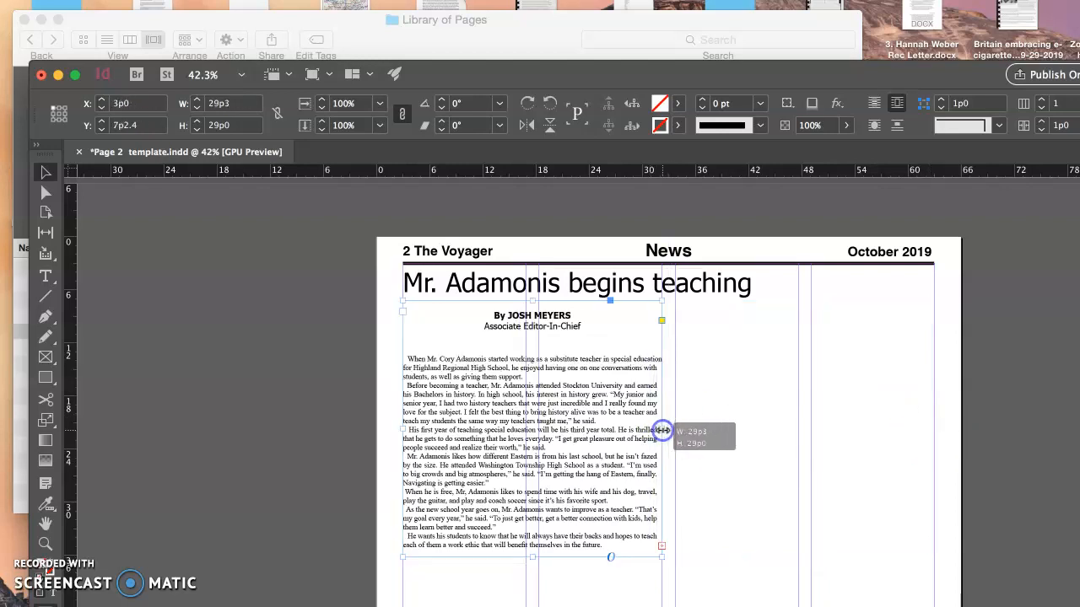
- Divide the story's text frame into 2 columns with a 1p6 gutter using Text Frame Options
right_click(578, 399)
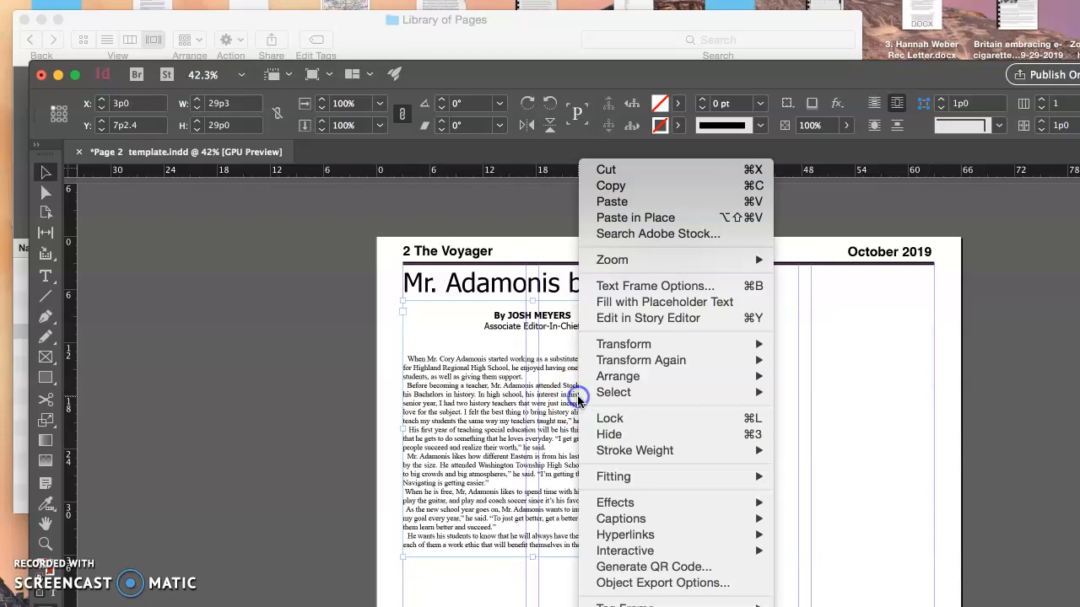
click(632, 286)
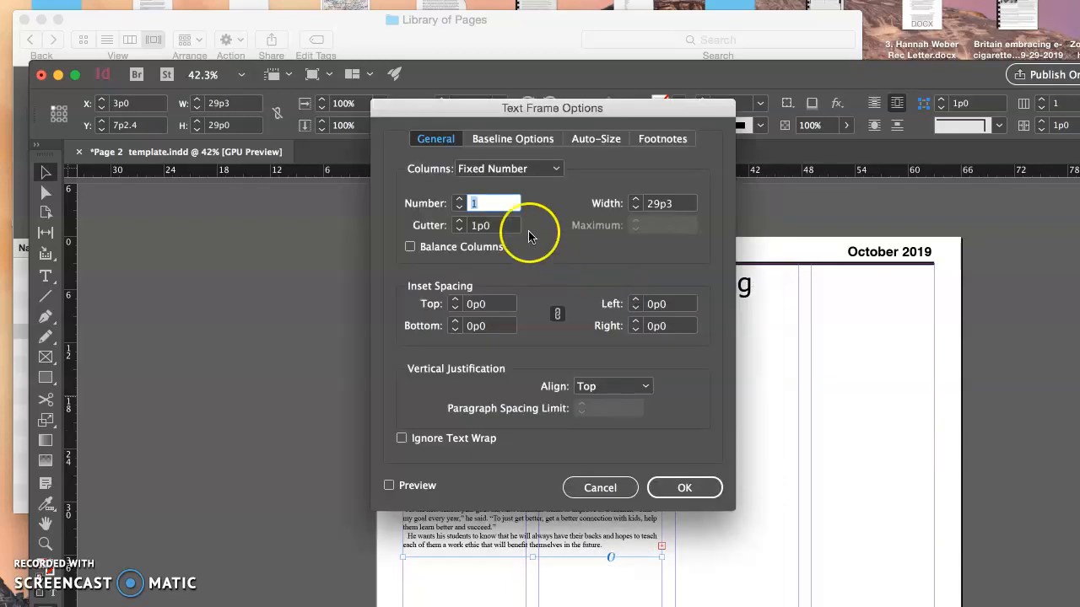
click(505, 228)
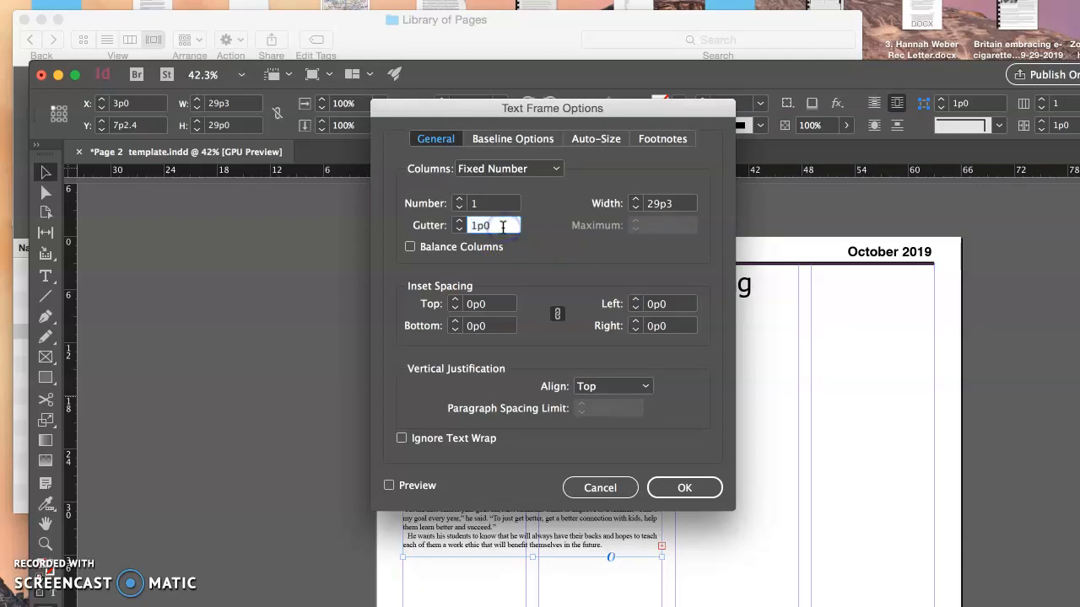
click(460, 204)
click(684, 487)
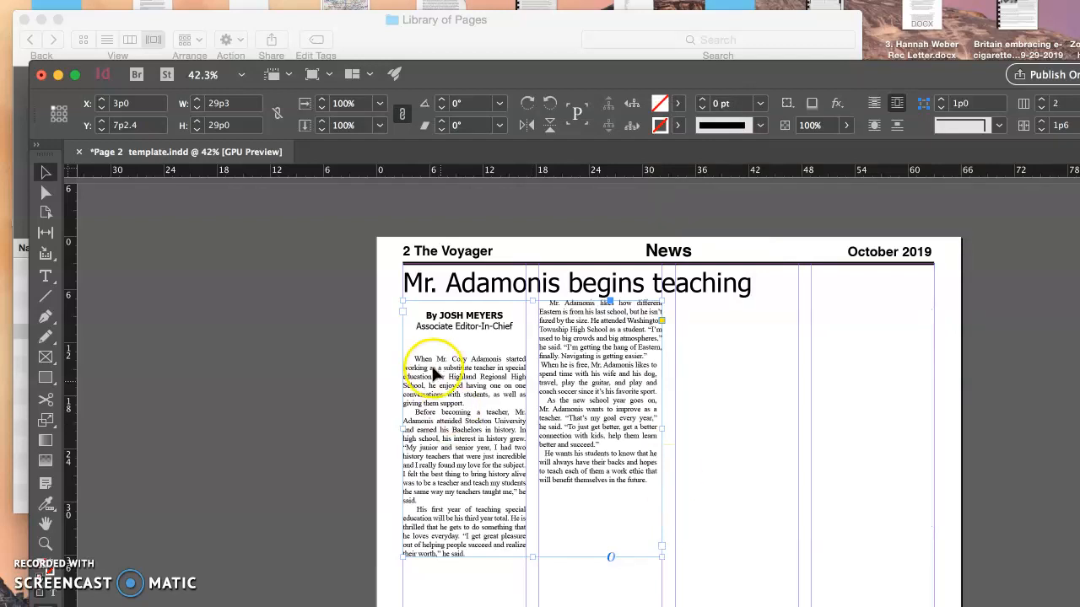
- Delete the blank space in front of the story's opening word "When" so the first line starts flush
click(46, 276)
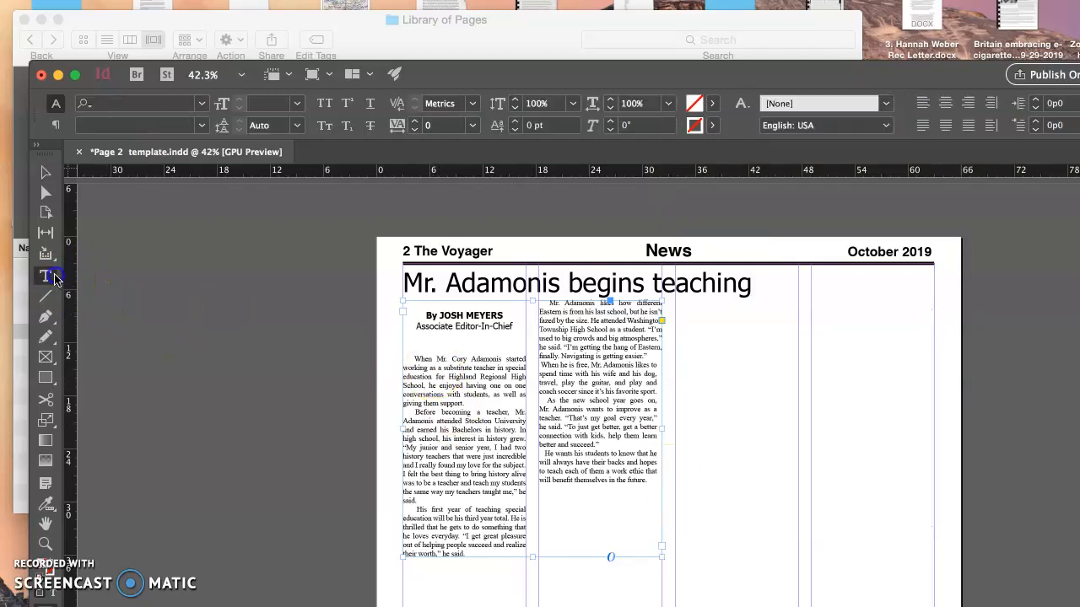
click(414, 361)
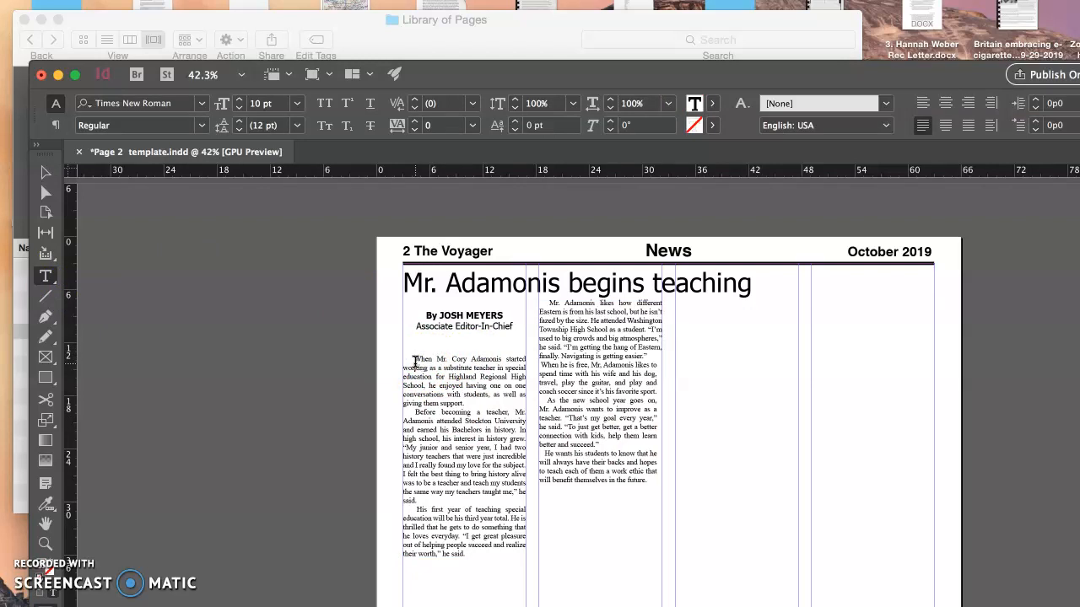
click(417, 361)
key(BackSpace)
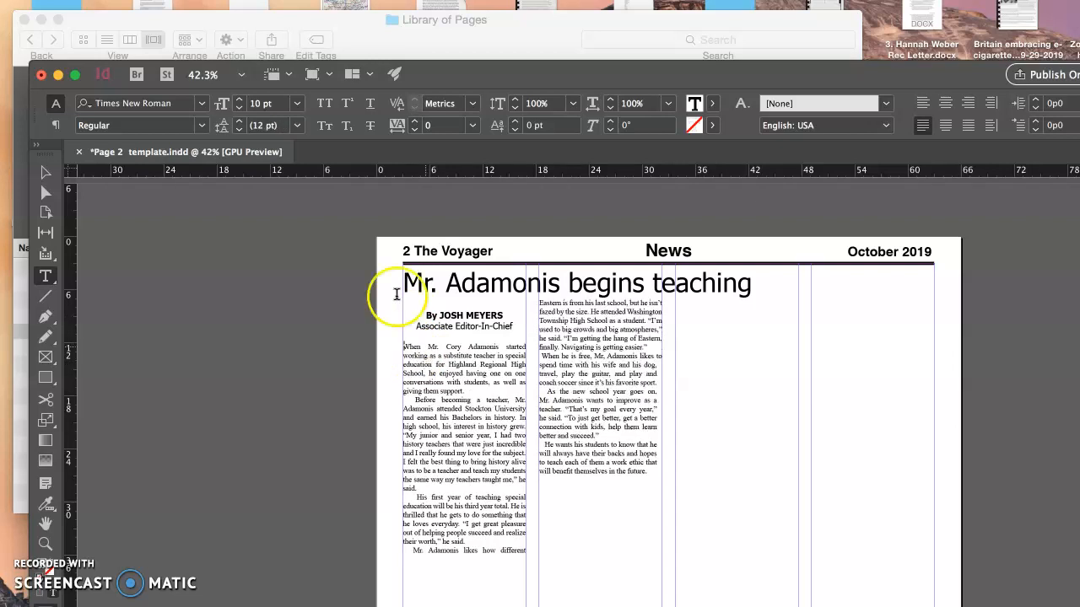
- Draw a text frame about 9p4 wide by 7p6 high on the pasteboard beside the page and enter "W" in it
click(47, 277)
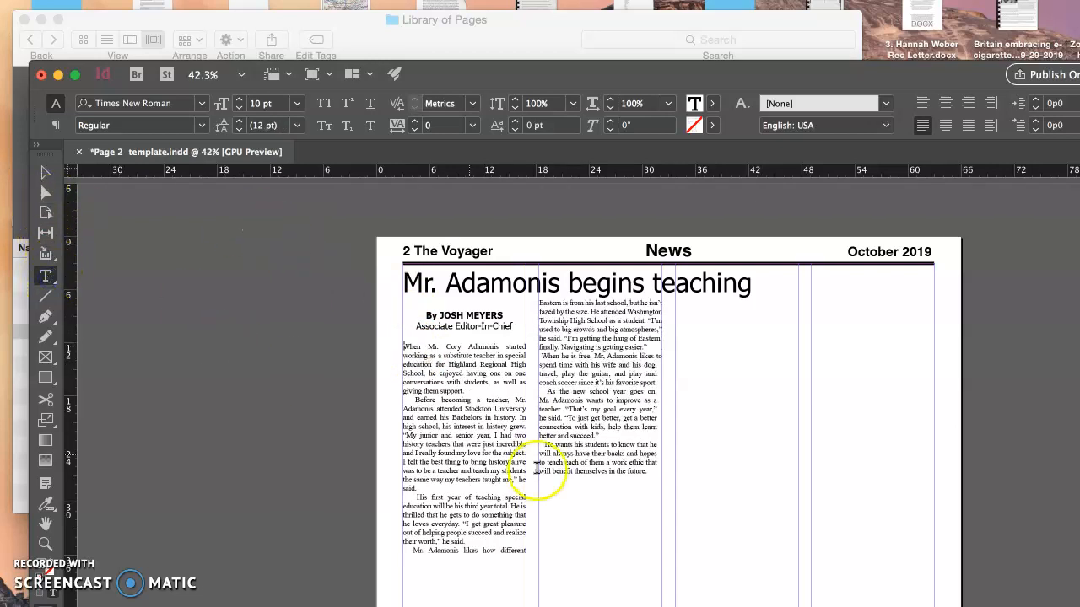
click(582, 539)
drag(200, 333, 282, 399)
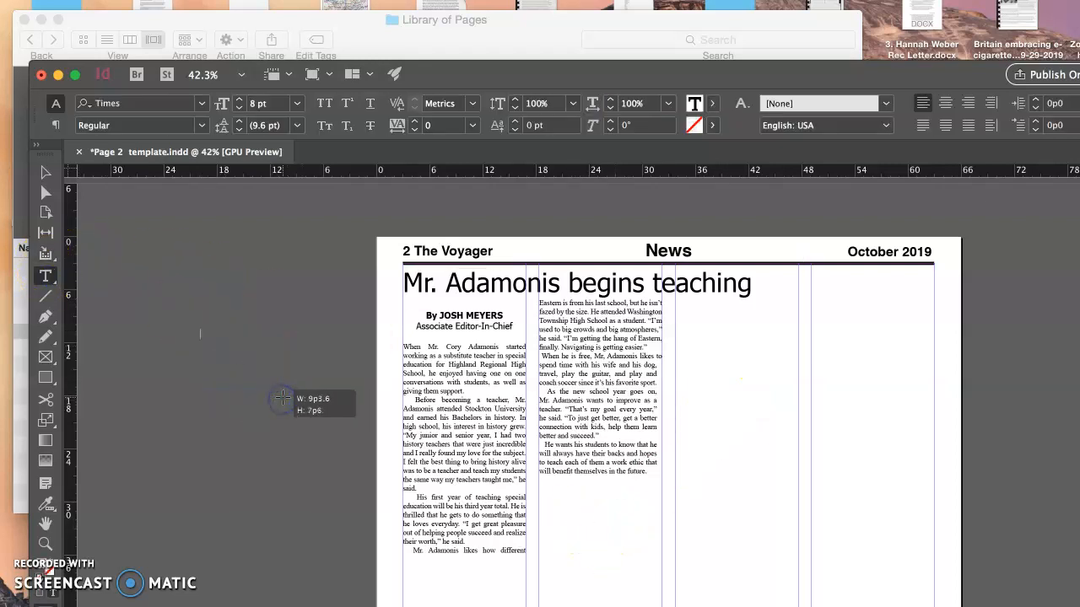
click(228, 335)
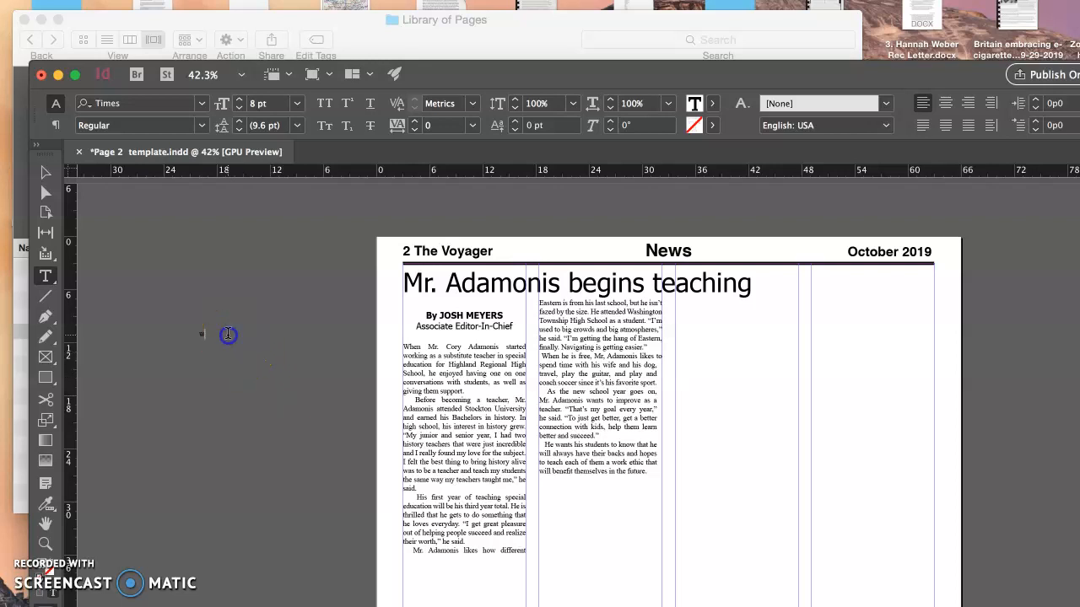
- Set the pasteboard letter "W" to 60 pt and try to apply the Tahoma Bold font to it
click(134, 104)
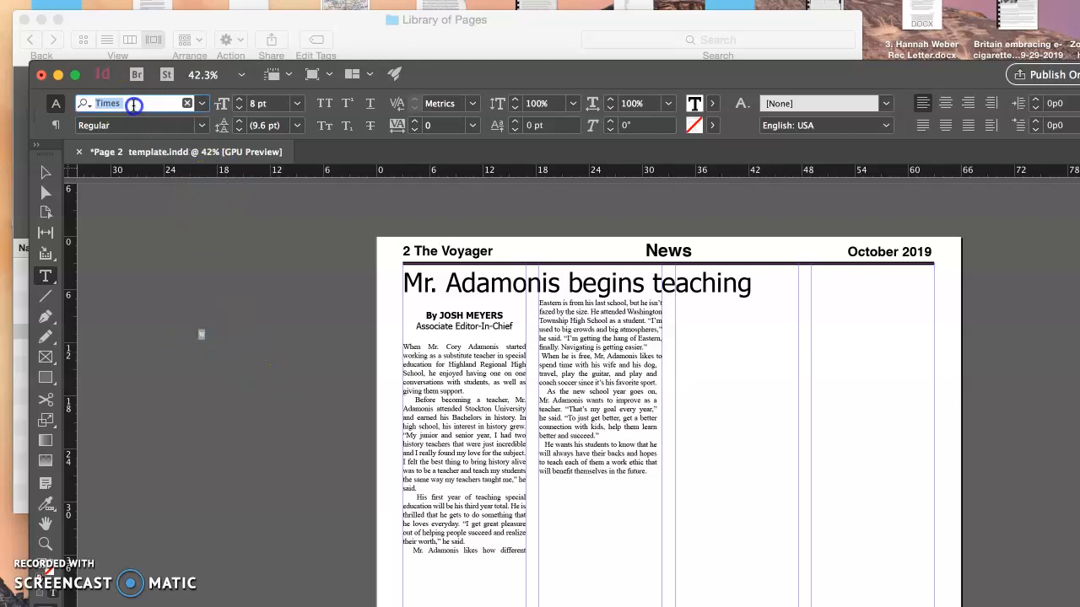
text(Tah)
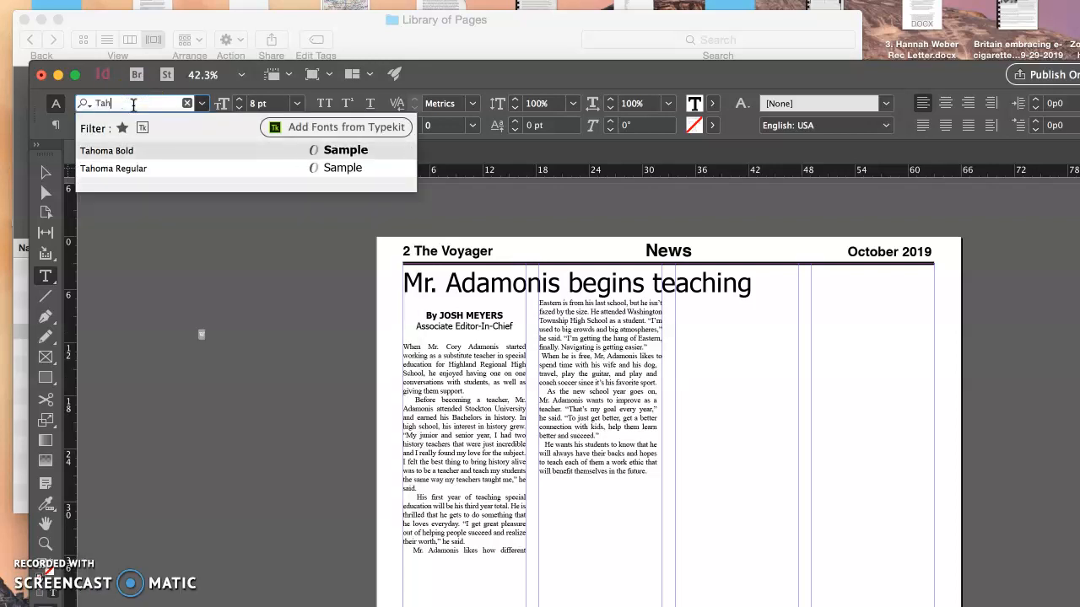
click(154, 151)
click(296, 103)
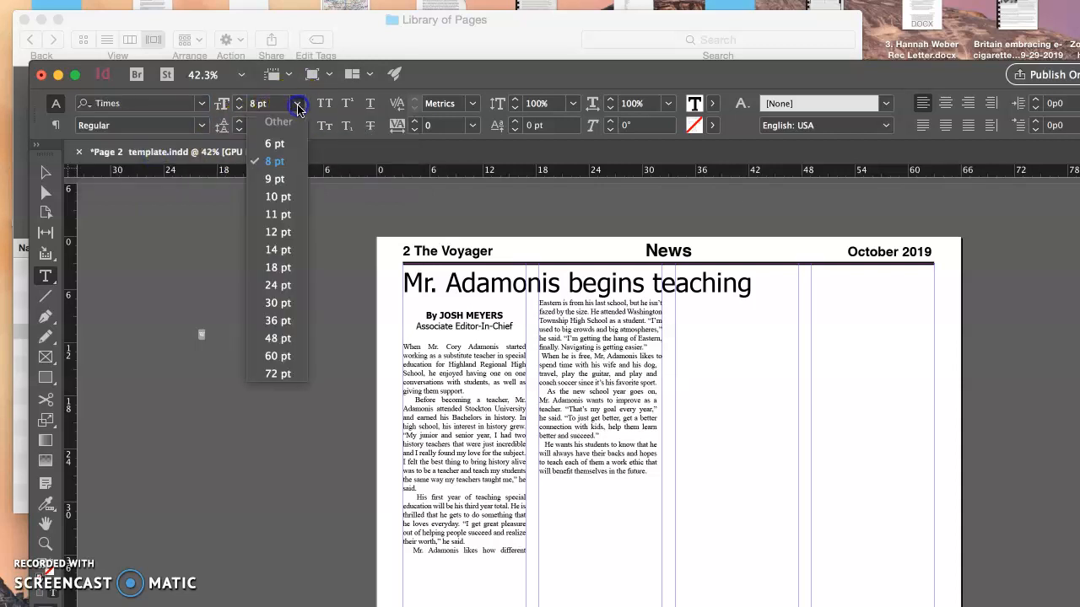
click(281, 356)
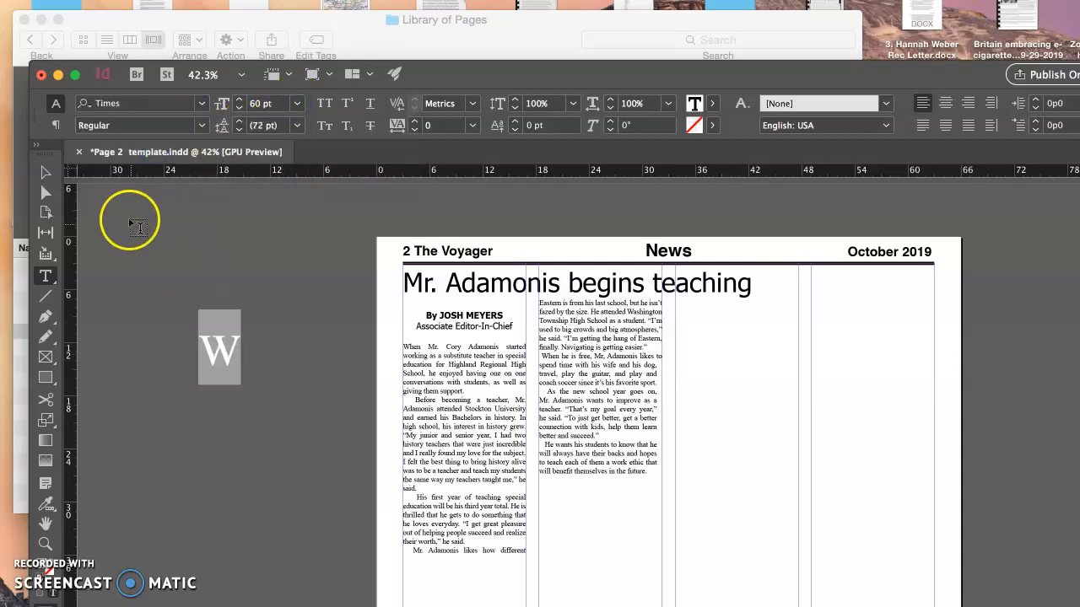
click(162, 103)
text(Tah)
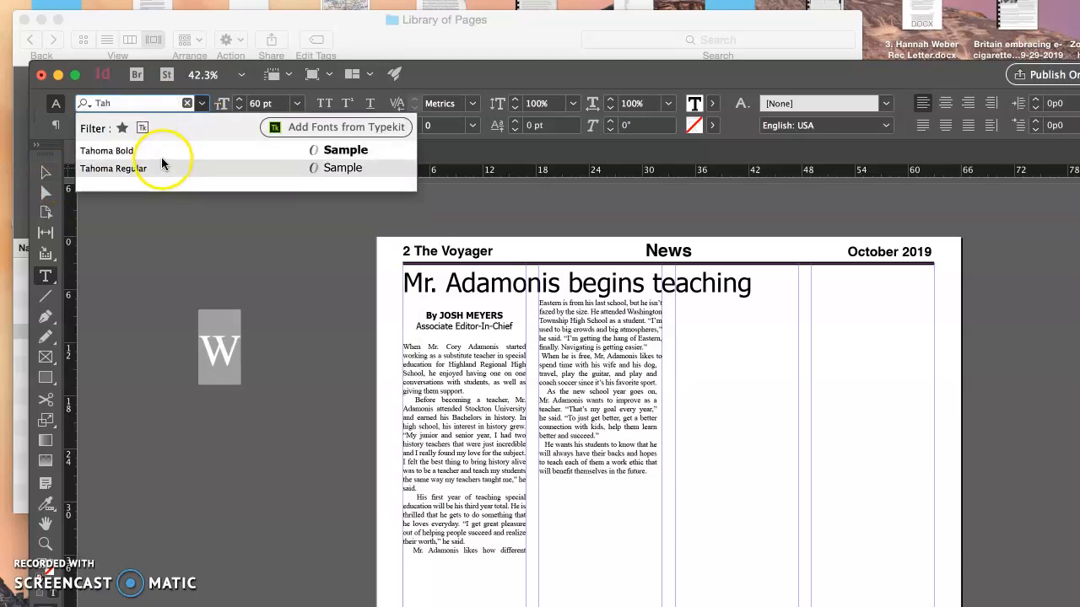
click(160, 151)
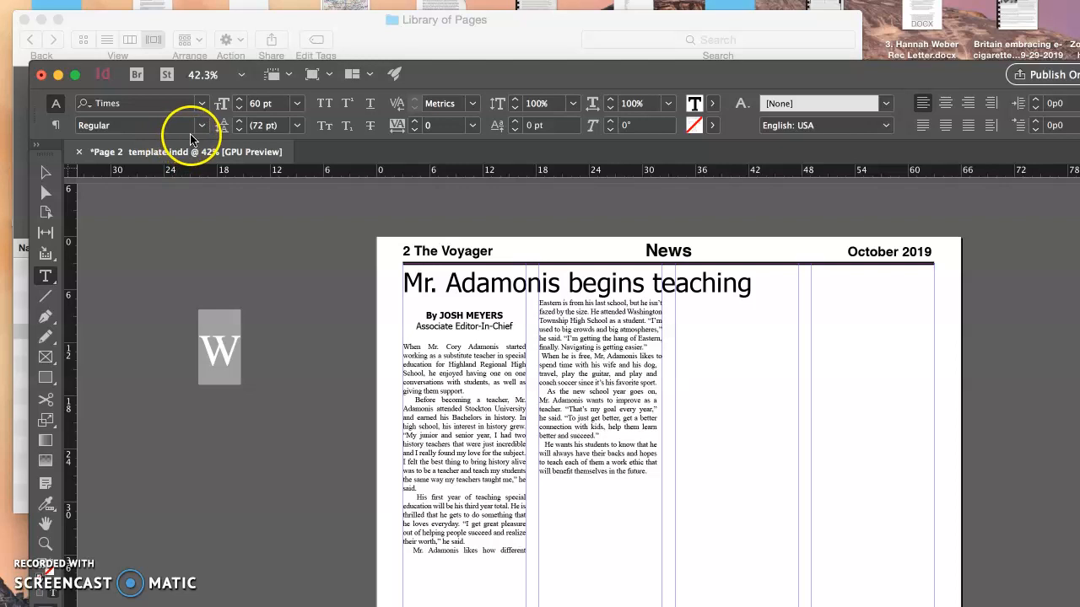
- Apply the Tahoma Bold font to the letter "W" on the pasteboard
click(152, 103)
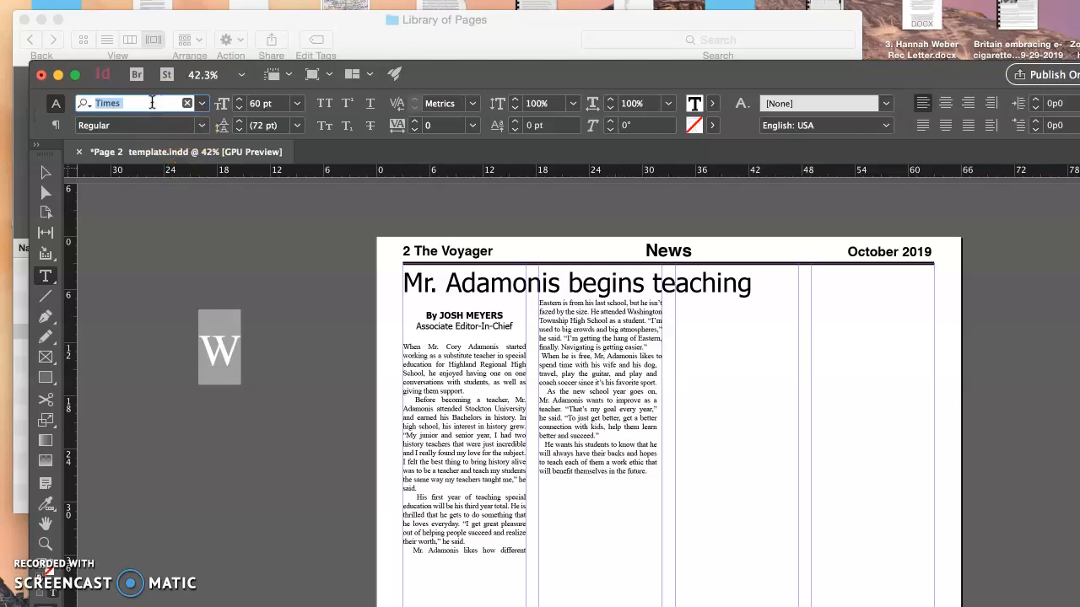
text(T)
key(Return)
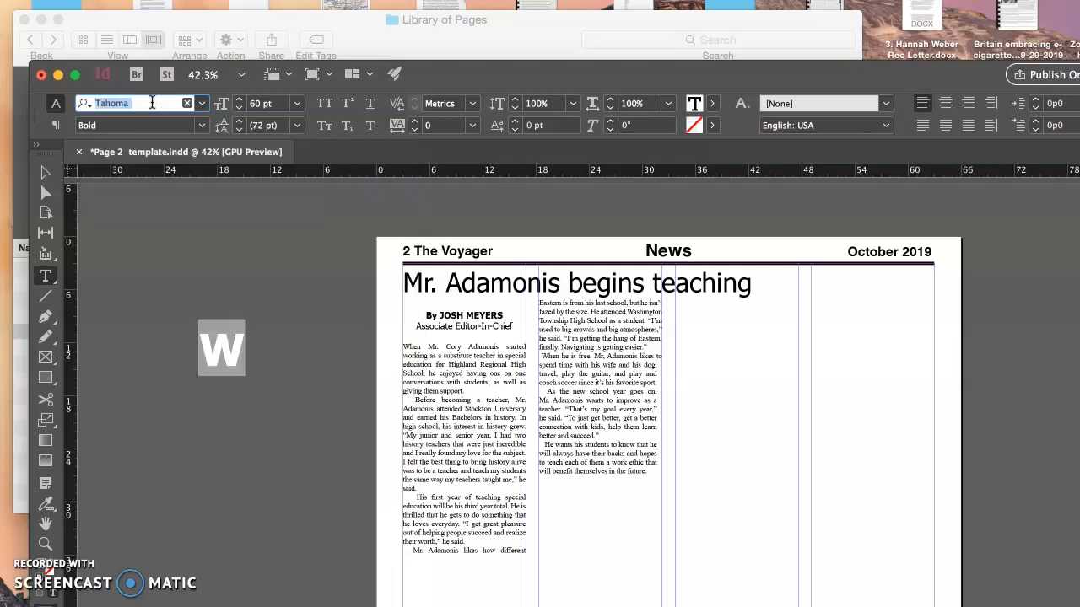
click(259, 270)
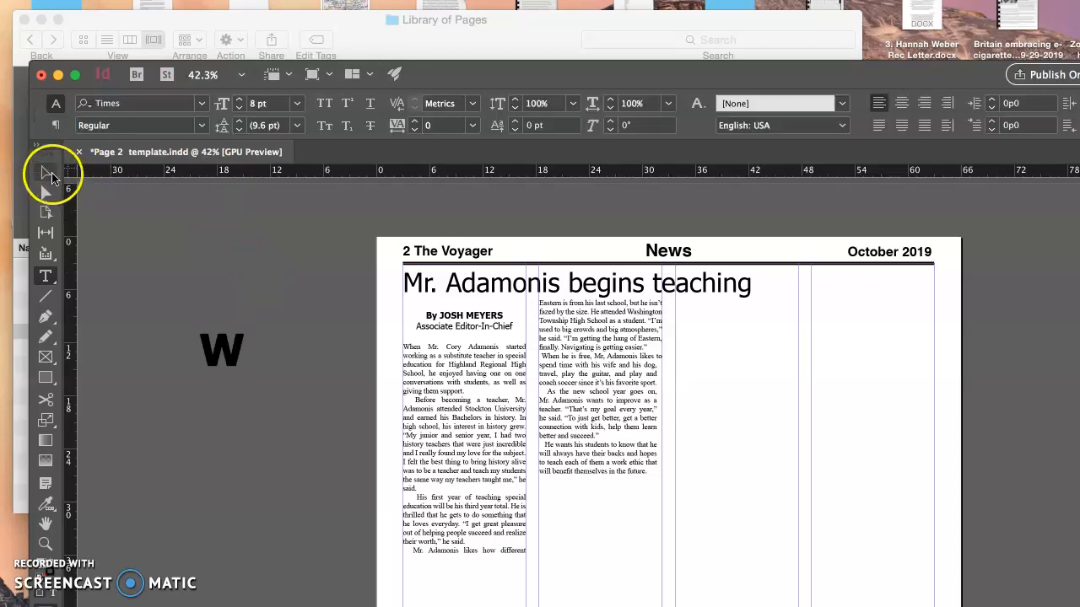
- Shrink the "W" frame to about 5p5 by 4p5 and place it at the start of the story's first paragraph
click(45, 172)
click(244, 350)
drag(269, 364, 244, 364)
drag(219, 398, 436, 364)
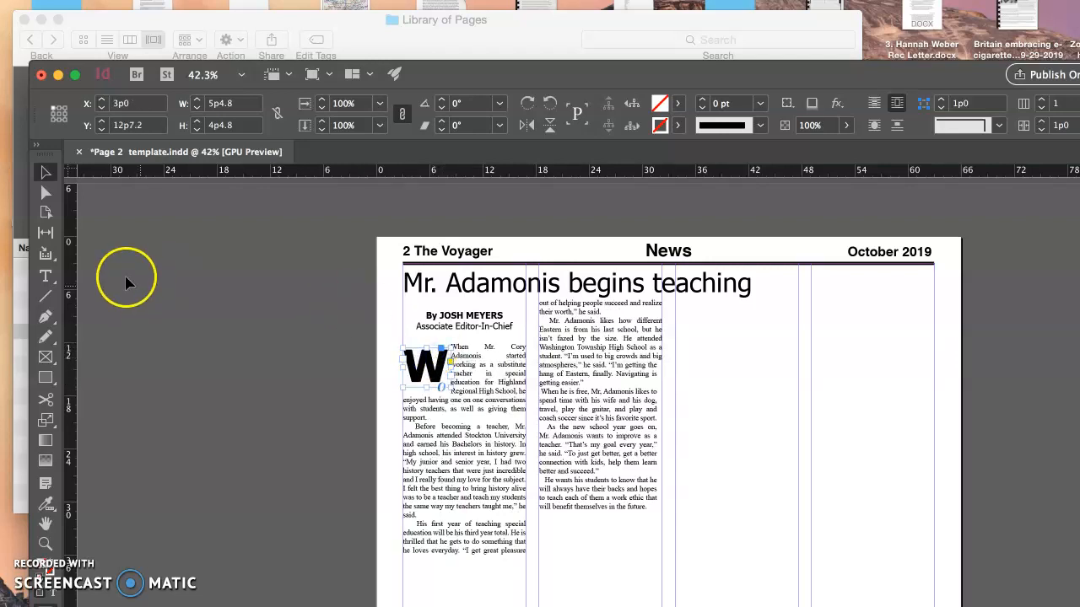
- Raise the drop-cap frame to about Y 12p0 and delete the duplicate "W" from the story's opening word "When"
click(46, 276)
click(46, 172)
click(437, 348)
drag(436, 348, 413, 335)
click(46, 276)
click(467, 356)
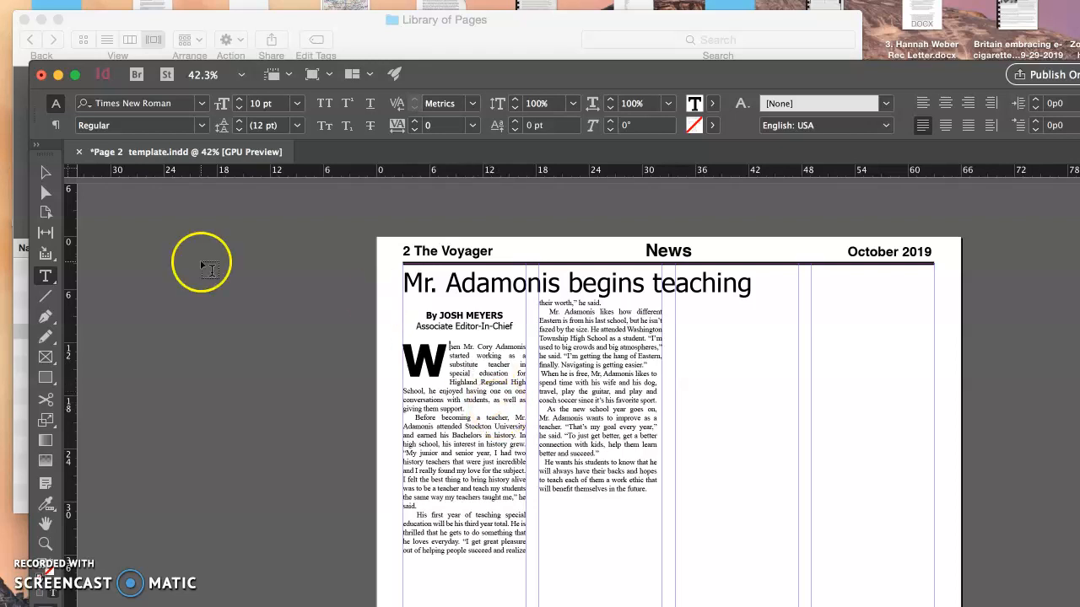
- Move the story's text frame off the drop cap and select the "W" frame on its own
click(45, 172)
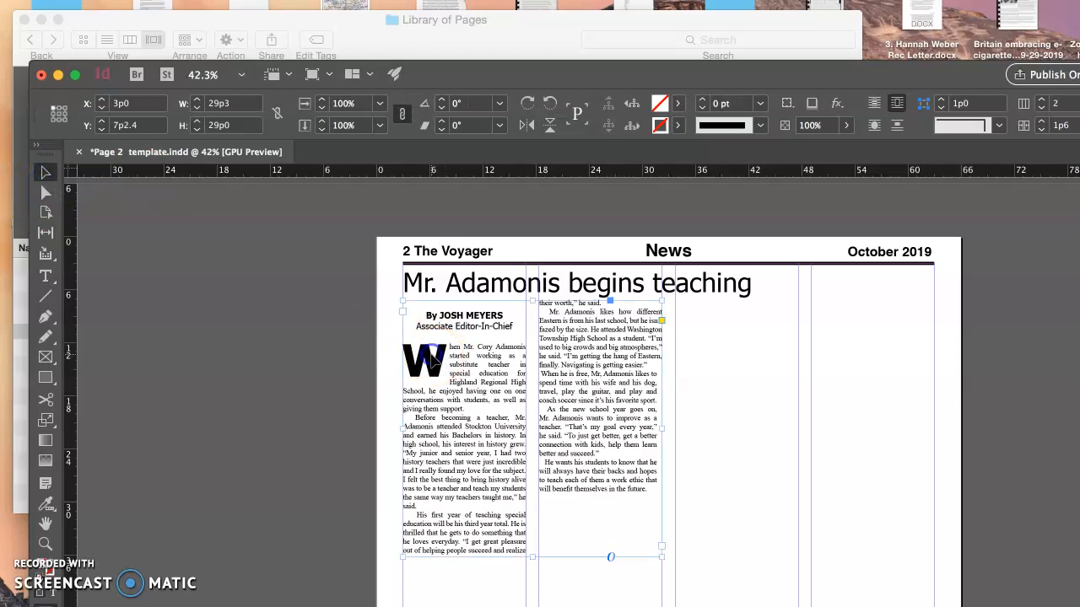
click(403, 410)
double_click(431, 362)
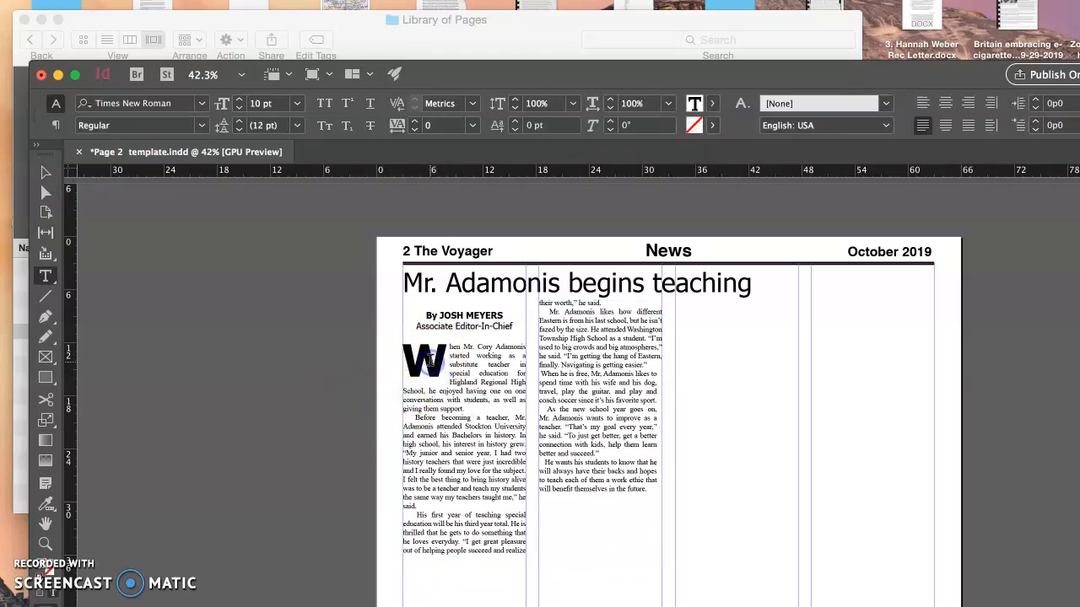
click(45, 172)
click(445, 428)
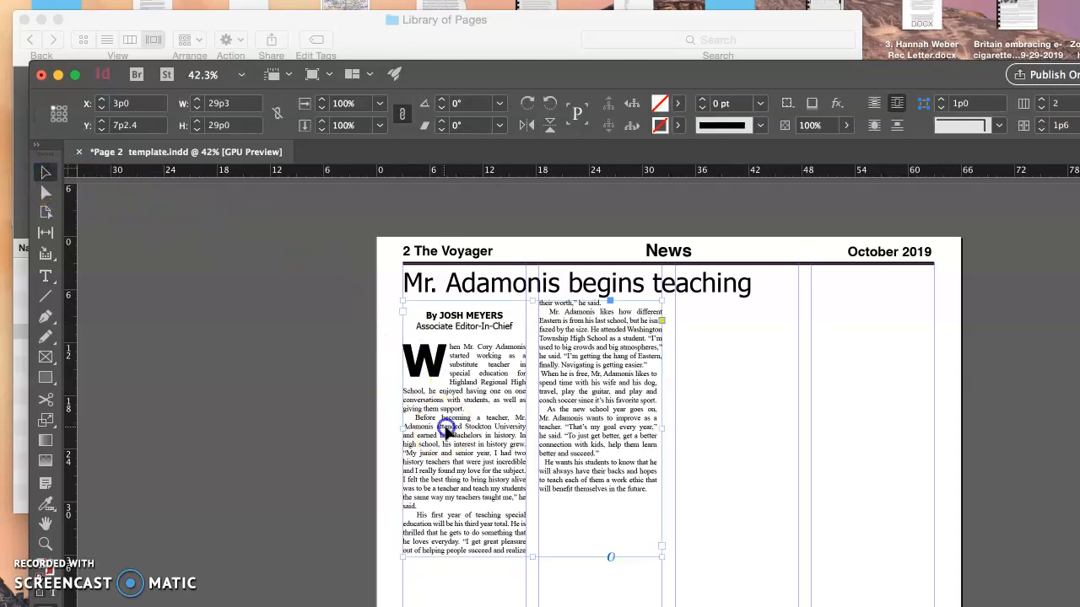
drag(557, 405, 673, 422)
click(424, 362)
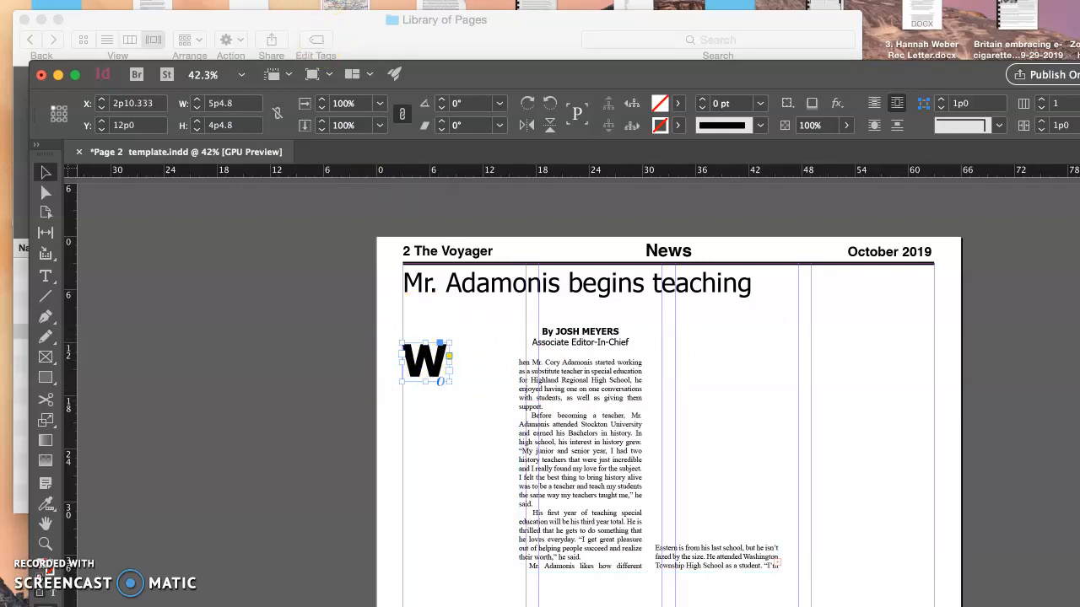
- Set the "W" frame's text wrap to wrap around object shape and move the Text Wrap settings clear of the page
click(295, 0)
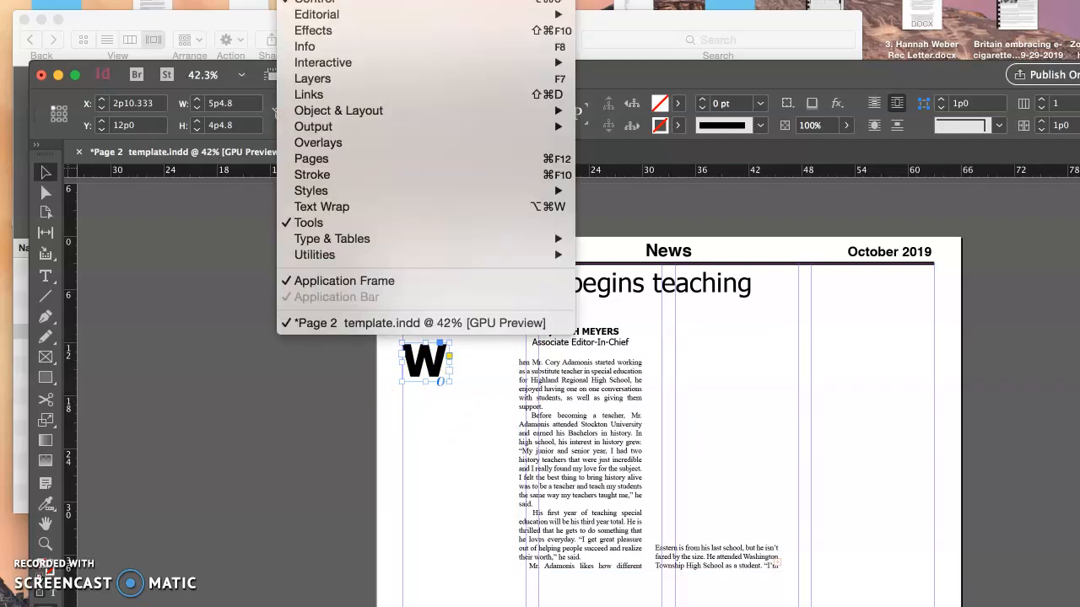
click(341, 211)
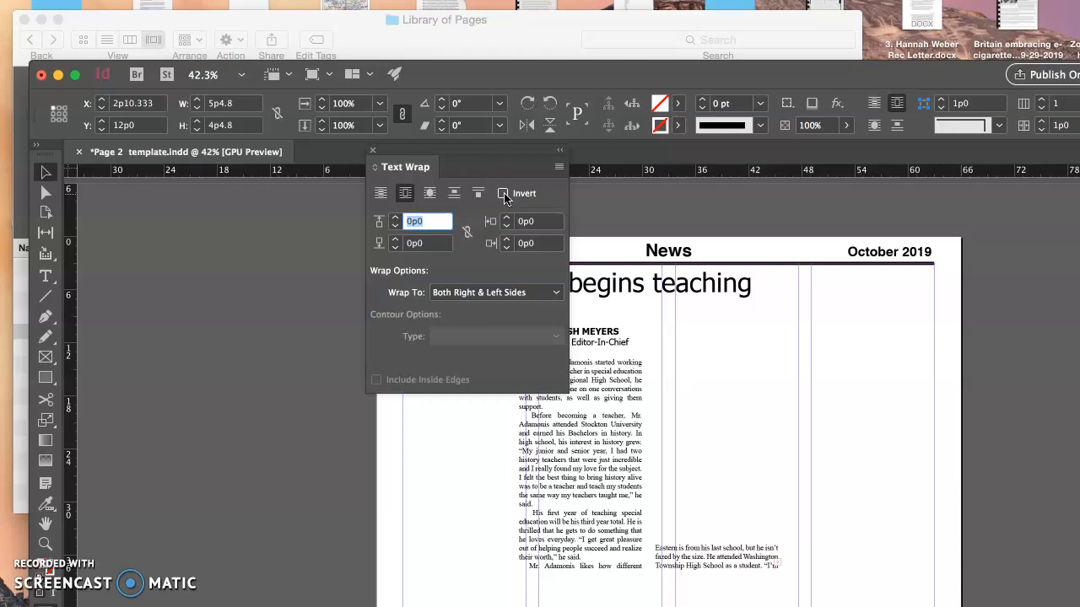
click(430, 193)
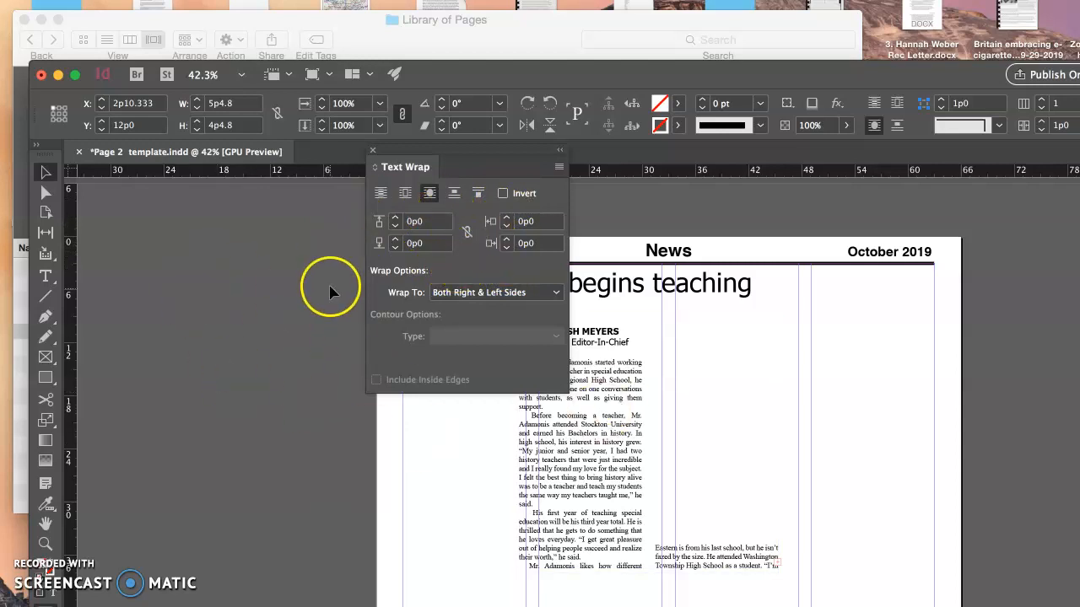
click(465, 233)
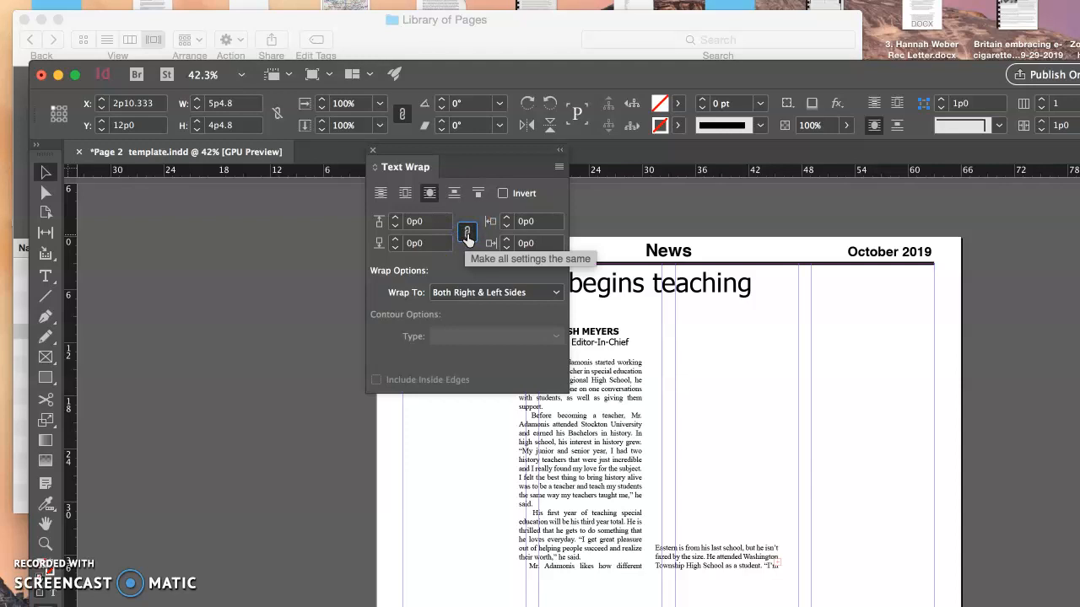
click(467, 236)
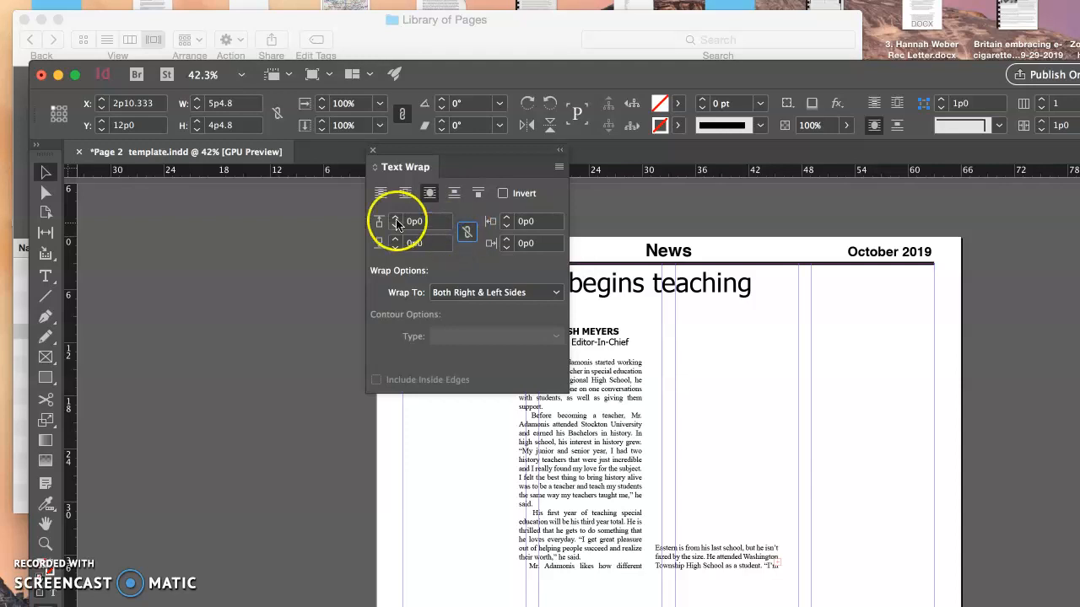
drag(489, 157, 264, 228)
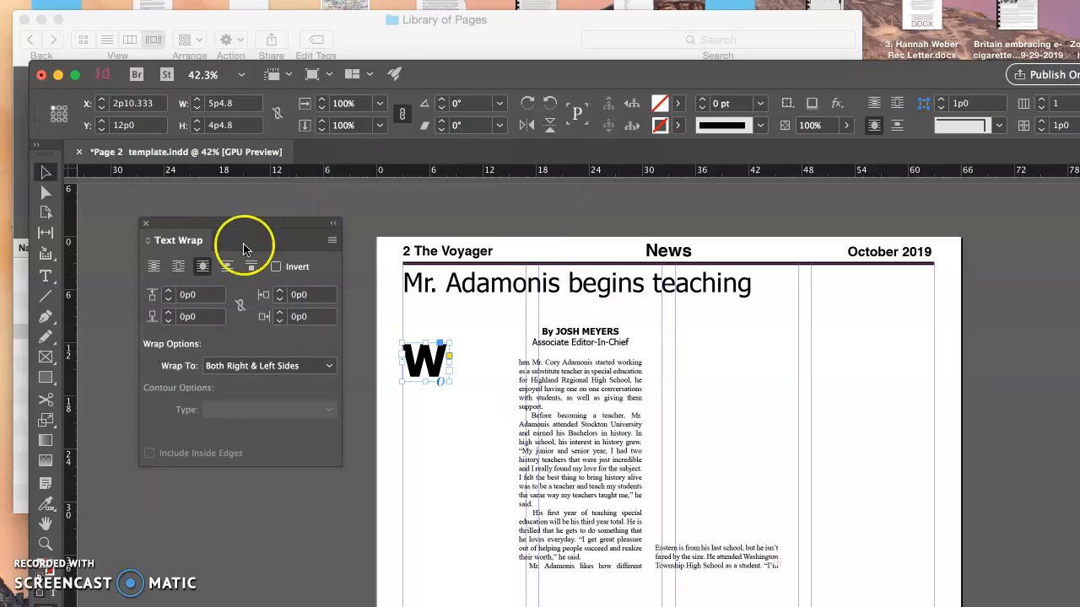
- Link the "W" frame's text wrap offsets and try adjusting their amount
click(169, 291)
click(240, 305)
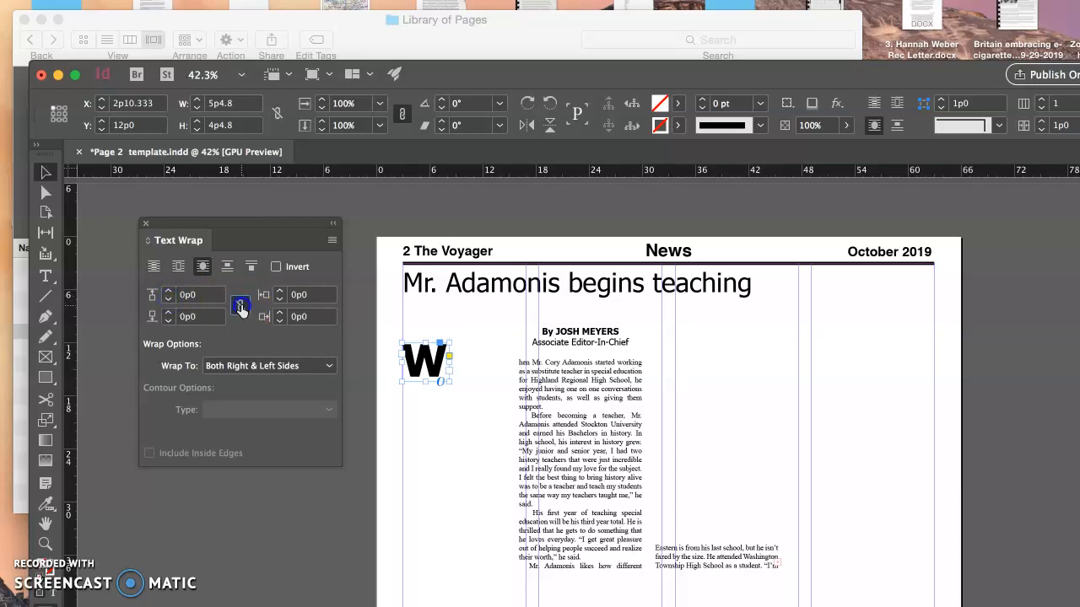
click(168, 293)
click(284, 295)
click(293, 393)
- Move the story's text frame back around the drop cap, aligned to the margin at X 3p0, Y 8p2.4
click(591, 440)
click(498, 447)
drag(497, 447, 472, 422)
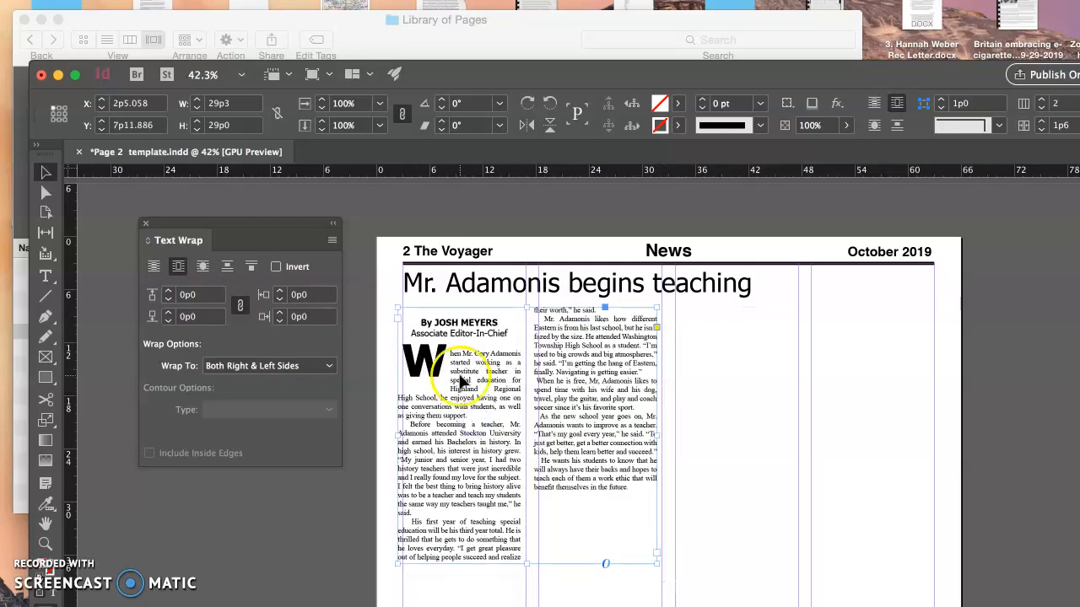
click(477, 428)
drag(478, 428, 482, 430)
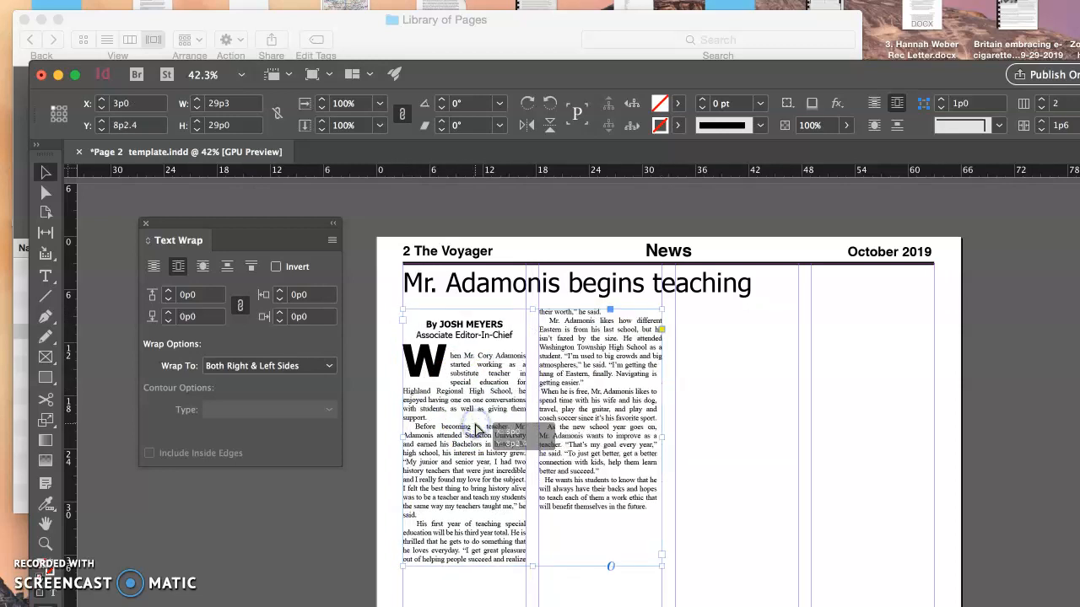
- Set the story frame's inset spacing to 0p2 on all sides in Text Frame Options
click(406, 469)
right_click(448, 453)
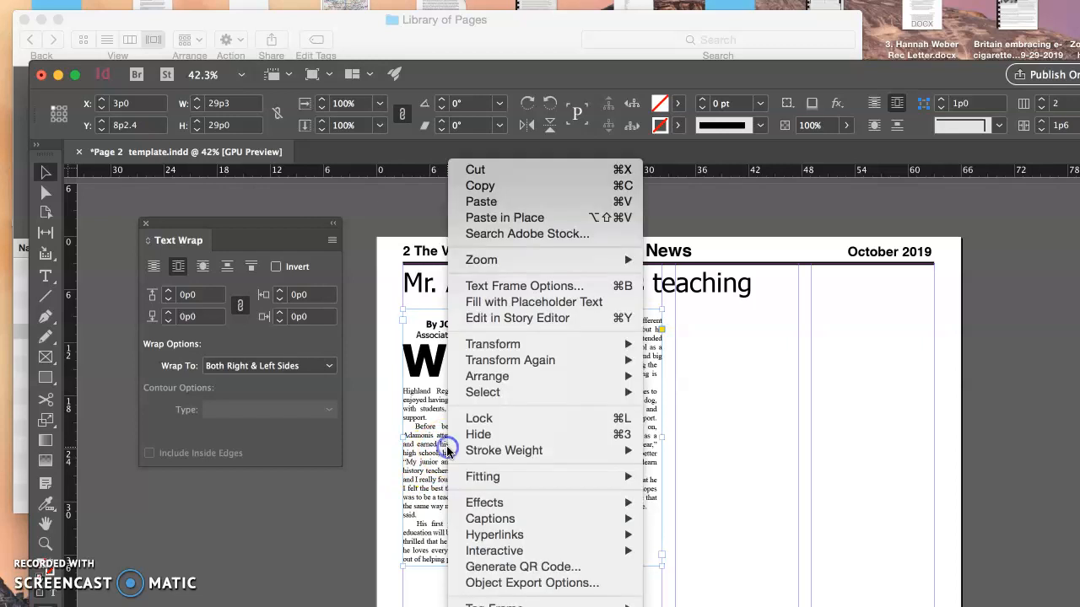
click(494, 285)
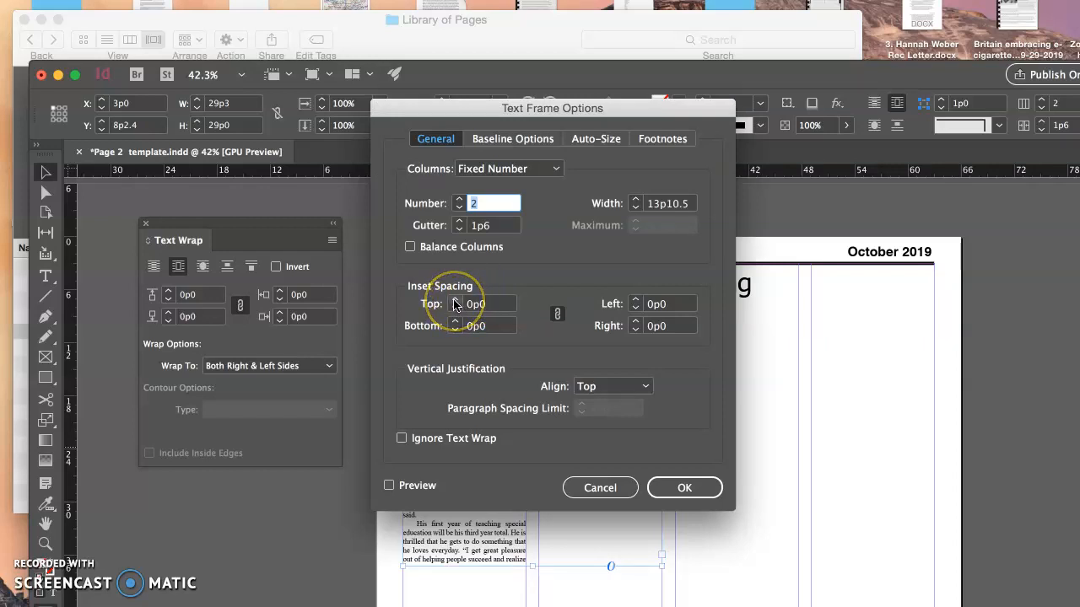
click(454, 302)
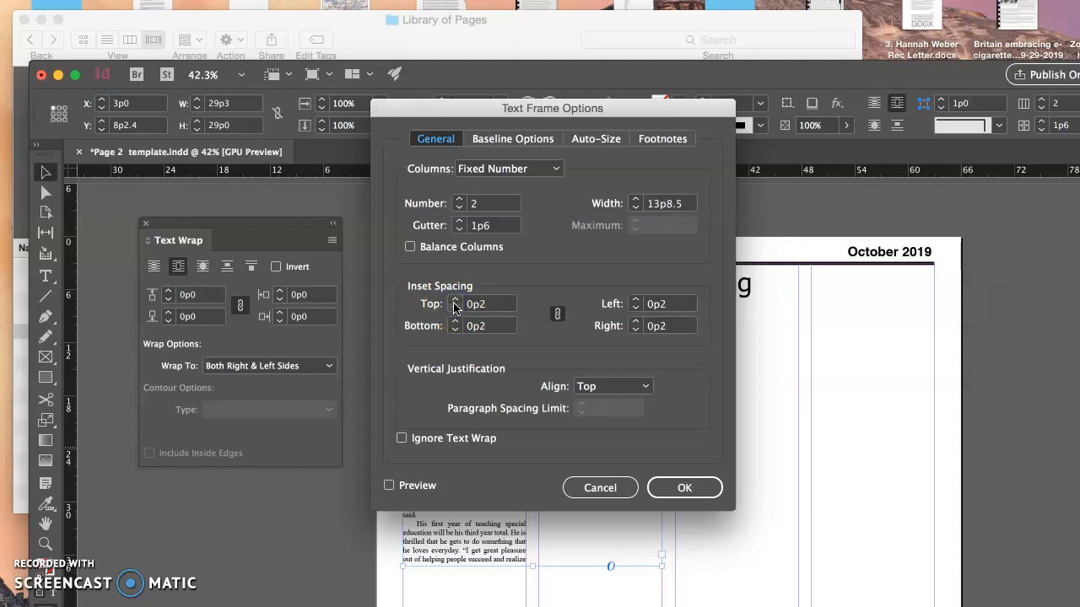
click(454, 303)
click(686, 489)
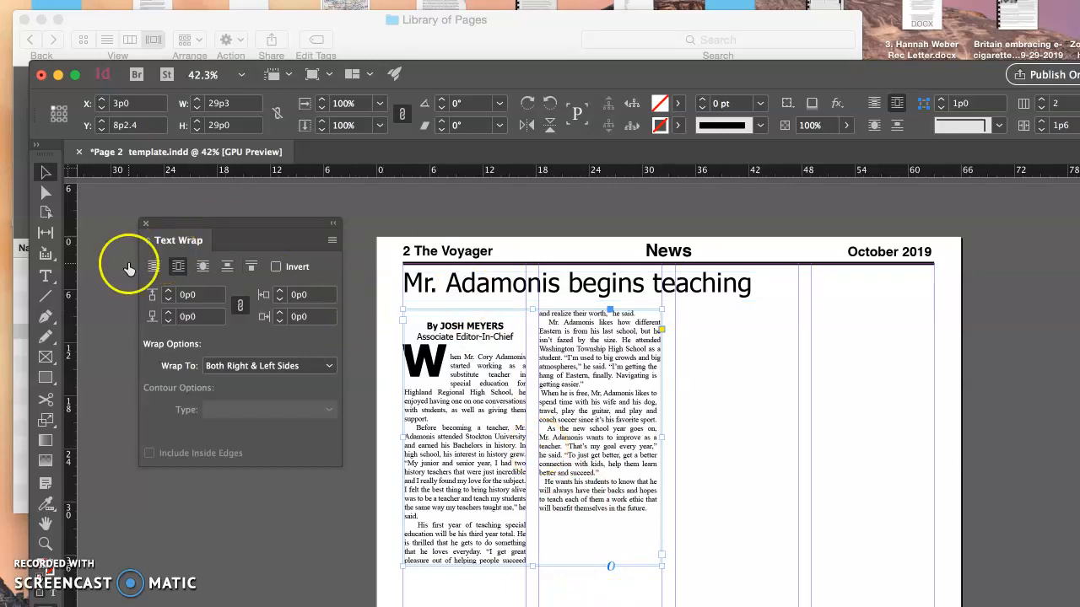
- Remove the blank space above the byline so it starts at the top of the story frame
click(52, 282)
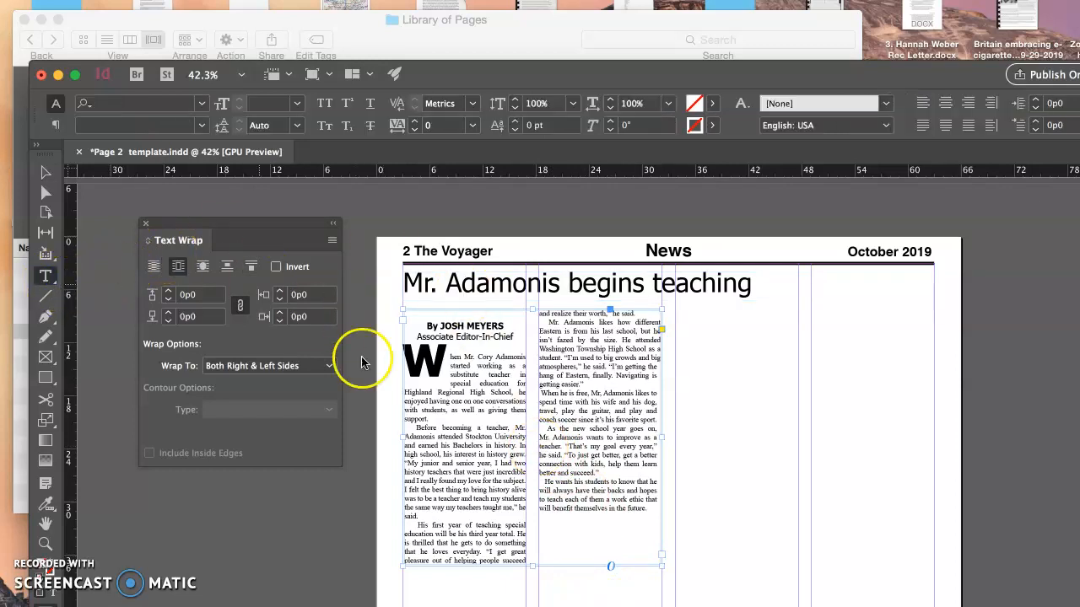
click(428, 327)
key(BackSpace)
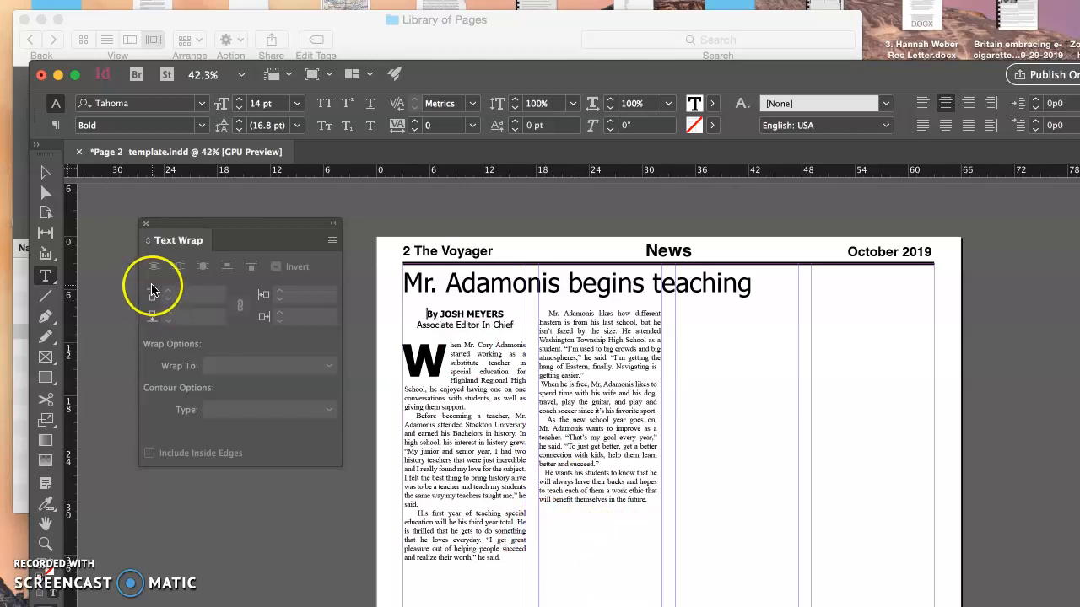
- Shorten the story's text frame from its lower edge to a height of about 25p11
click(47, 172)
click(437, 477)
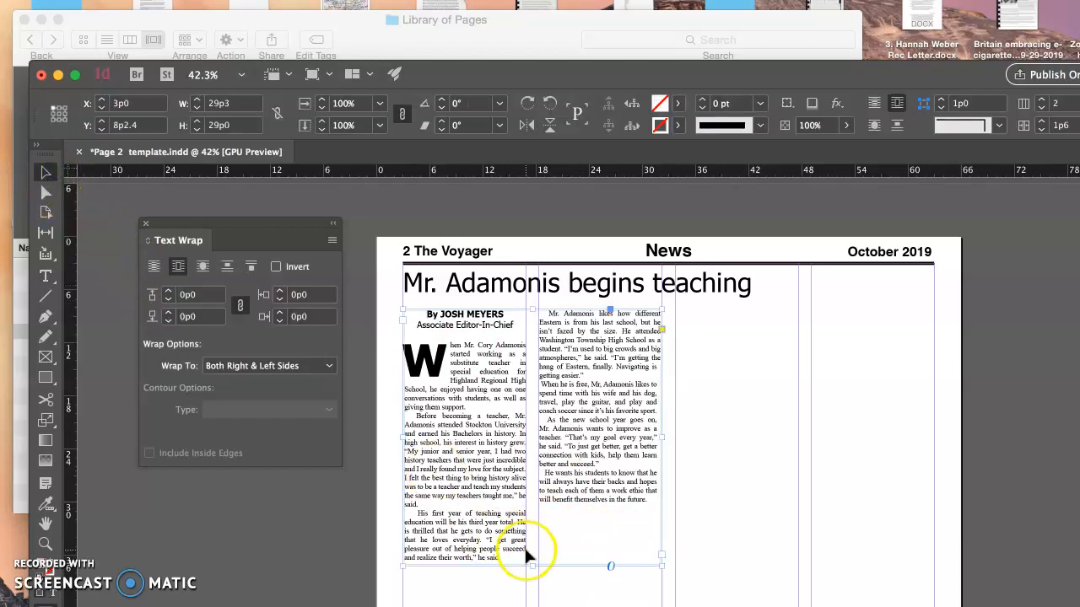
drag(533, 566, 534, 537)
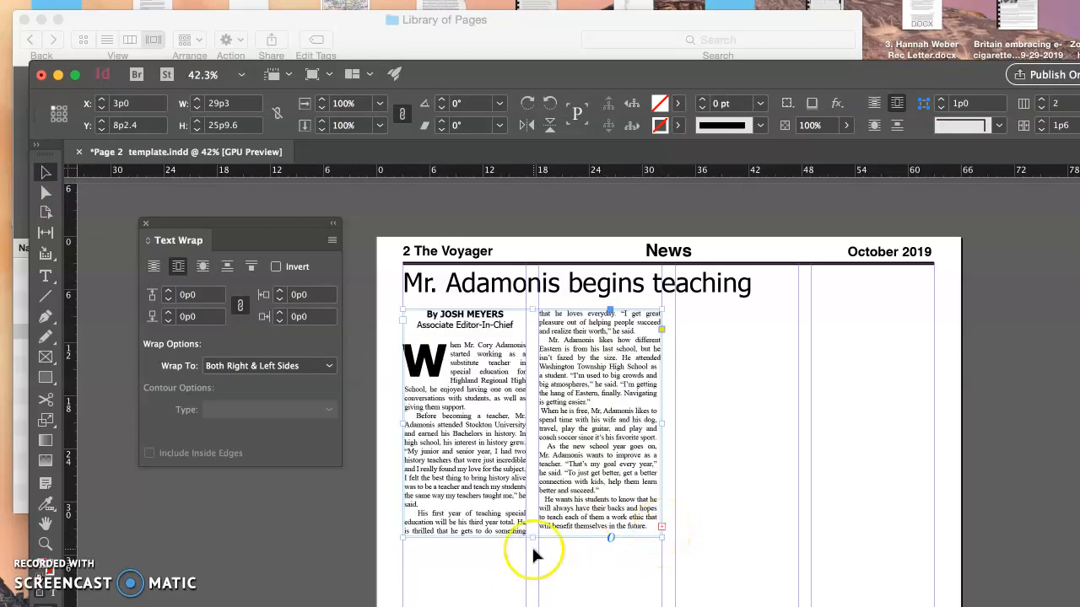
mouse_move(533, 538)
mouse_down()
mouse_move(534, 576)
mouse_move(532, 484)
mouse_move(533, 551)
mouse_move(533, 538)
mouse_up()
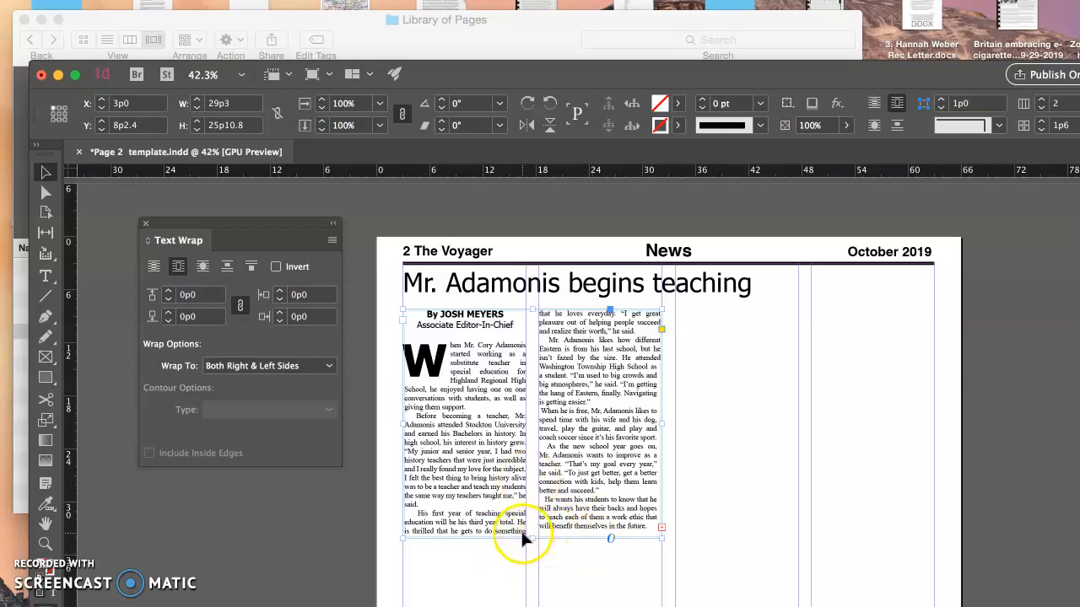
- Increase the story frame's linked inset spacing on all sides to 0p3, plus one further increment, and deselect the frame
right_click(530, 476)
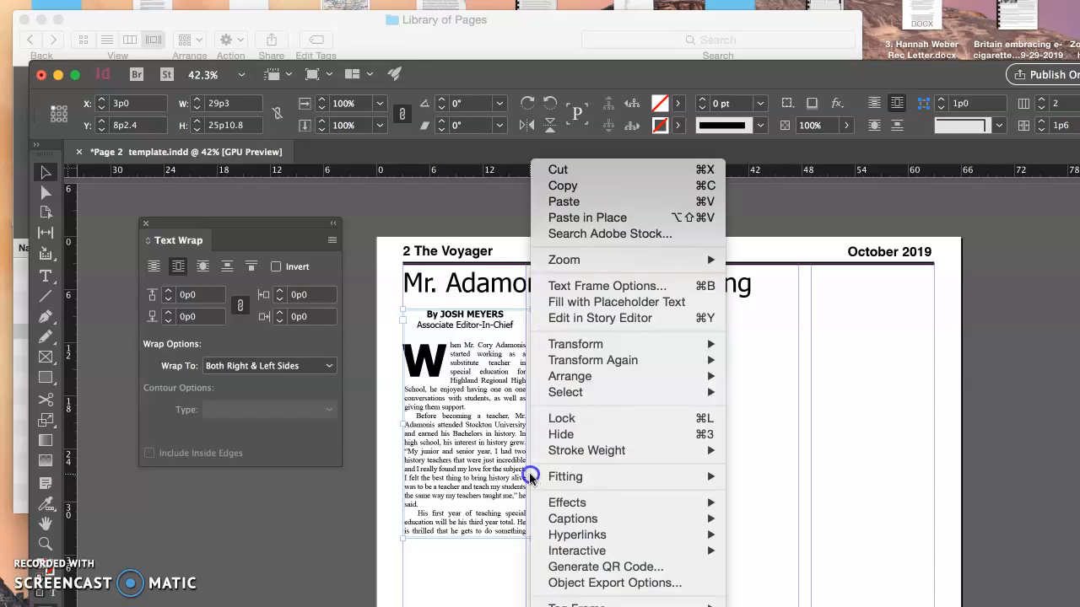
click(586, 287)
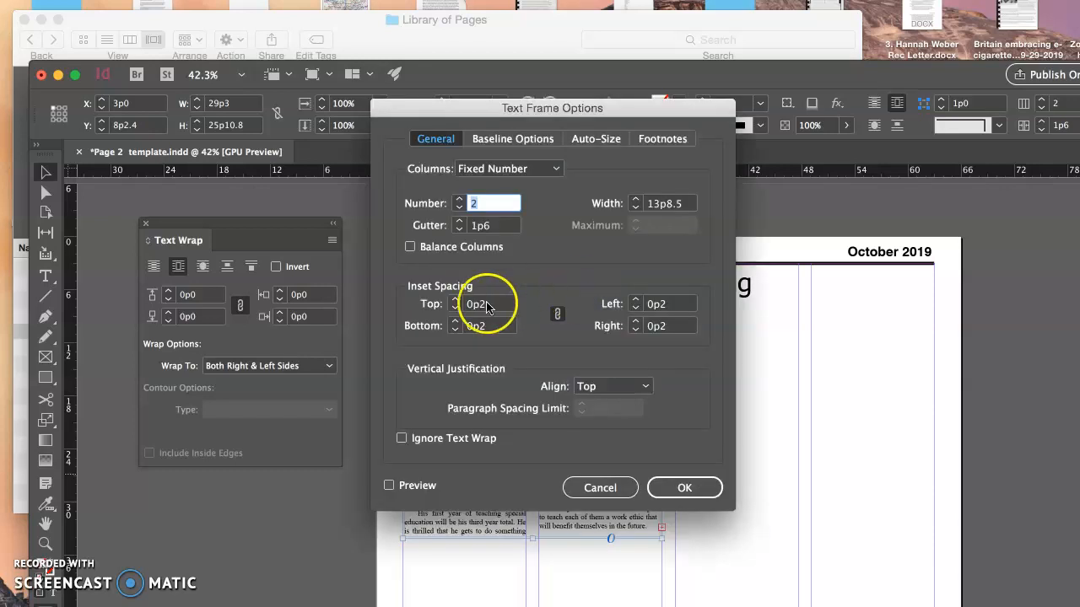
click(456, 300)
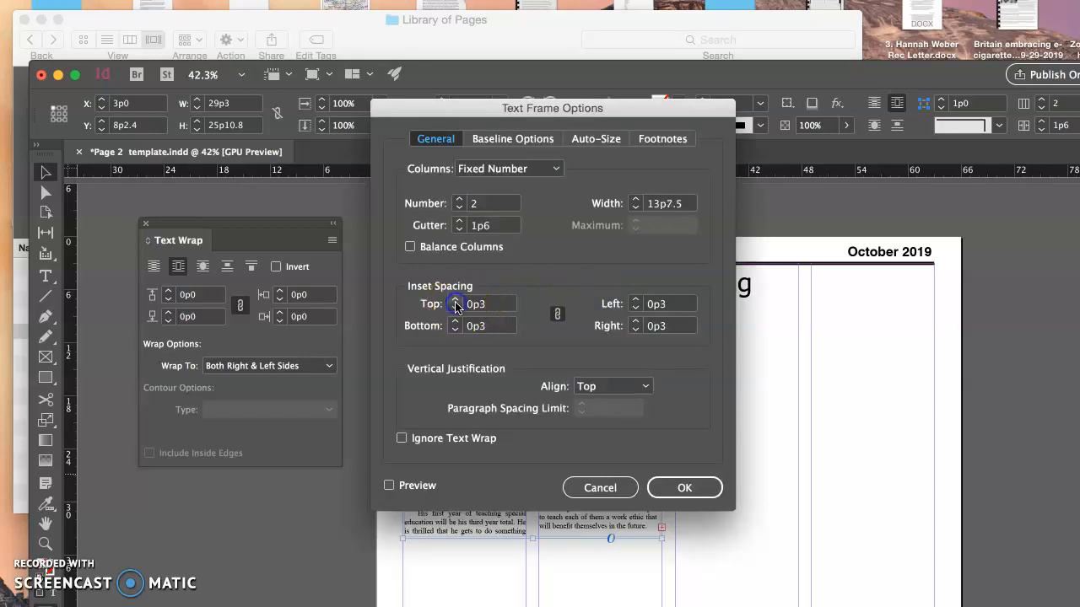
click(681, 489)
right_click(547, 449)
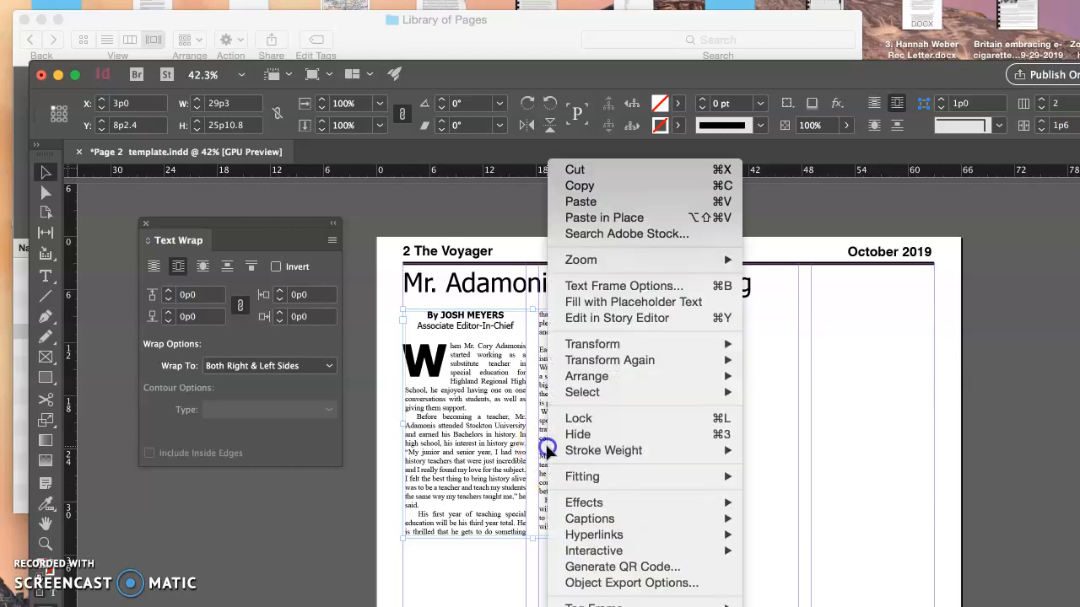
click(591, 286)
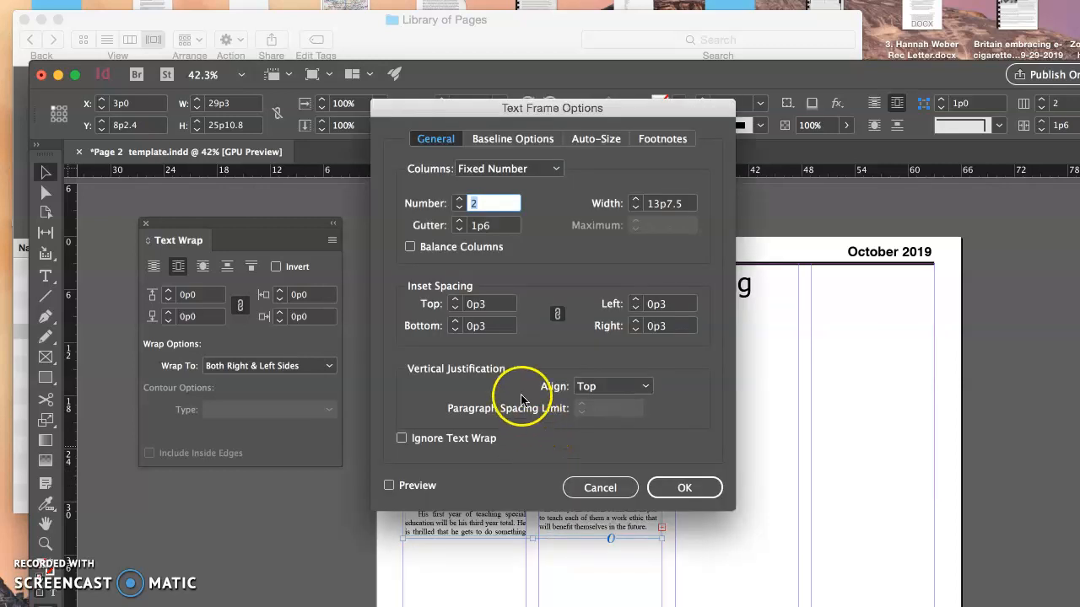
click(455, 301)
click(685, 494)
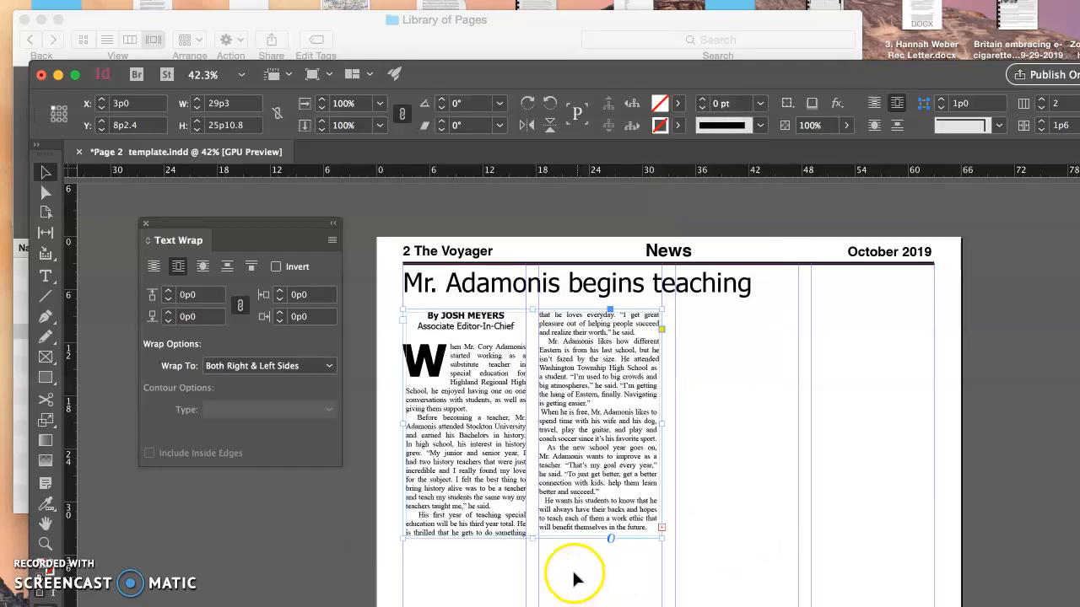
click(571, 595)
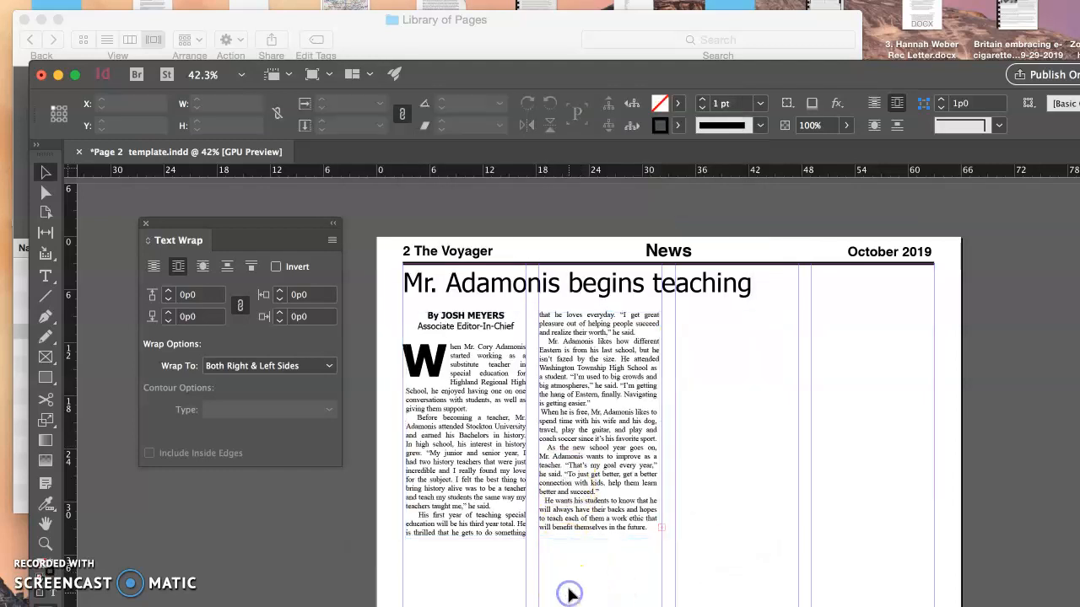
- Set the story frame's linked inset spacing to 0p5 and lengthen the frame from its lower edge to a height of about 26p7
right_click(565, 523)
click(601, 288)
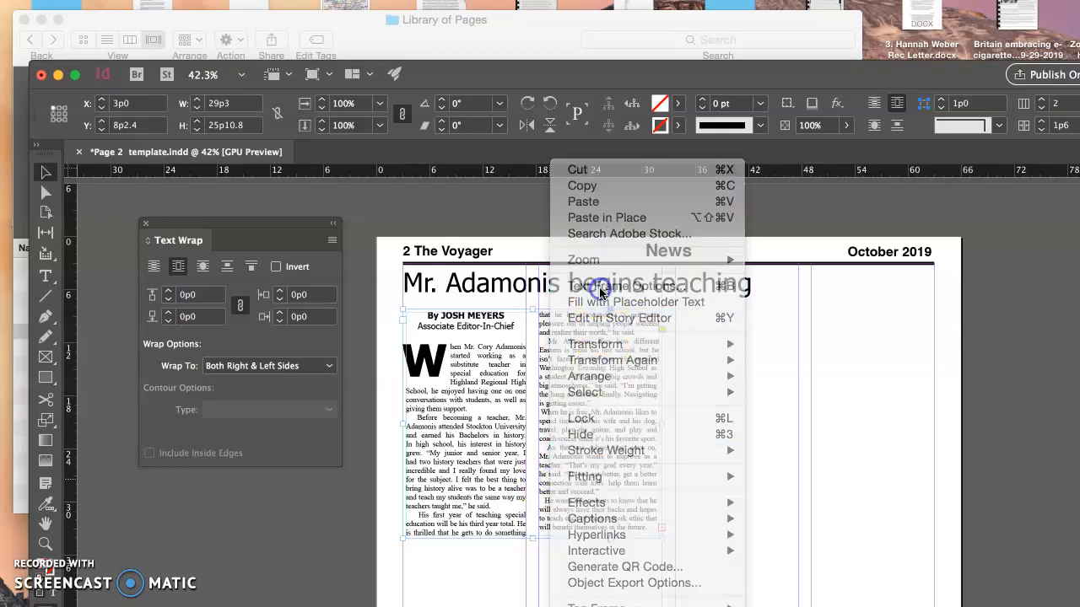
click(457, 303)
click(658, 489)
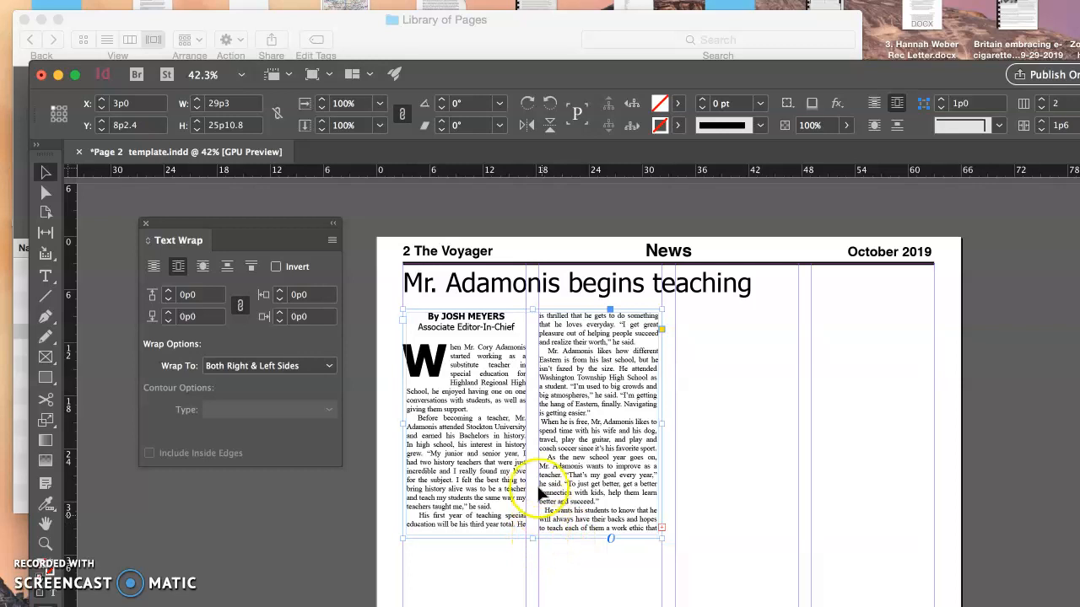
drag(534, 538, 531, 544)
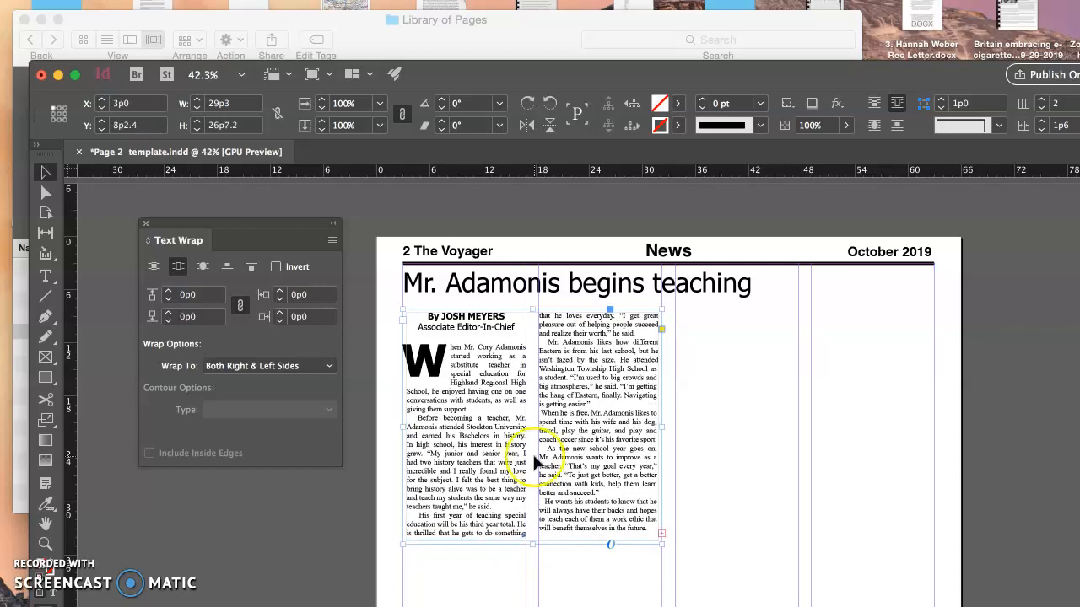
- Reduce the story frame's inset spacing to 0p4 on all sides in Text Frame Options and deselect the frame
right_click(534, 462)
click(579, 217)
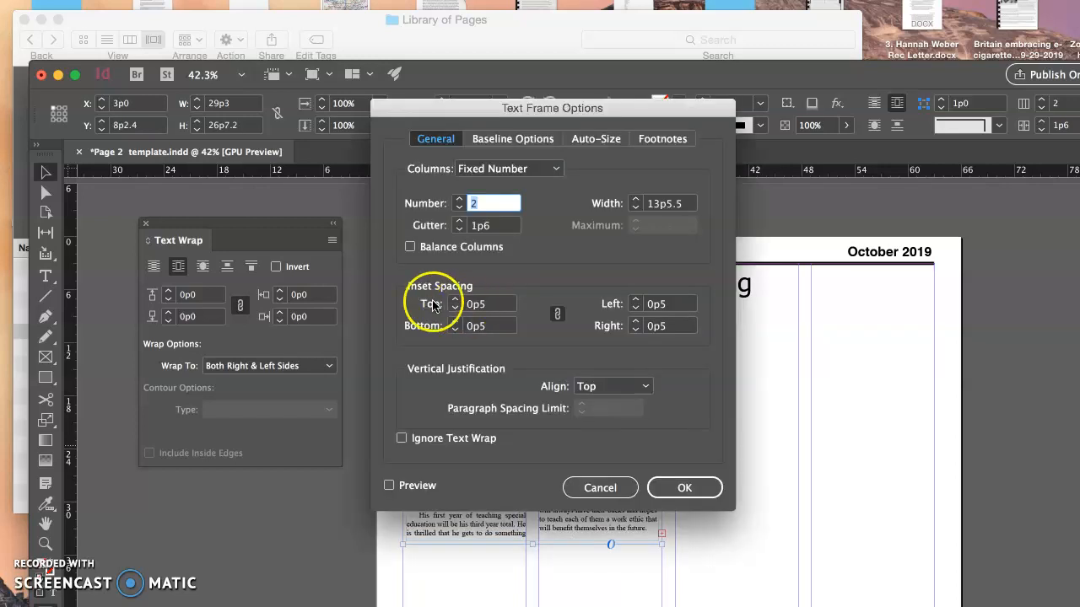
click(454, 308)
click(676, 481)
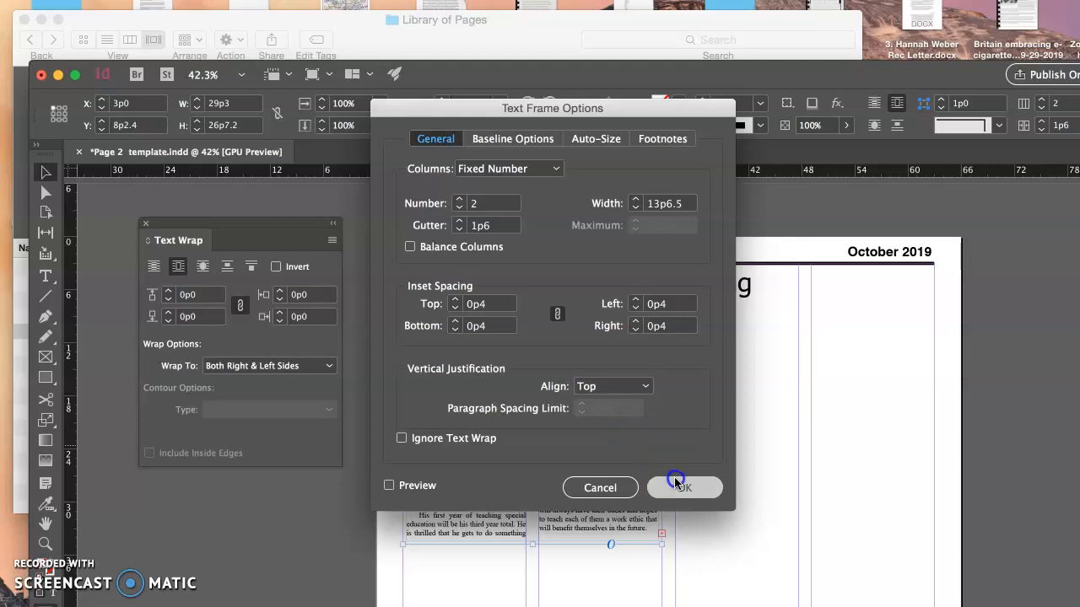
click(384, 374)
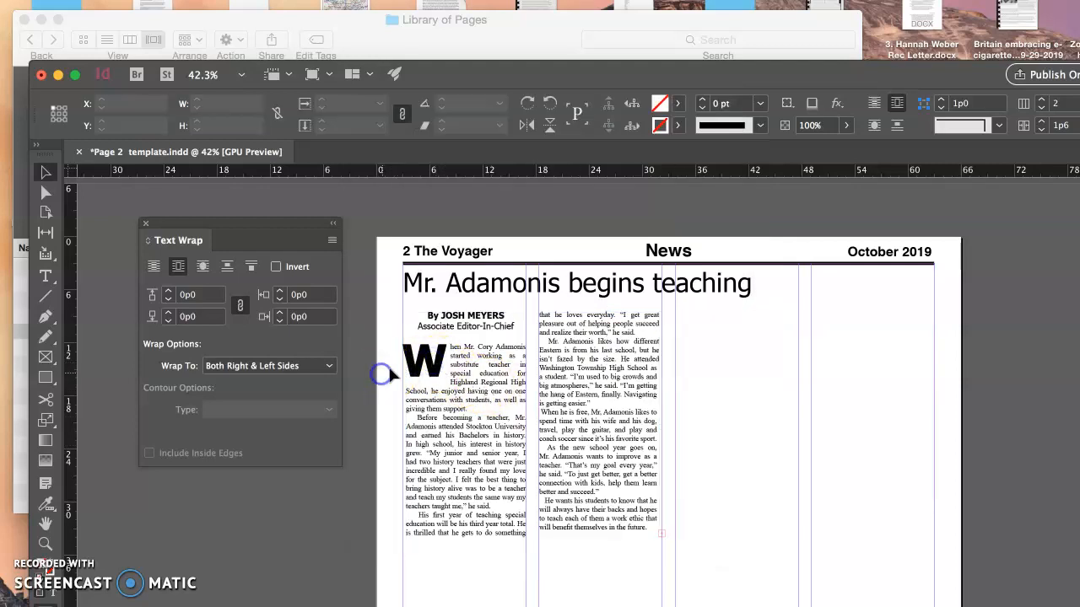
- Increase the text wrap offset around the W drop cap to 0p7 on all sides and deselect it
click(411, 359)
click(180, 297)
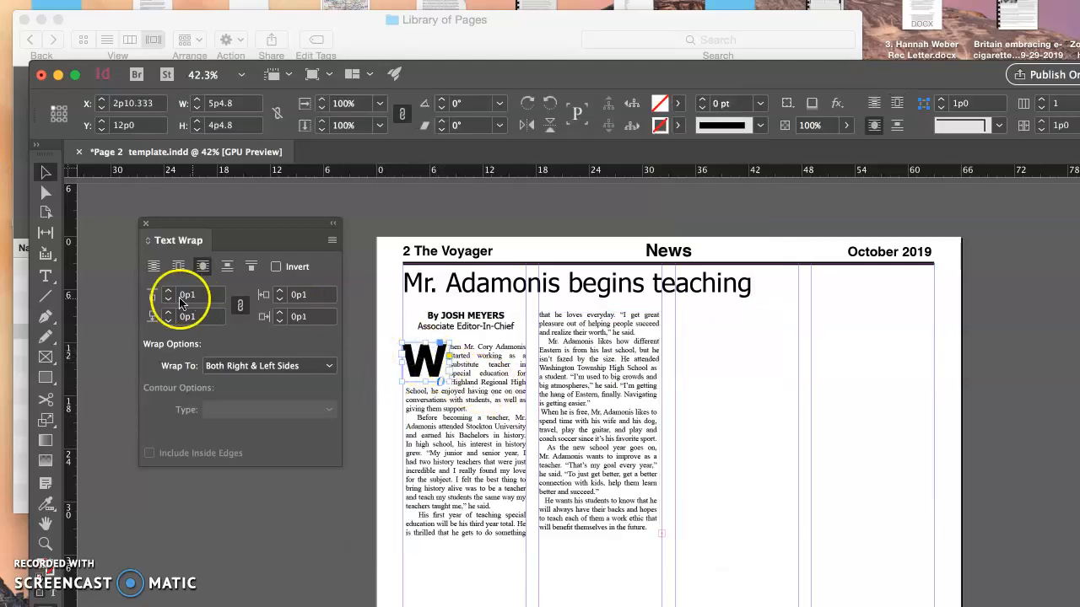
click(169, 293)
click(168, 294)
click(168, 294)
click(169, 294)
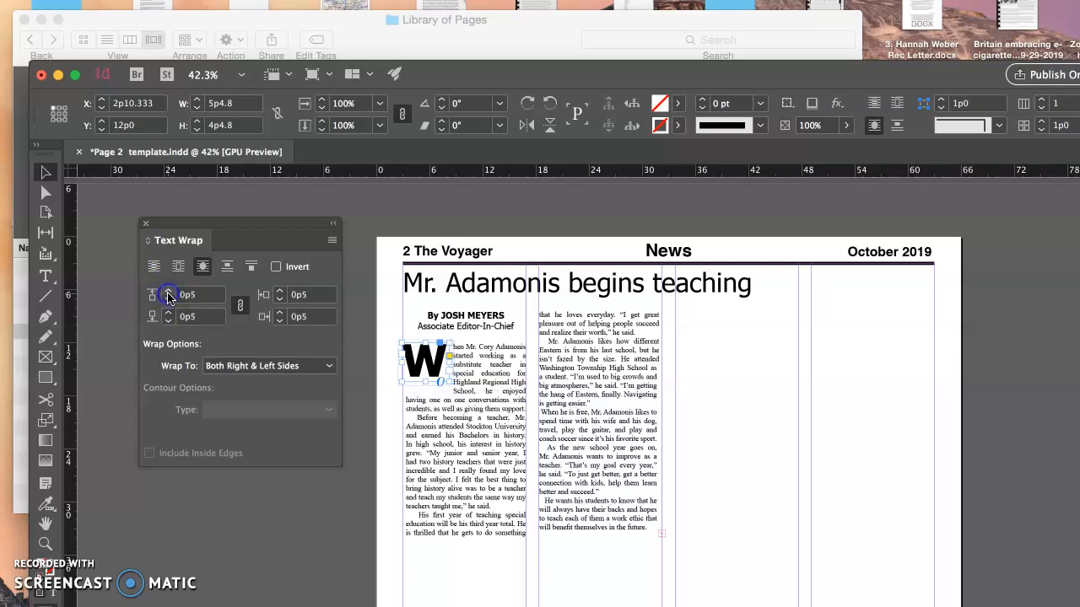
click(169, 294)
click(169, 294)
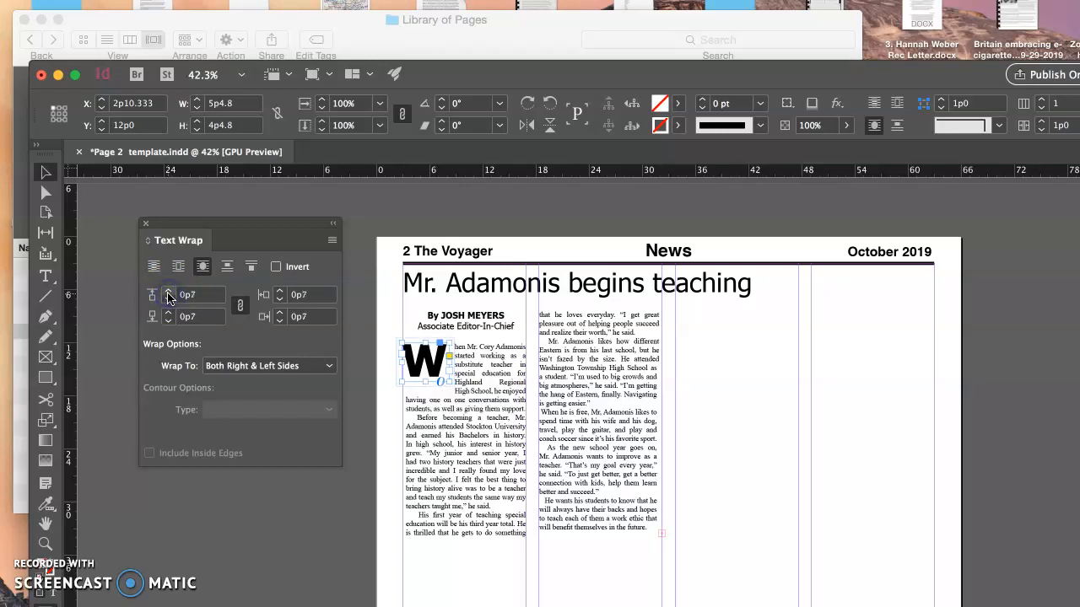
click(272, 531)
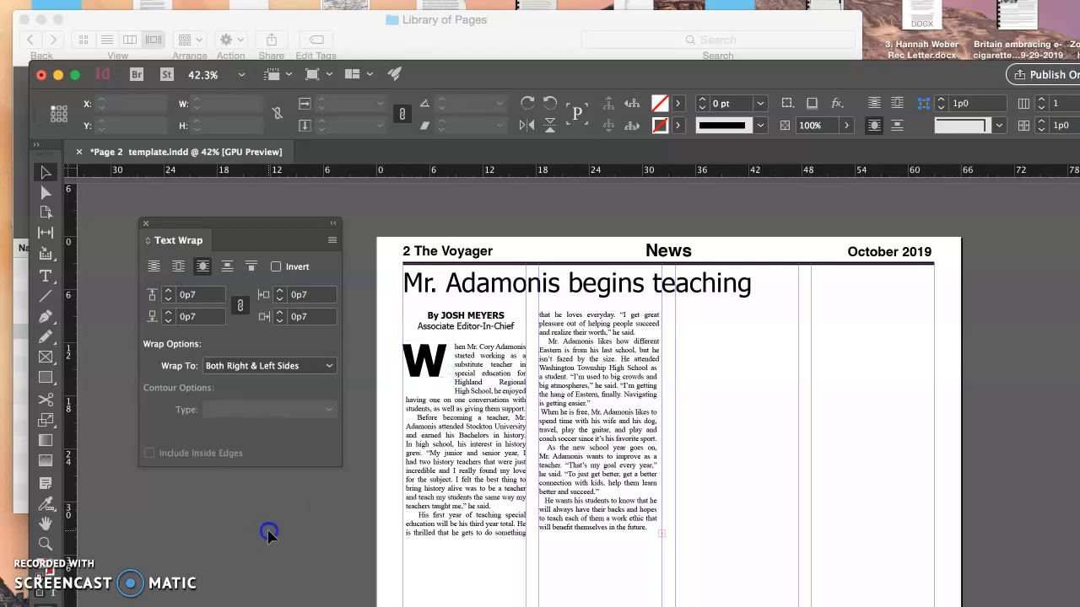
- Lower the linked text wrap offsets of the W drop cap, taking the bottom offset to 0p0
click(431, 381)
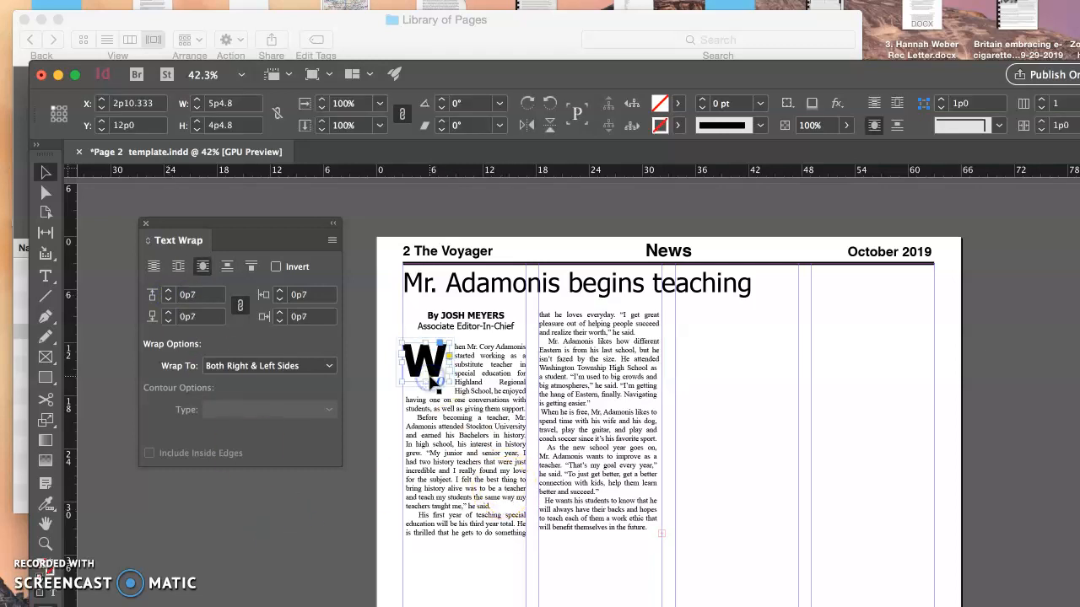
click(168, 321)
click(168, 322)
click(168, 322)
click(168, 321)
click(168, 321)
click(168, 321)
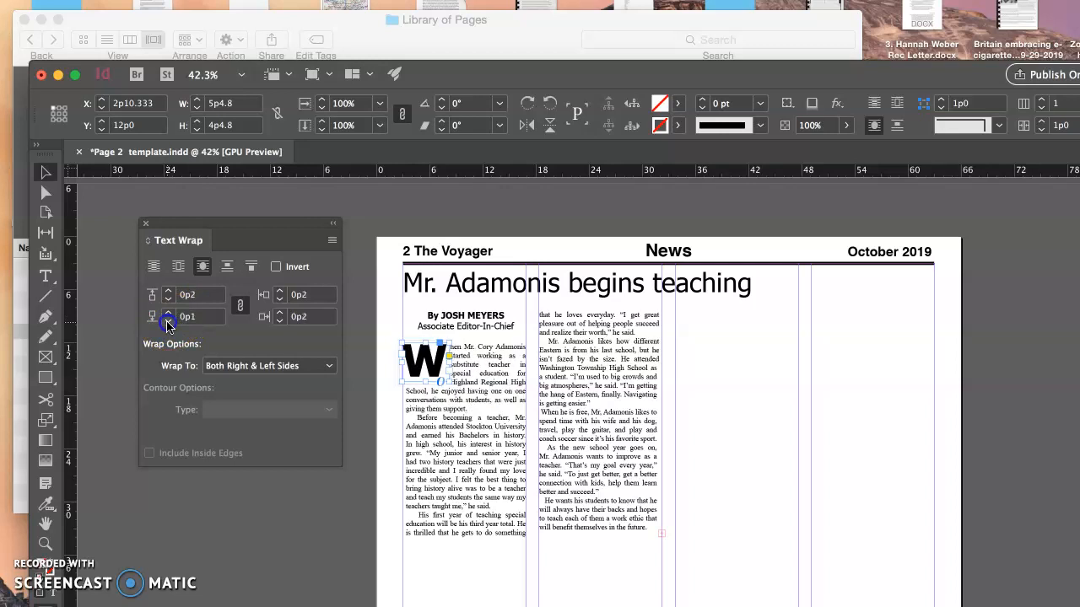
click(167, 323)
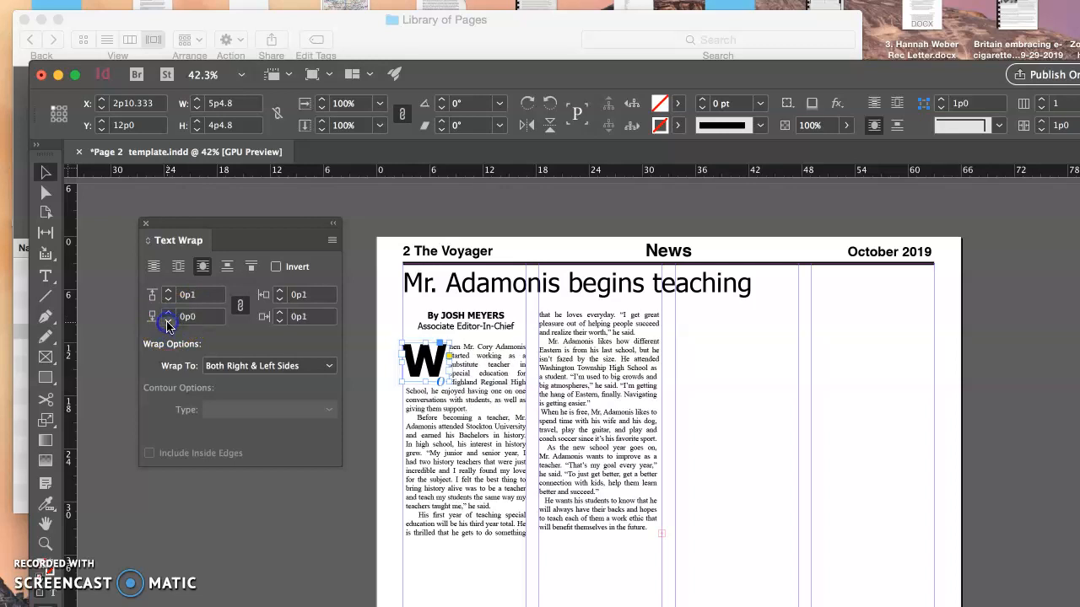
- Shorten the empty picture frame beside the story to about 23p4 high and delete the extra empty frame overlapping it
click(567, 501)
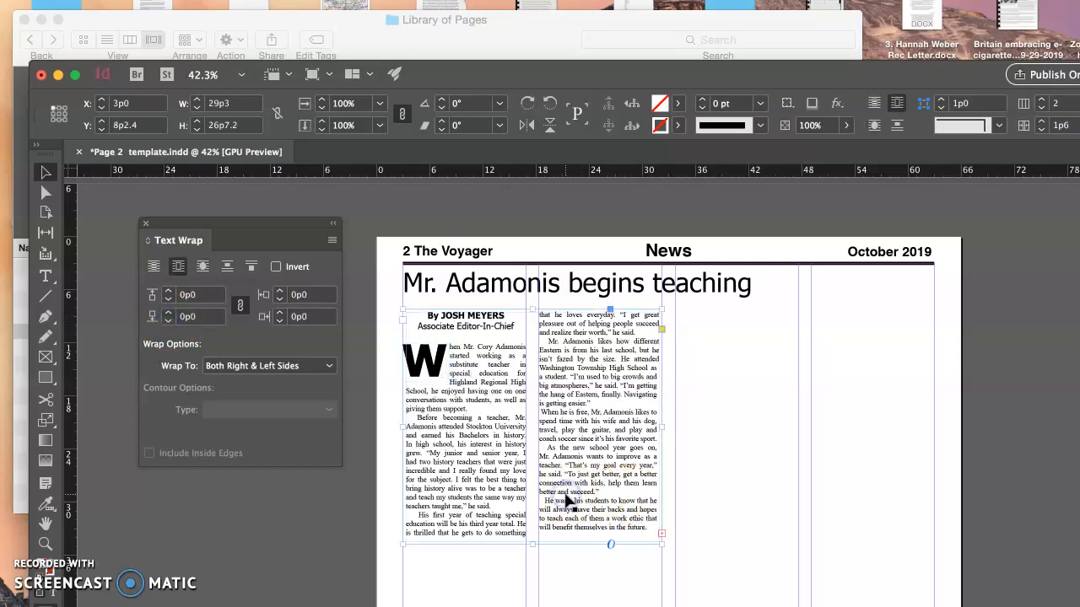
click(778, 450)
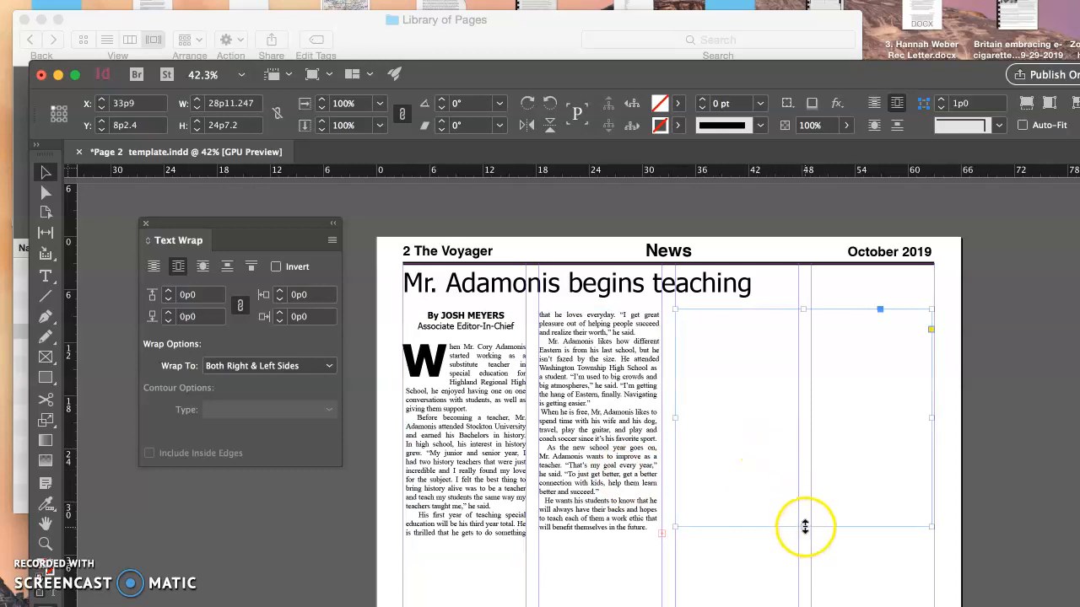
drag(802, 526, 803, 516)
click(774, 533)
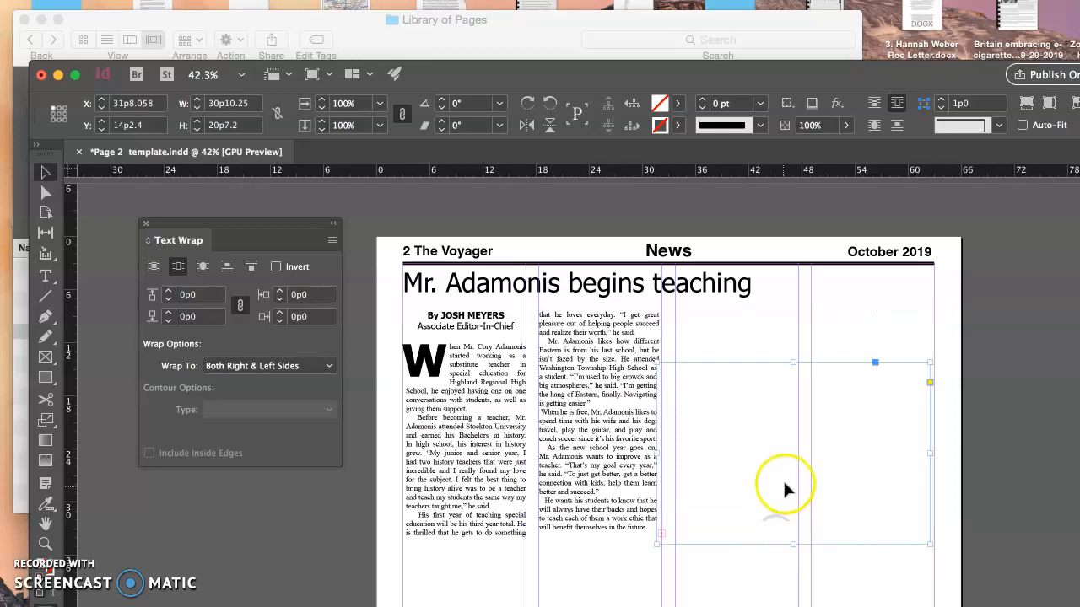
key(Delete)
- Place the teacher's JPEG picture into the empty frame spanning the third and fourth columns
click(795, 373)
click(813, 553)
click(797, 445)
click(815, 284)
click(802, 379)
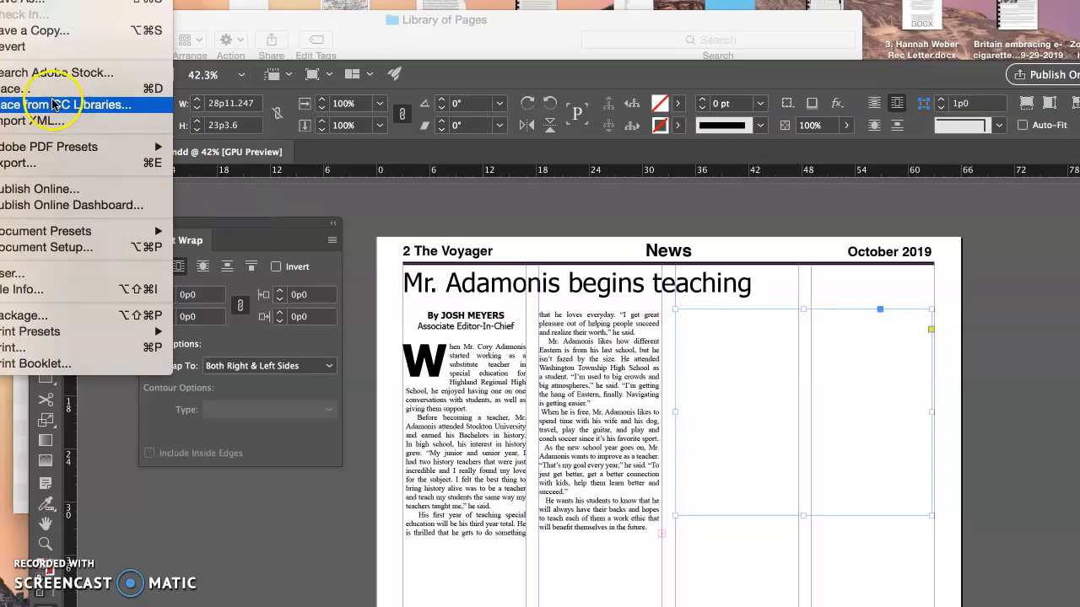
click(51, 88)
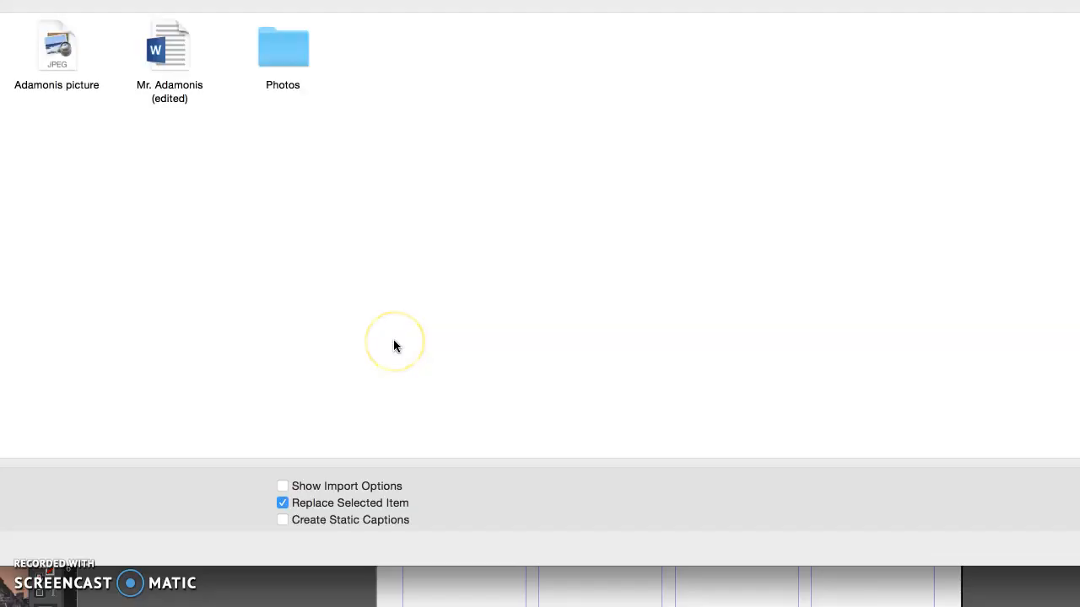
click(313, 154)
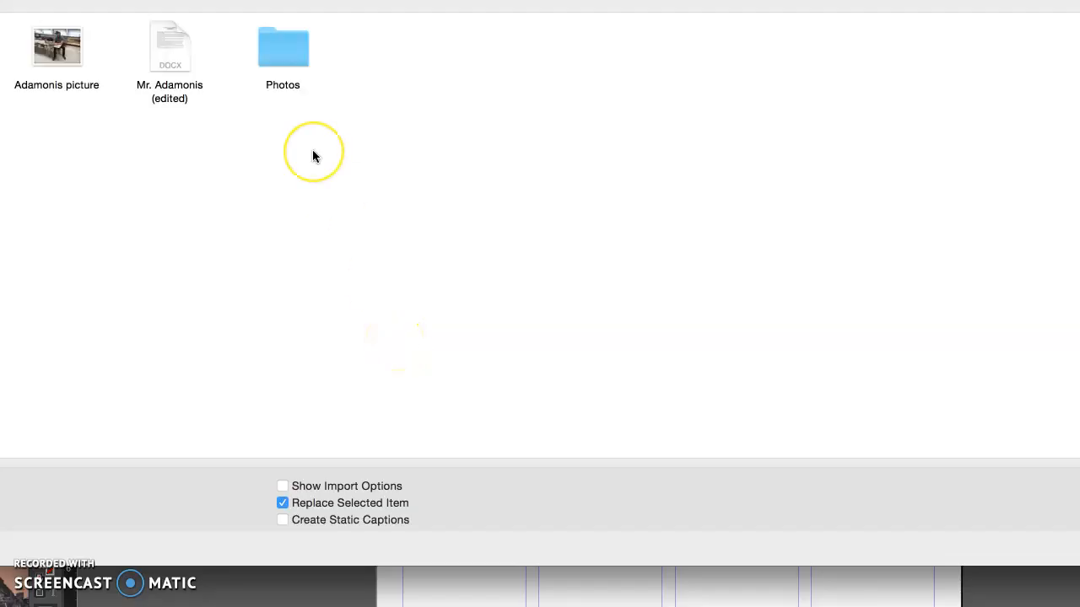
click(63, 47)
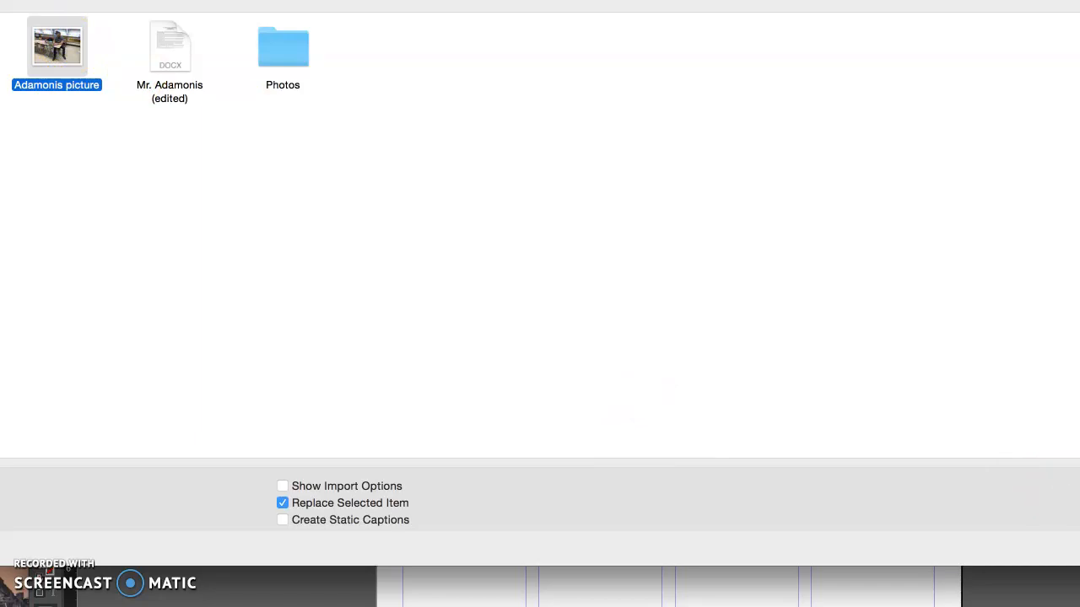
key(Return)
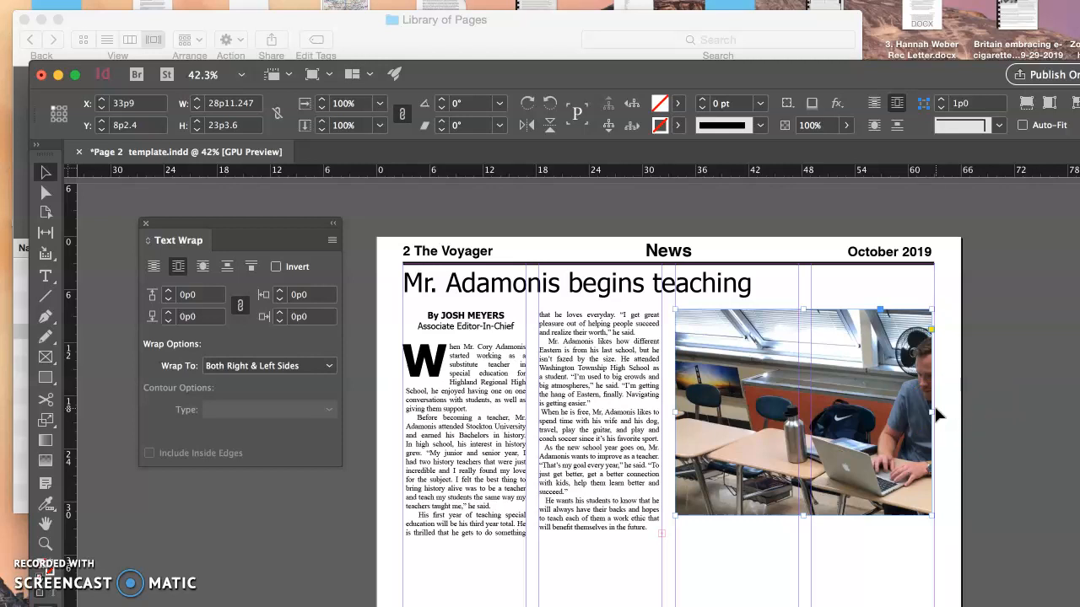
- Fit the placed photo to its frame with Fill Frame Proportionally
click(704, 286)
click(160, 0)
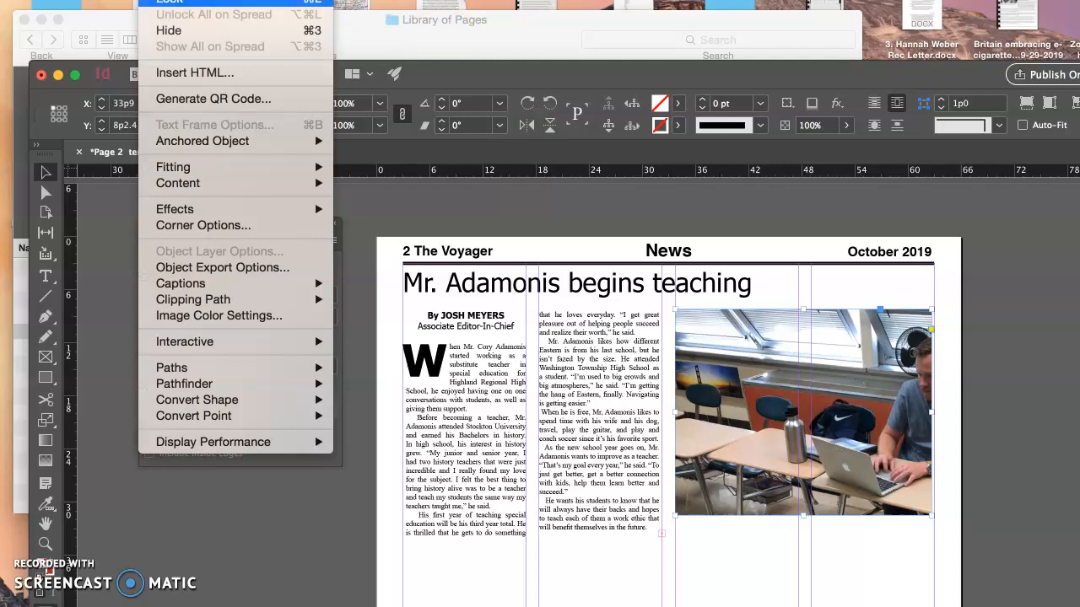
mouse_move(216, 171)
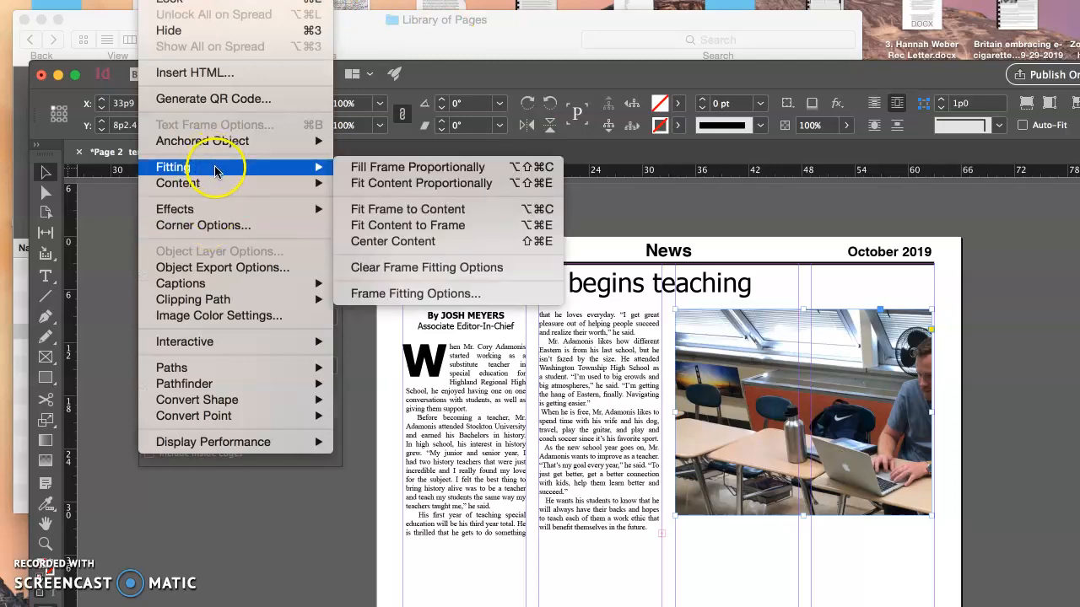
click(372, 169)
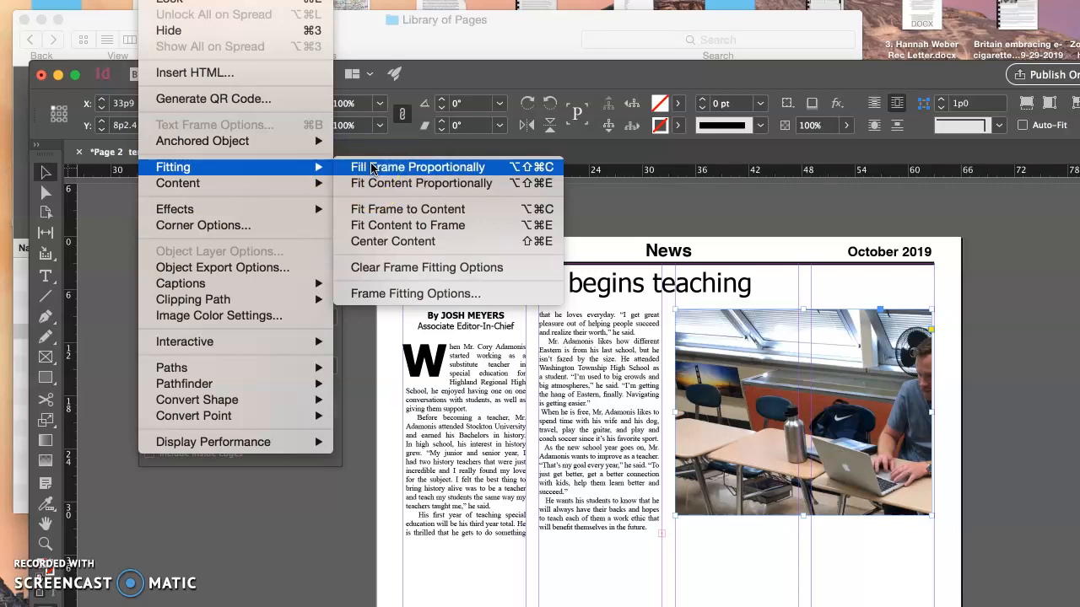
click(371, 168)
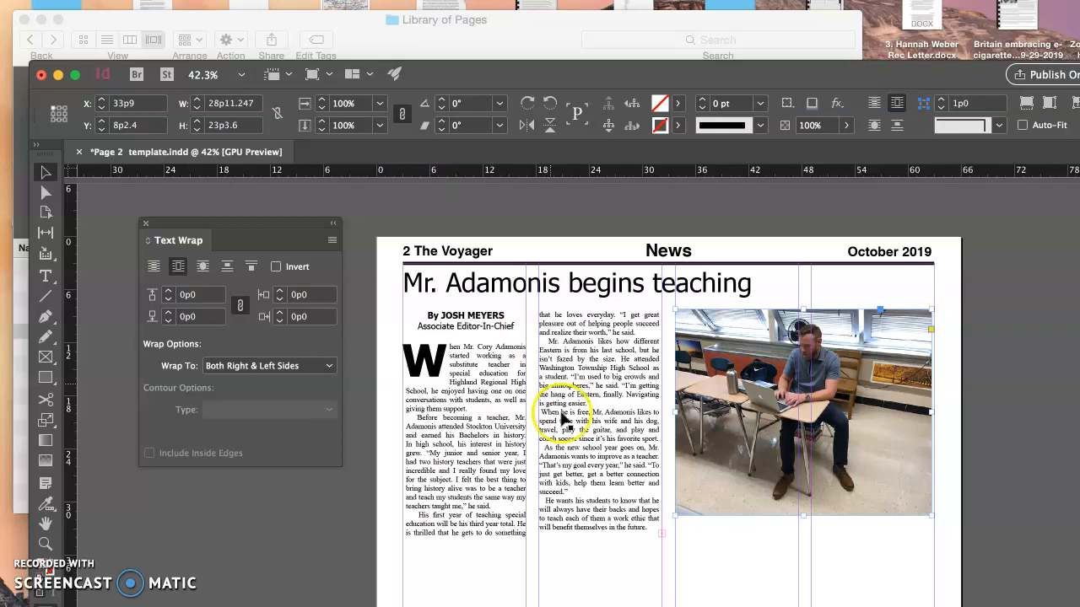
- Crop the photo frame around the seated teacher to about 12p9 wide and 22p10 high
drag(675, 410, 751, 413)
drag(931, 412, 864, 413)
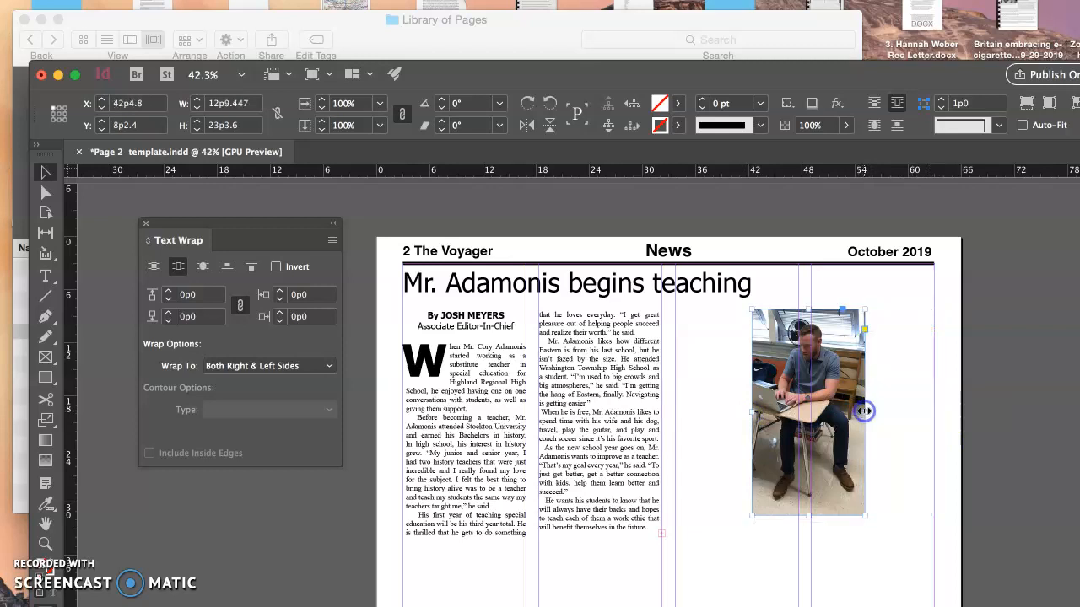
drag(809, 517, 806, 510)
- Try the cropped photo in the fourth column, and move it into the third column at X 33p9, Y about 8p6
drag(835, 403, 905, 395)
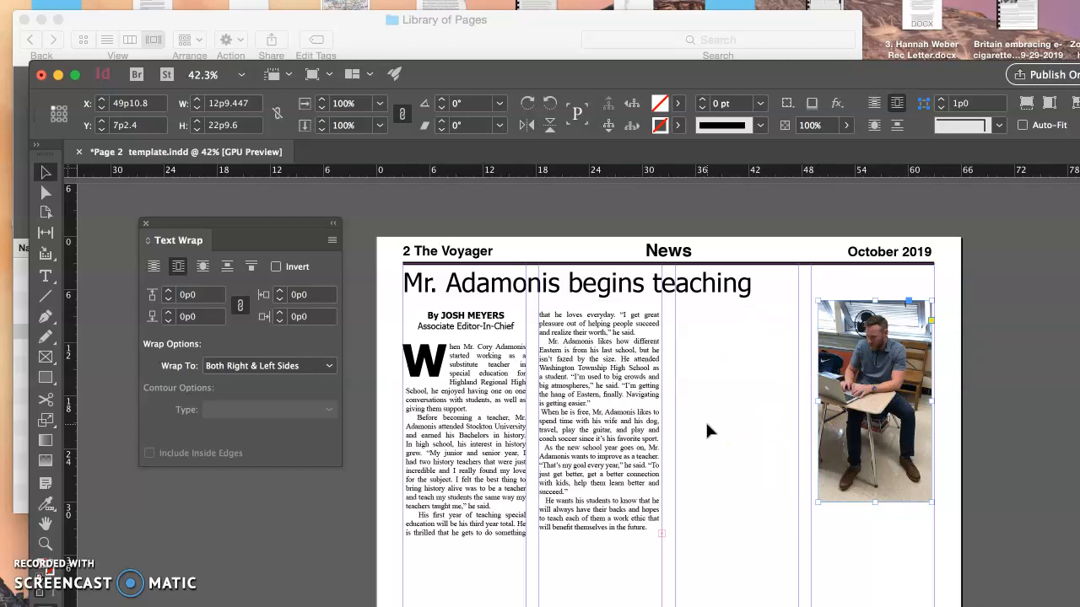
click(781, 401)
drag(781, 401, 759, 401)
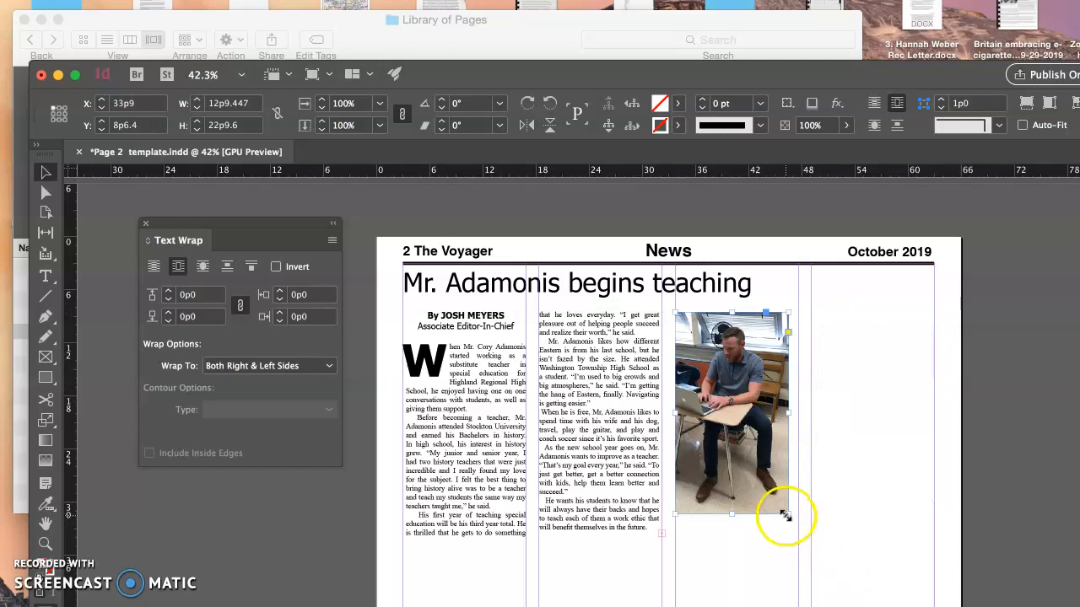
- Enlarge the photo frame to the third column's width, about 13p10 by 24p10, and fill it proportionally with the picture
drag(787, 513, 798, 532)
click(151, 0)
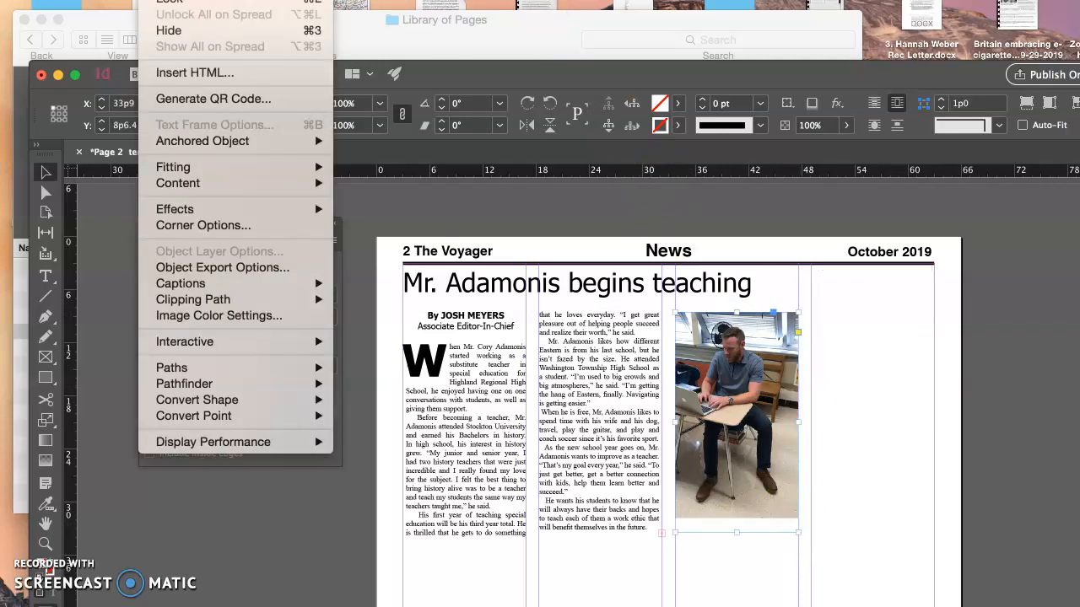
mouse_move(309, 166)
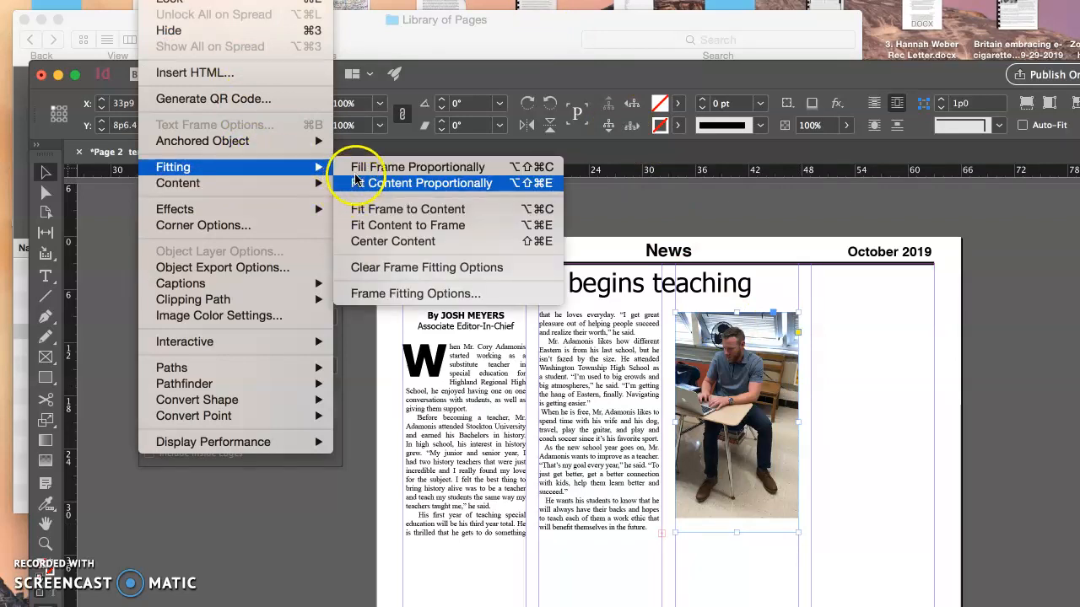
click(356, 172)
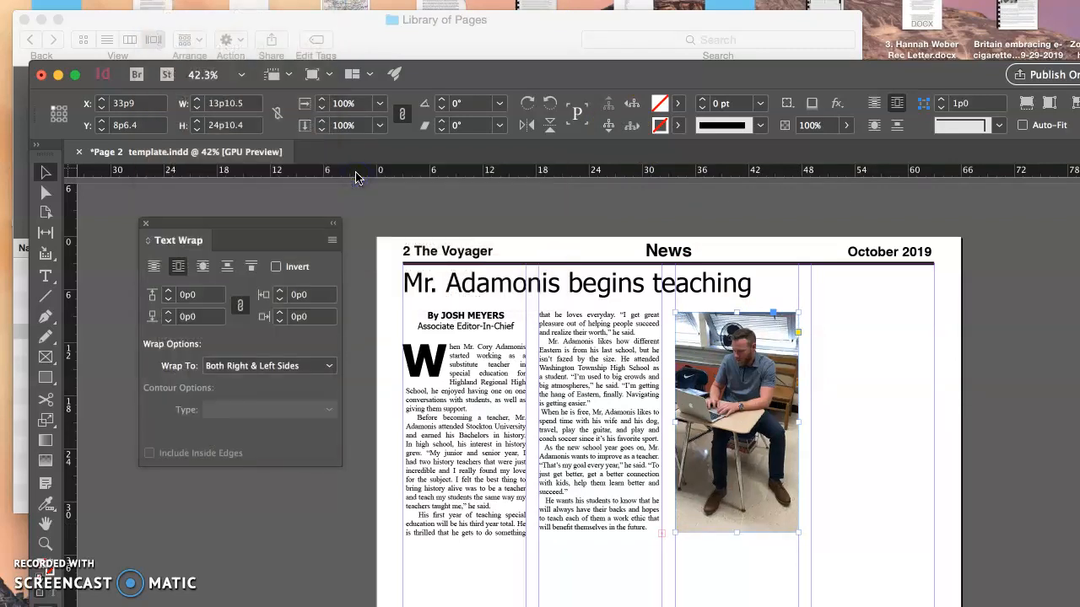
click(729, 585)
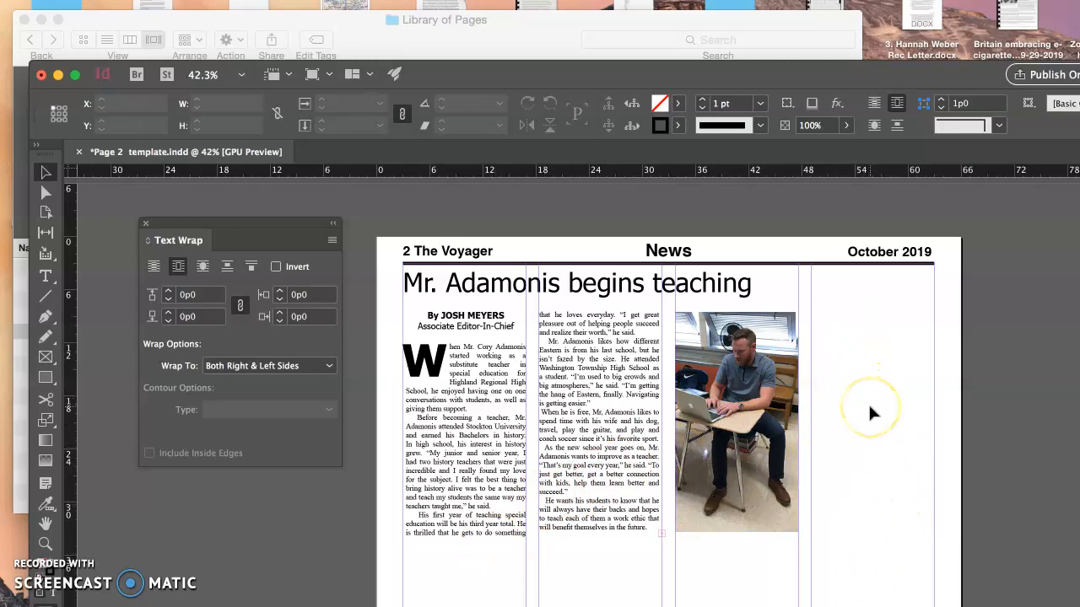
- Move the photo to the top of the fourth column, at about X 49p1, Y 3p11.6
click(872, 455)
drag(801, 413, 902, 342)
right_click(767, 377)
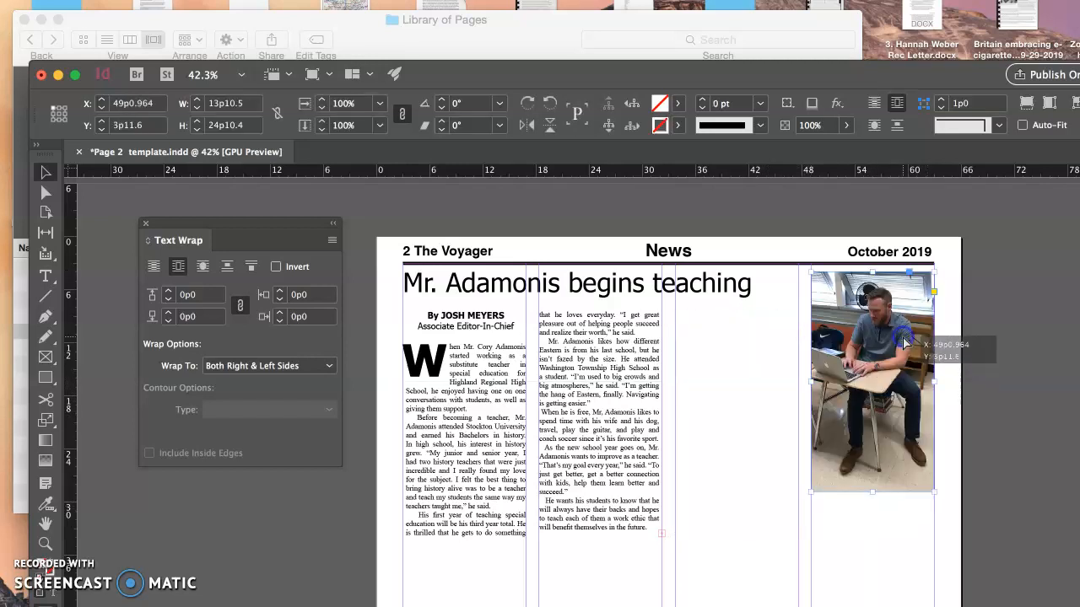
- Widen the story's text frame across the third column to about 44p7 and shorten it to about 20p8, level with the photo's bottom
click(619, 480)
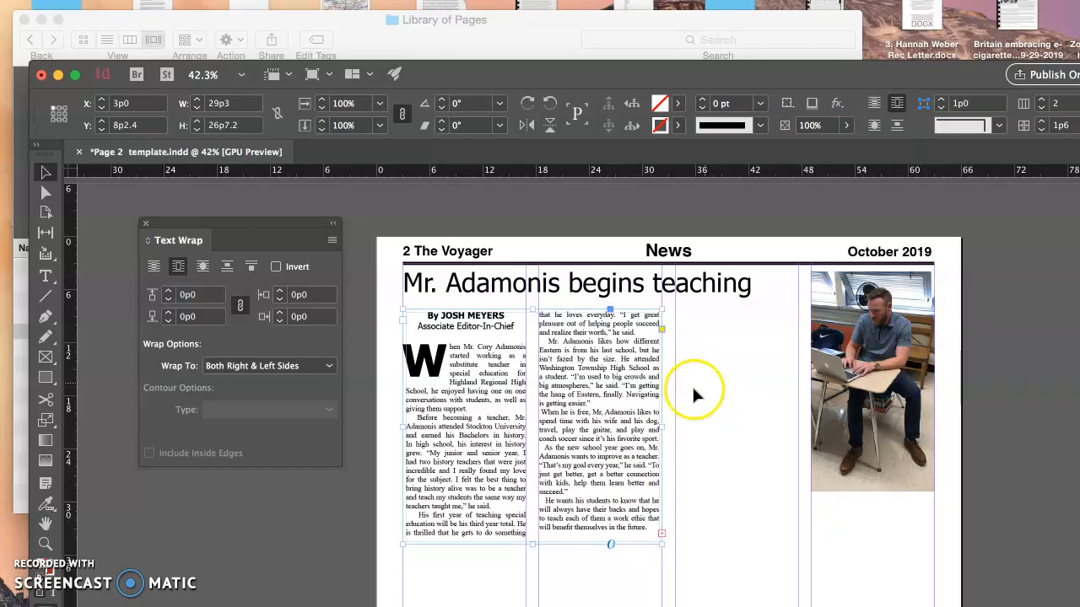
drag(661, 427, 795, 413)
click(602, 533)
drag(596, 546, 602, 490)
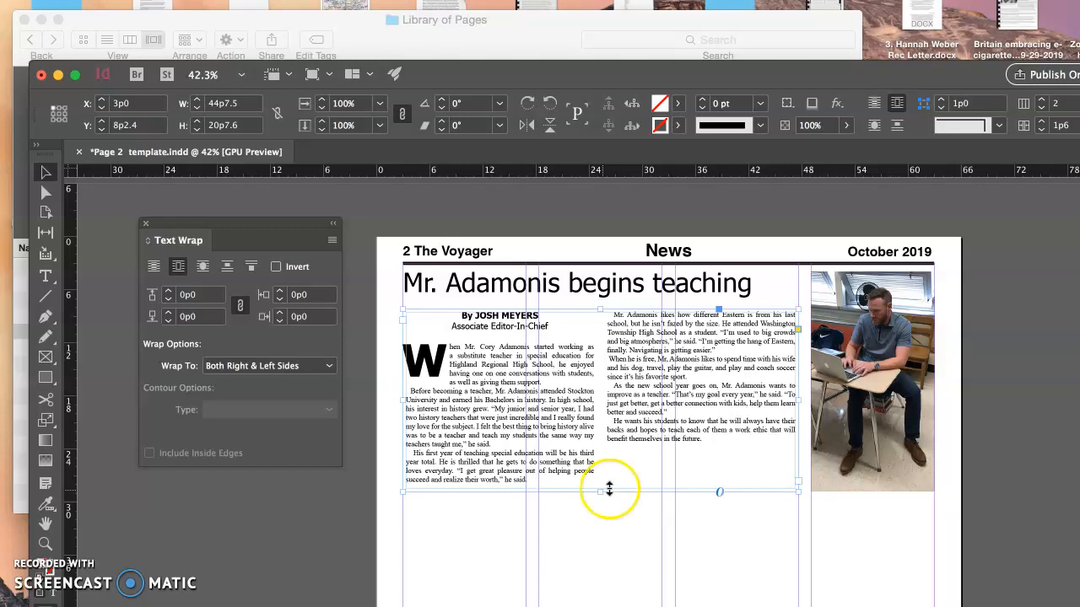
- Trim the photo frame from its top edge to a height of 24p0.4 and move the photo up to Y 4p0
click(867, 457)
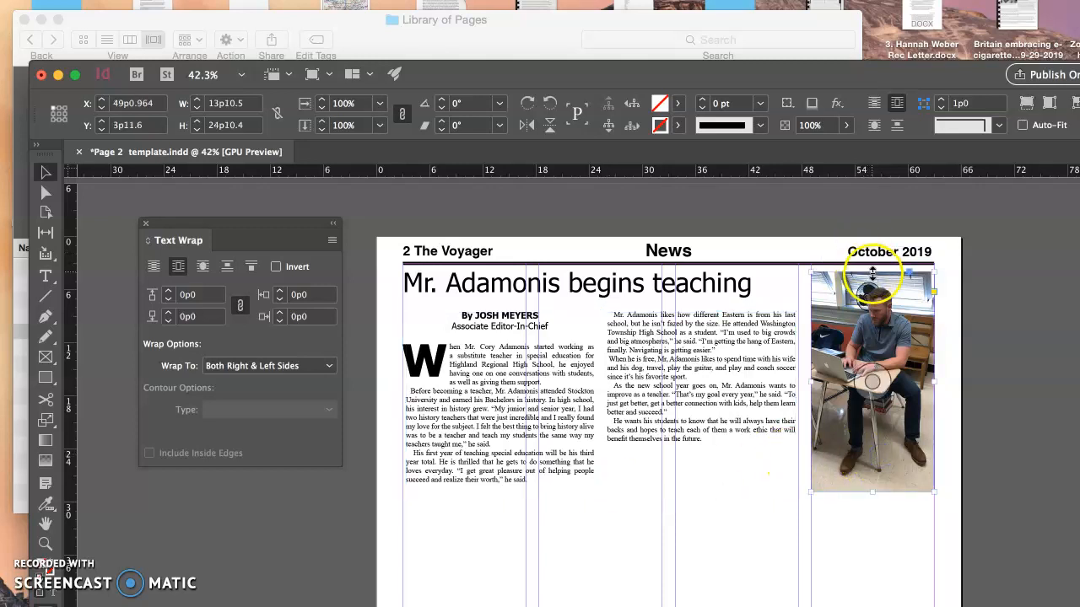
click(871, 283)
drag(874, 280, 874, 279)
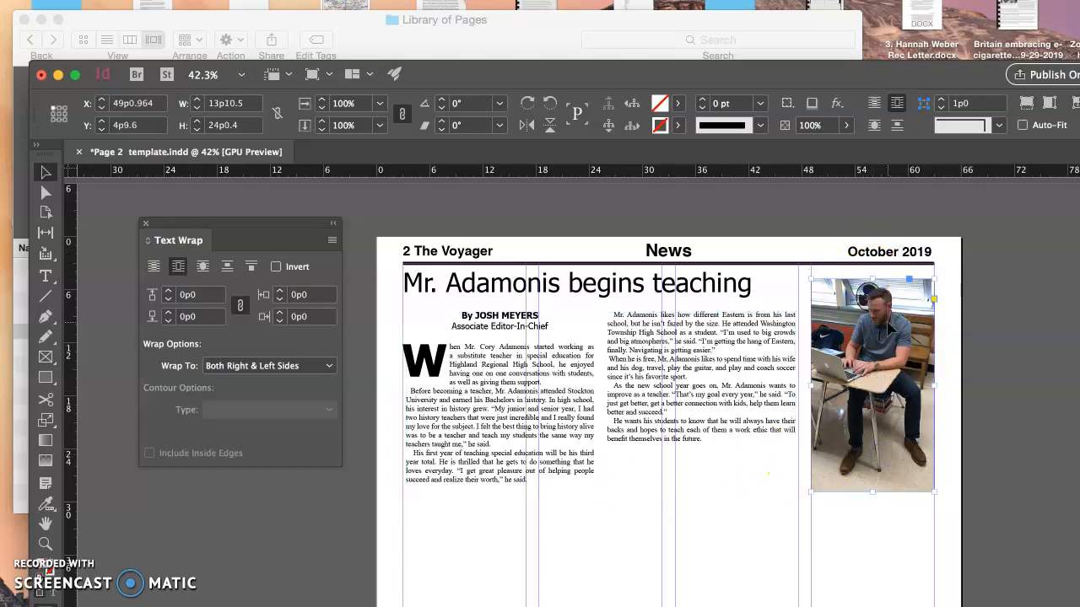
drag(888, 325, 890, 323)
click(711, 436)
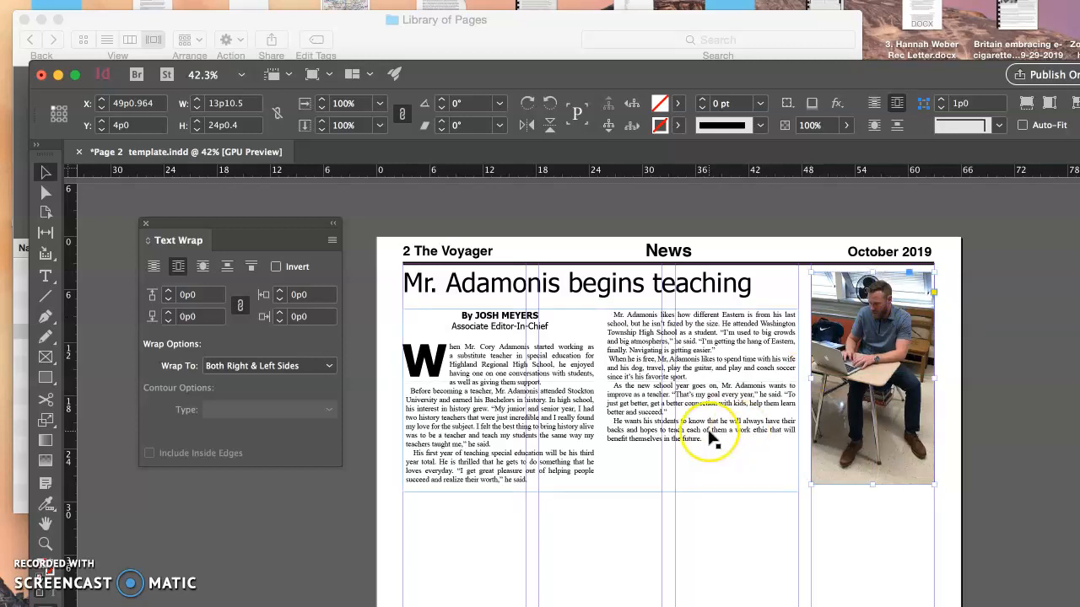
click(761, 385)
click(289, 397)
- Draw a caption text frame across the fourth column just below the photo, about 13p10 wide and 3p2 high
click(46, 276)
click(769, 538)
mouse_move(813, 496)
mouse_down()
mouse_move(874, 519)
mouse_move(843, 523)
mouse_move(934, 523)
mouse_up()
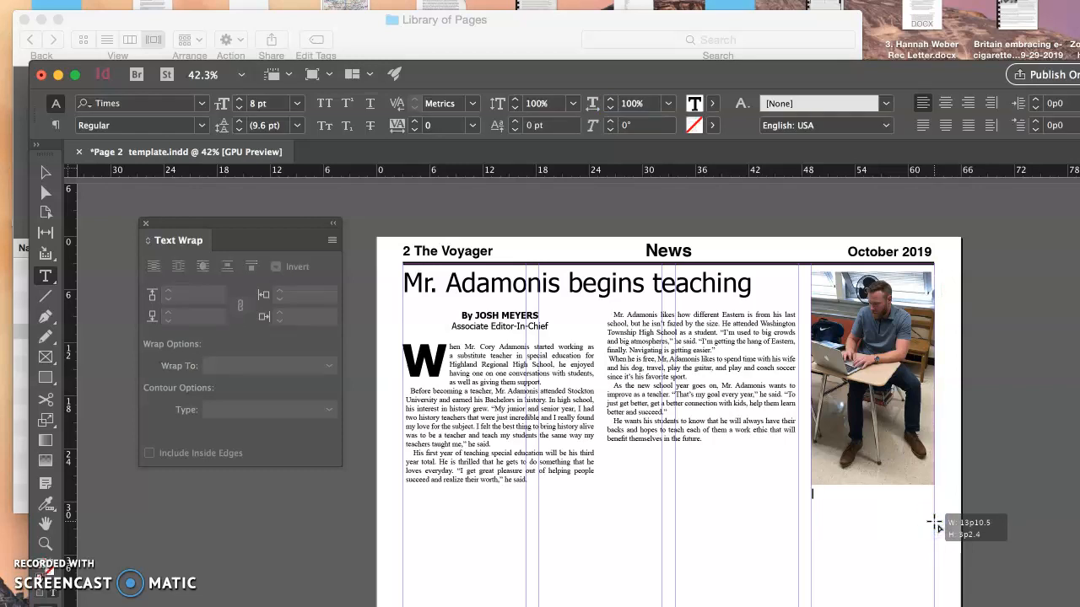
- Copy the teacher's name from the headline into the caption frame and extend the frame downward to about 11p high
drag(560, 284, 390, 282)
key(super+c)
click(816, 496)
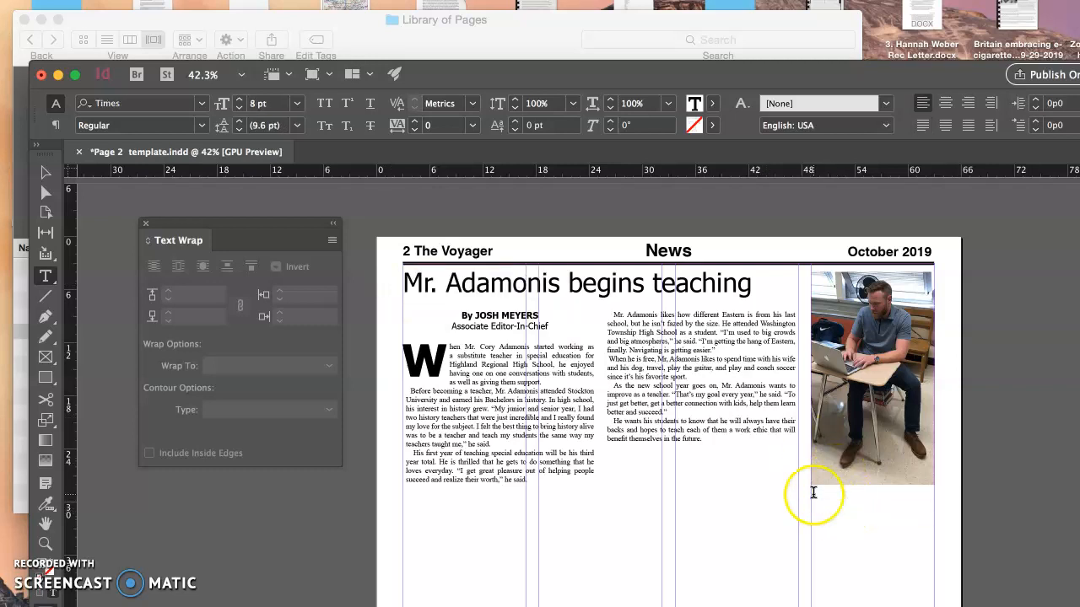
key(super+v)
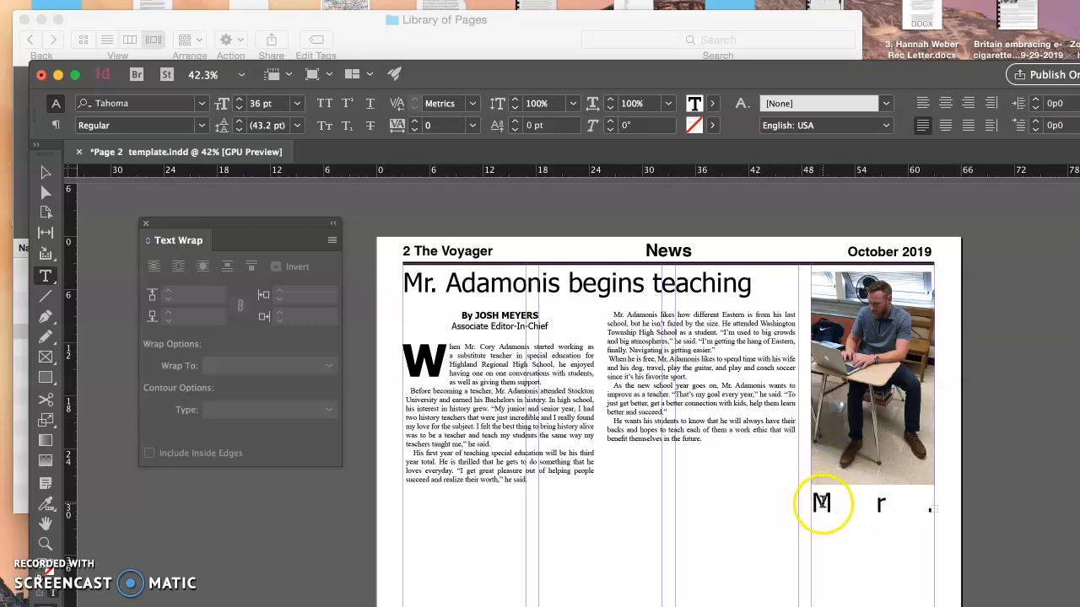
click(46, 172)
drag(876, 521, 874, 588)
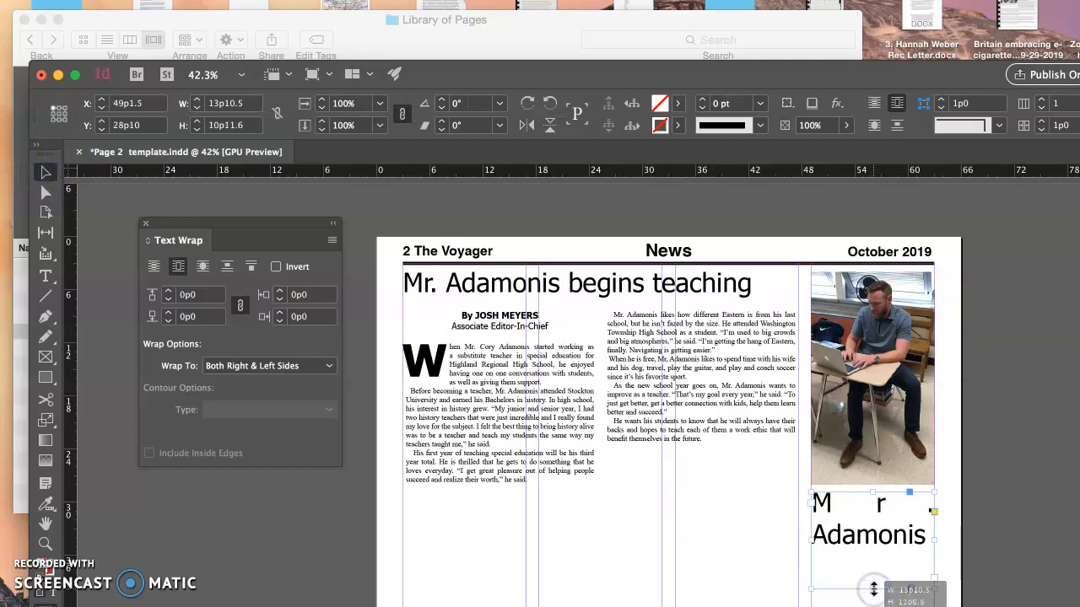
- Format the teacher's name in the caption as 10 pt Tahoma Bold
click(45, 275)
drag(927, 535, 917, 535)
drag(845, 518, 752, 487)
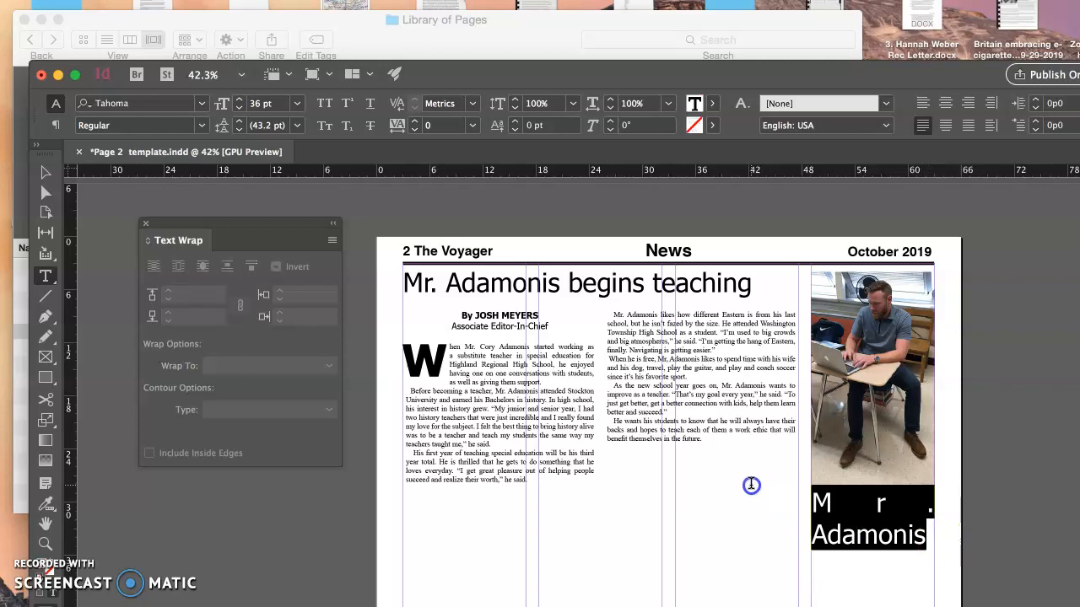
click(298, 104)
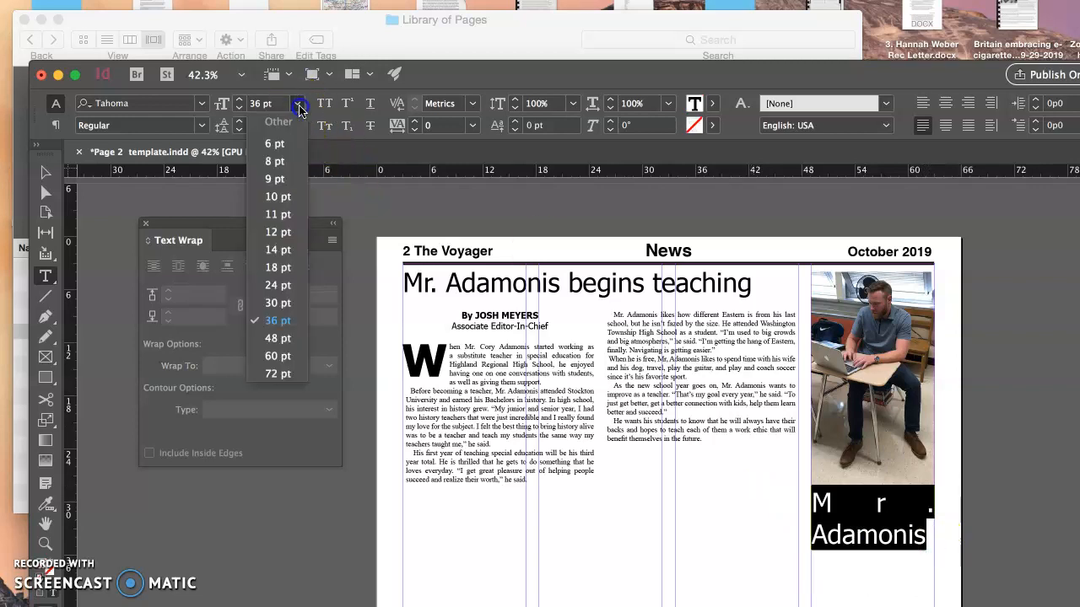
click(283, 197)
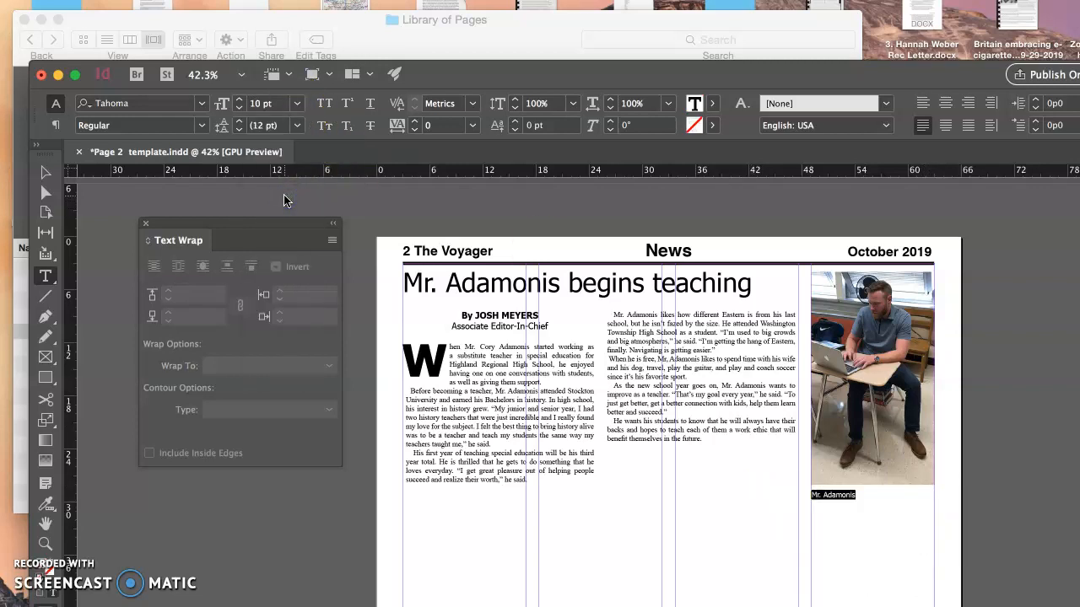
click(201, 125)
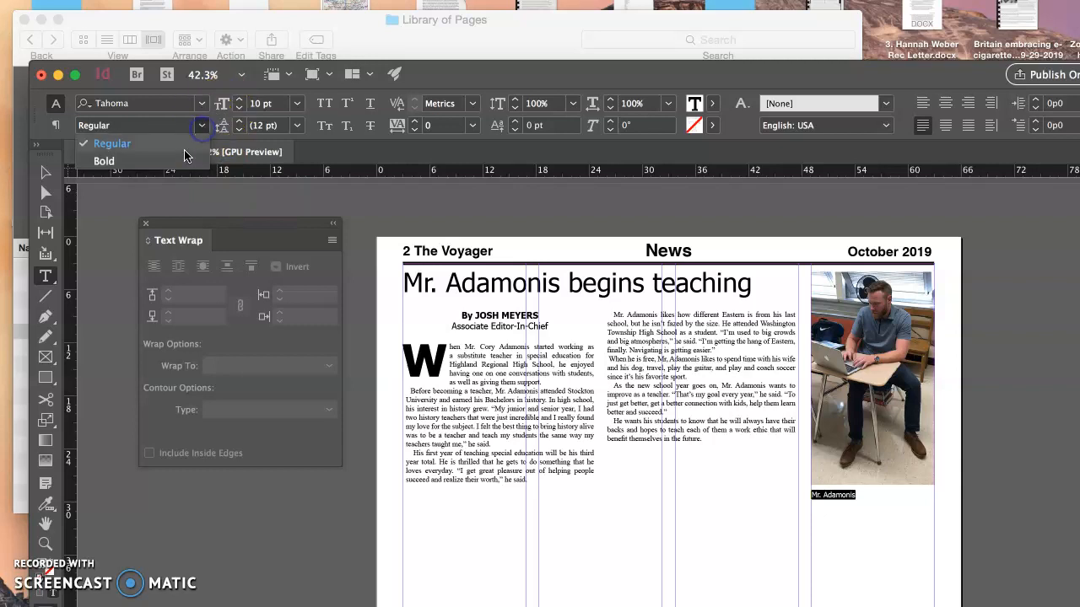
click(185, 158)
- Continue the photo caption after the teacher's name with "types lessons on his"
click(729, 506)
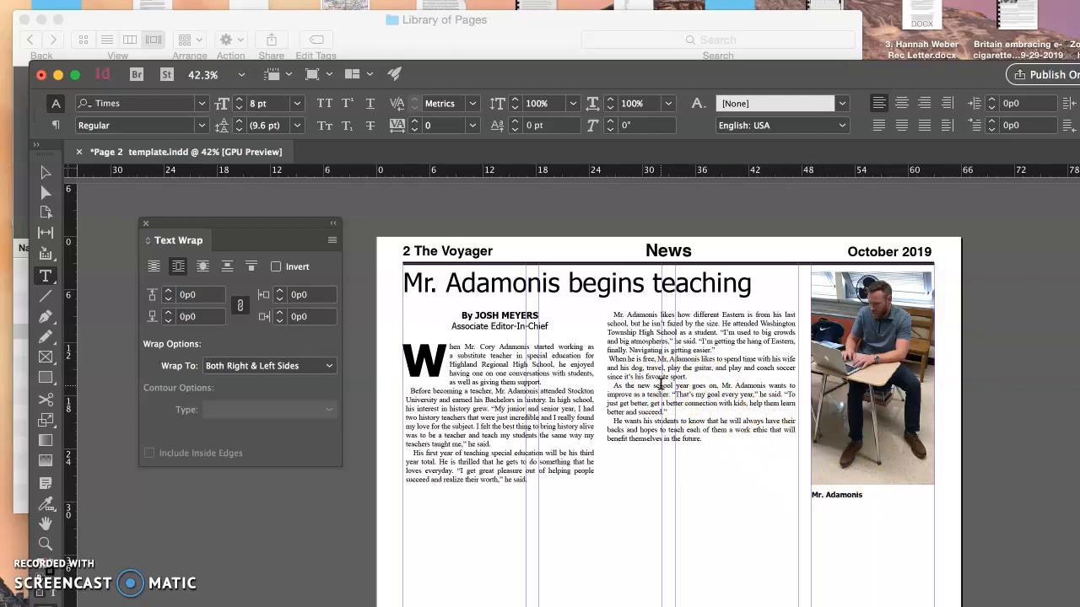
click(827, 493)
click(861, 495)
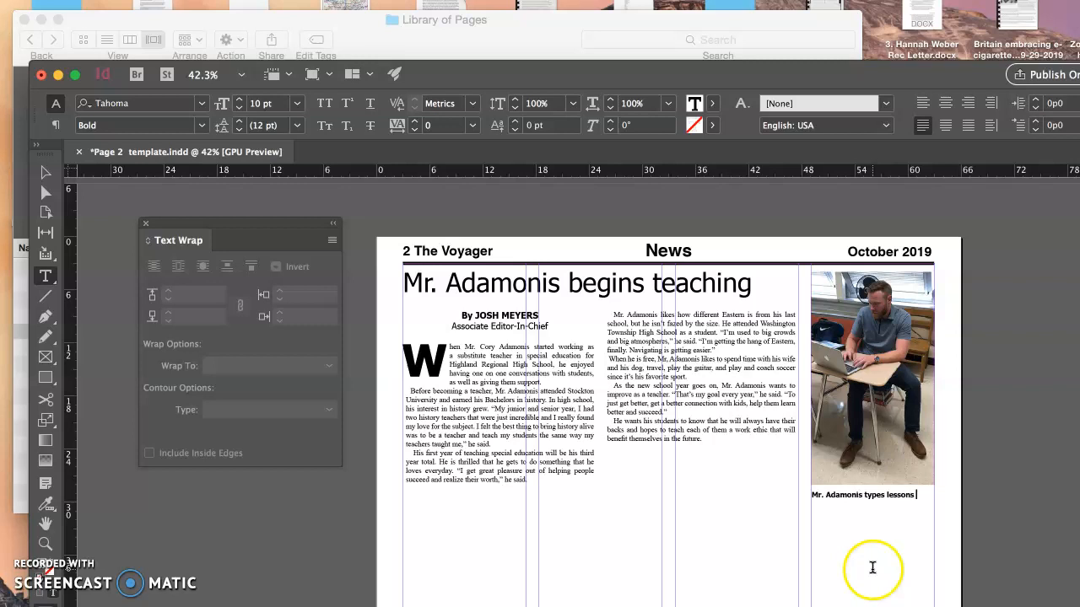
text(his)
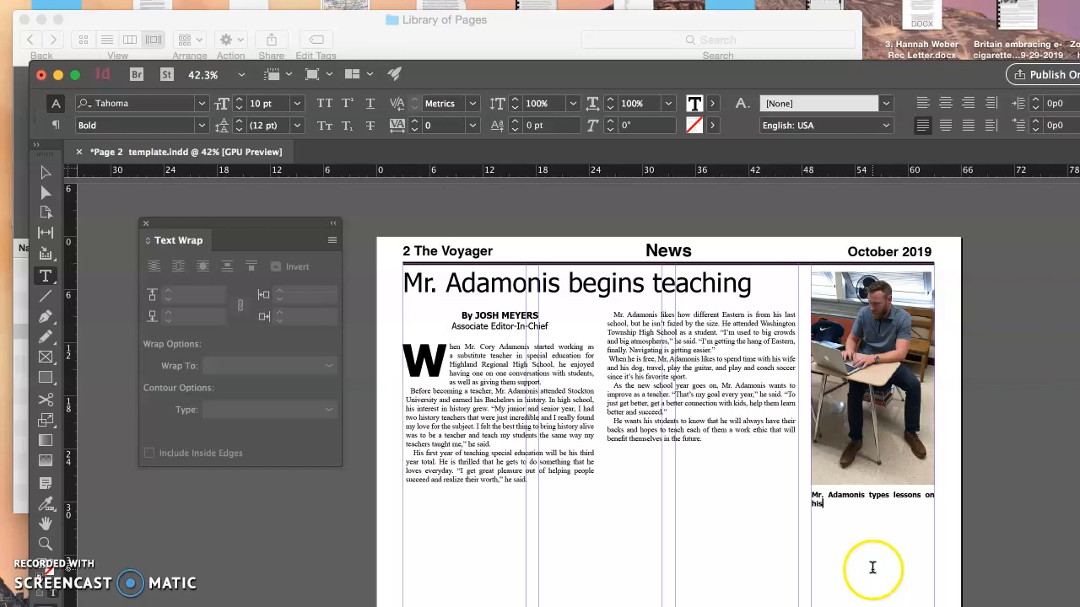